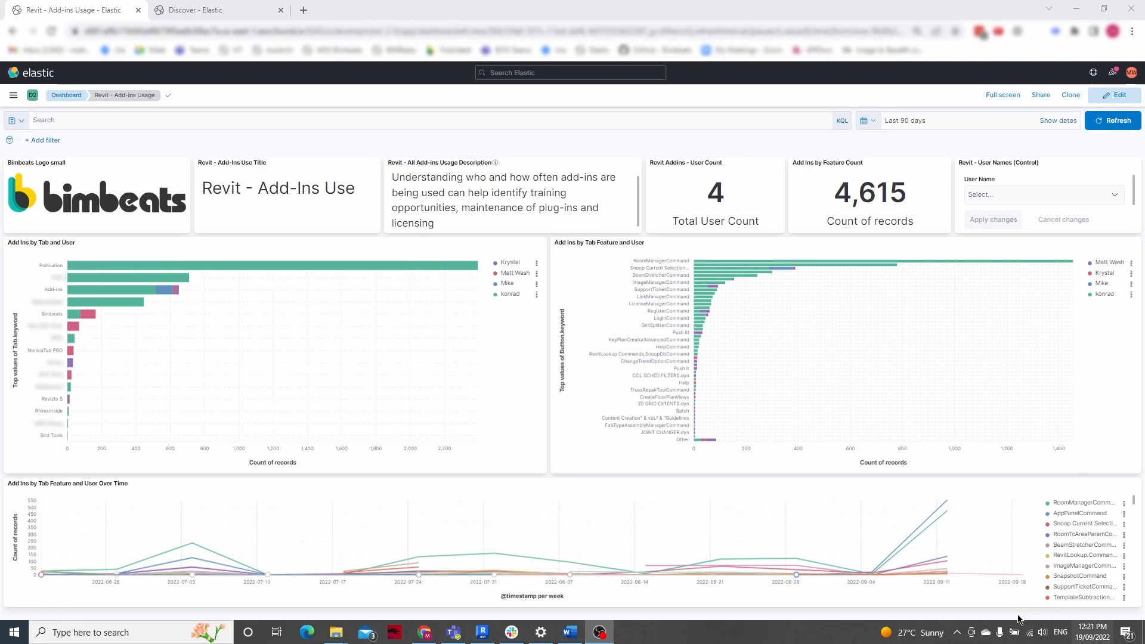
# Switch to Revit and run the Bimbeats Register SnapShot command on the open sample project, dismissing its dialog
pyautogui.moveTo(200, 293)
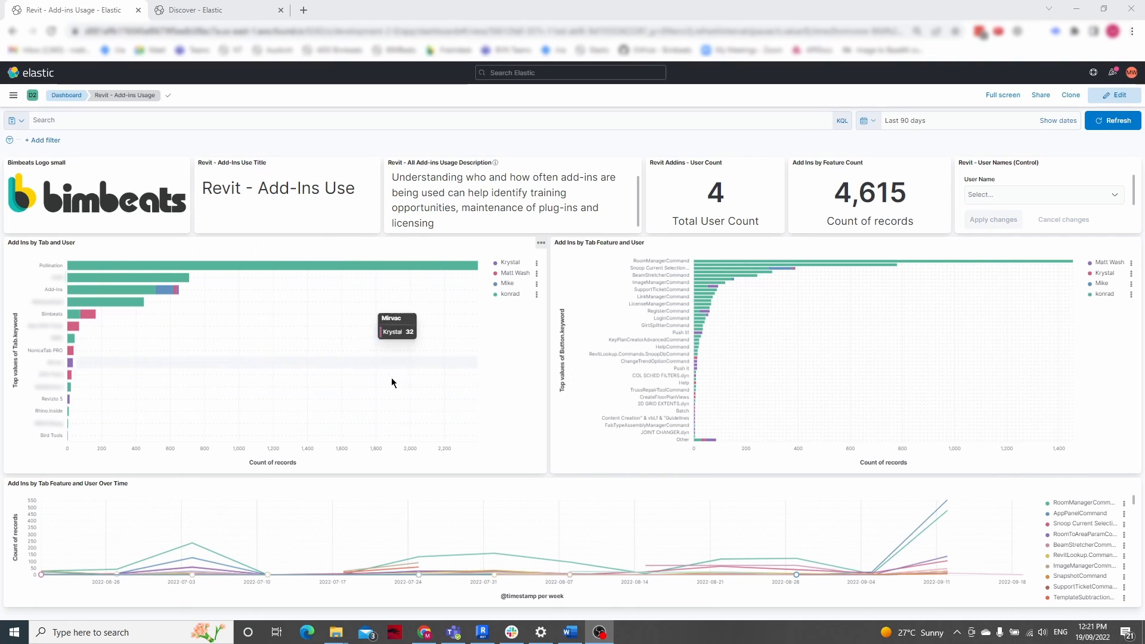
pyautogui.moveTo(82, 275)
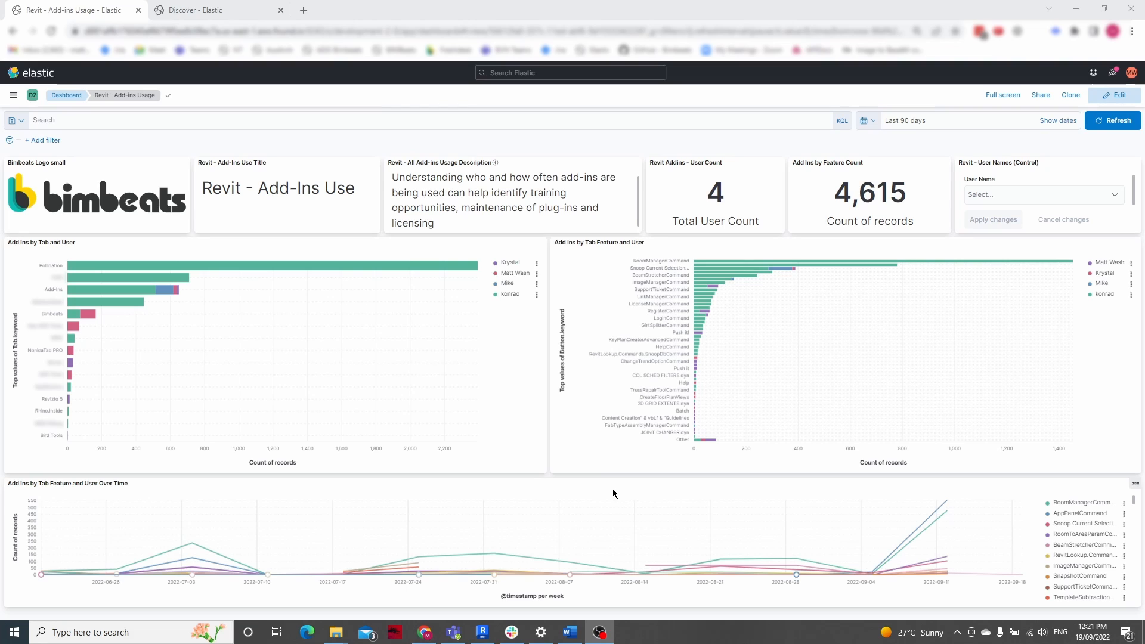
pyautogui.click(483, 632)
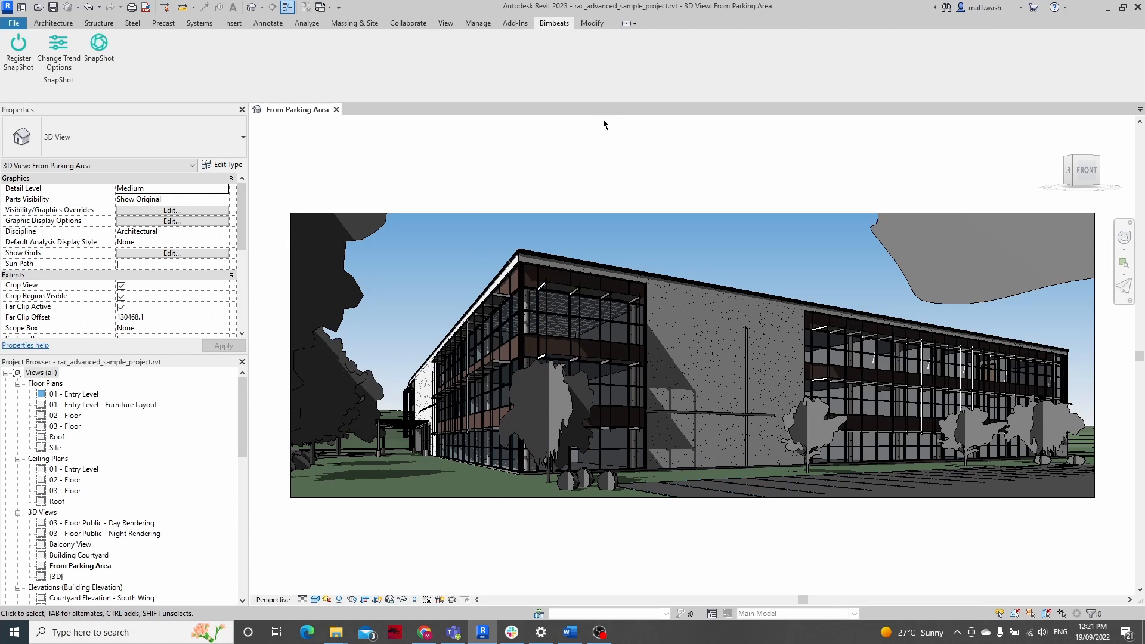
pyautogui.click(515, 23)
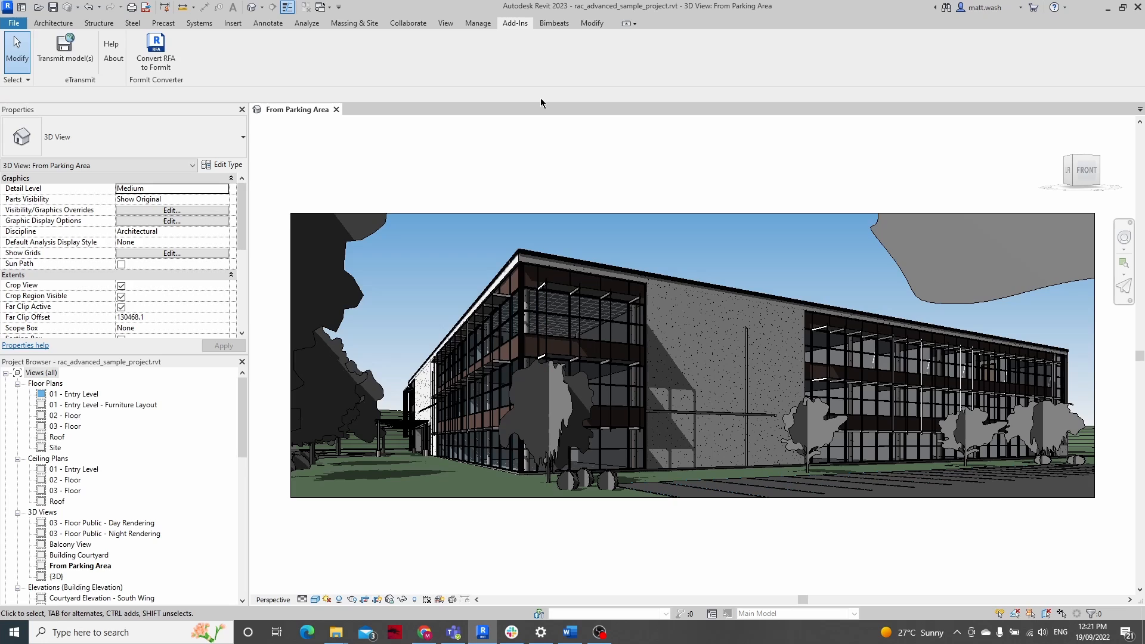
pyautogui.click(544, 24)
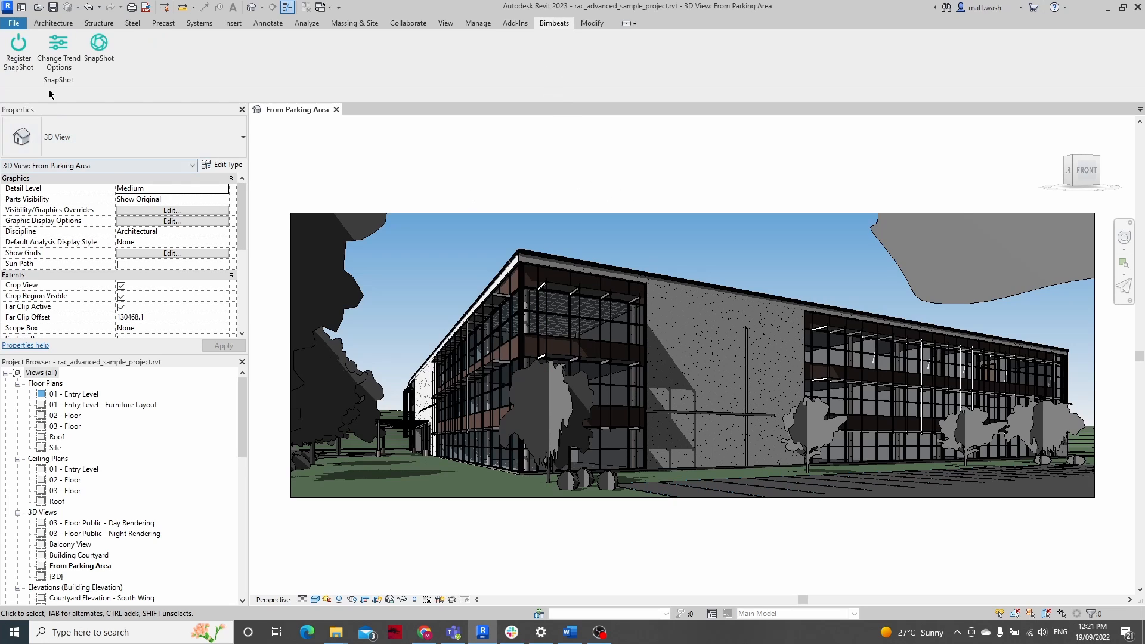
pyautogui.click(19, 51)
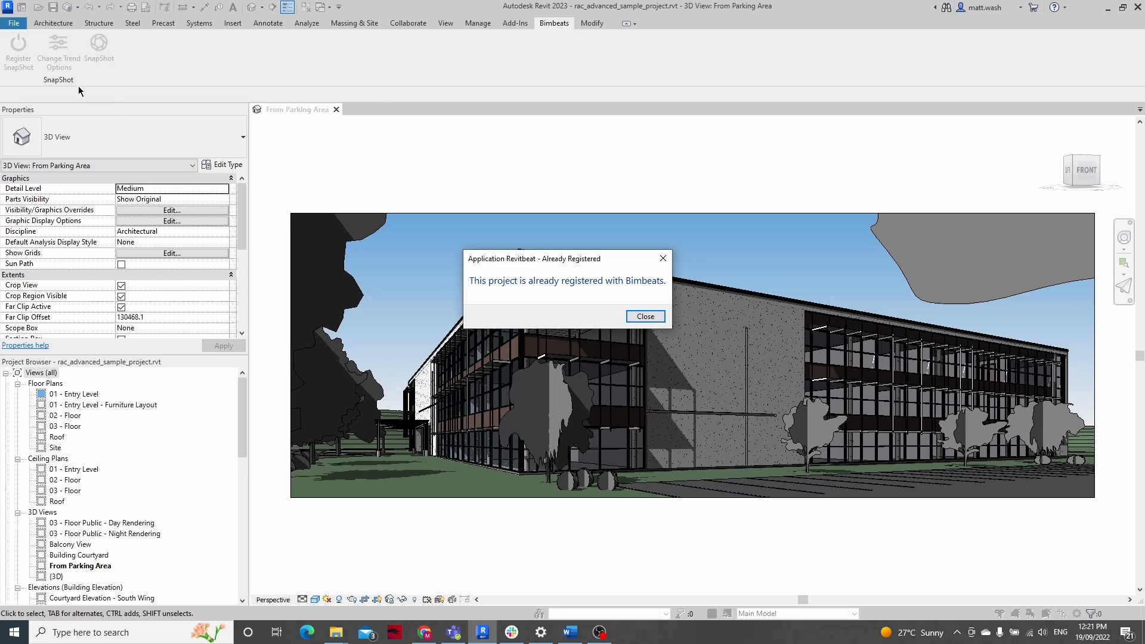
pyautogui.click(644, 316)
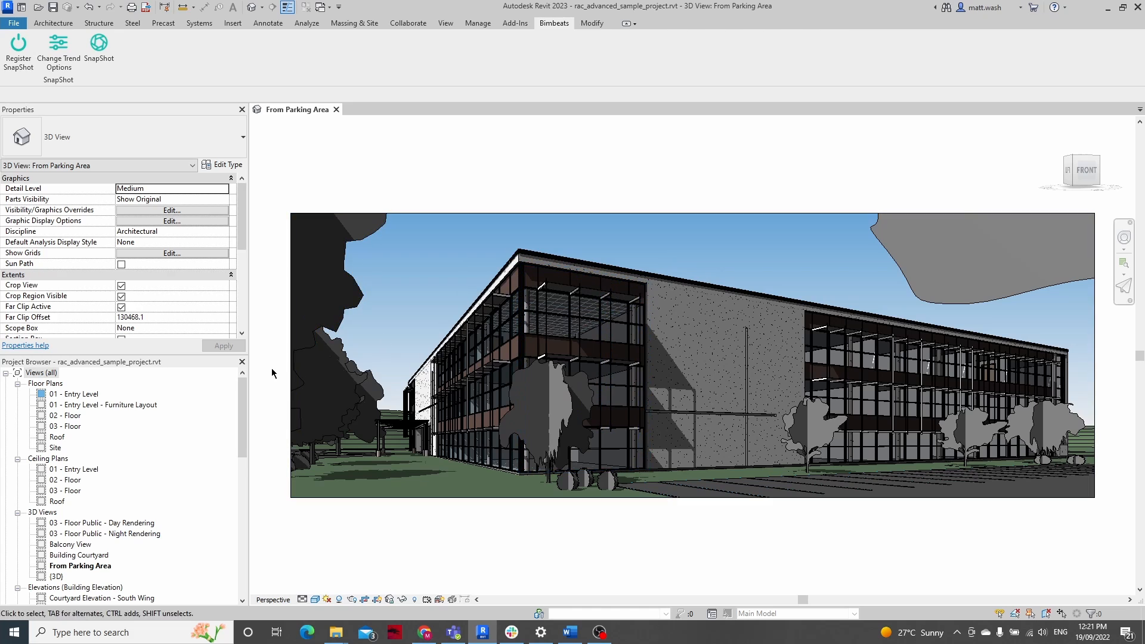
# Switch to the Elastic Discover page in the browser and review the index pattern choices, keeping *revit-user*
pyautogui.click(414, 638)
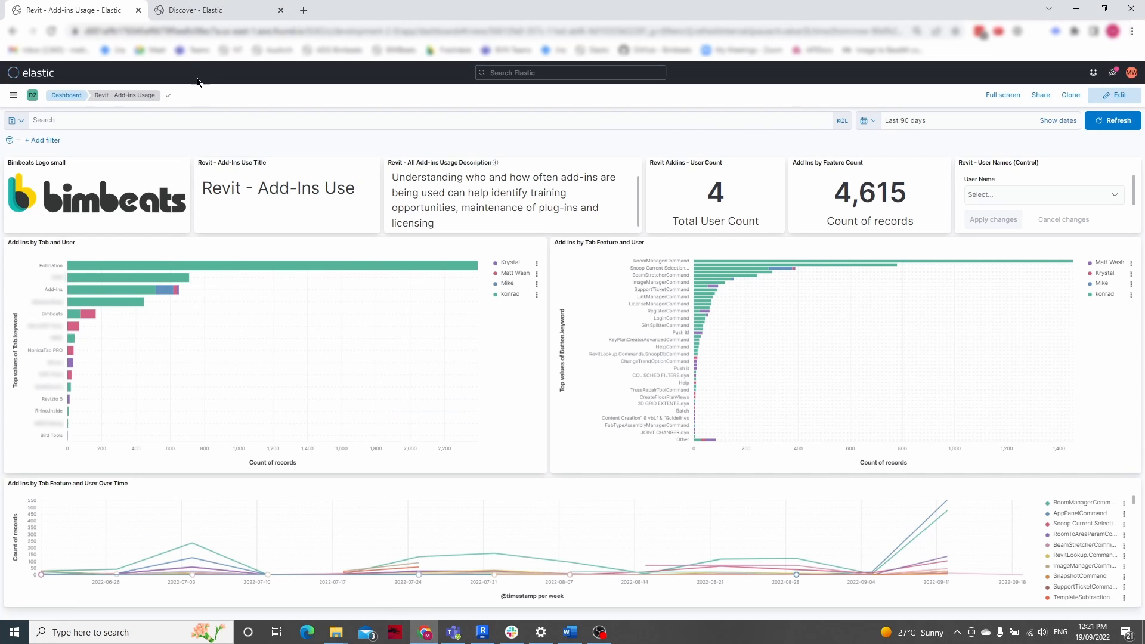
pyautogui.click(190, 11)
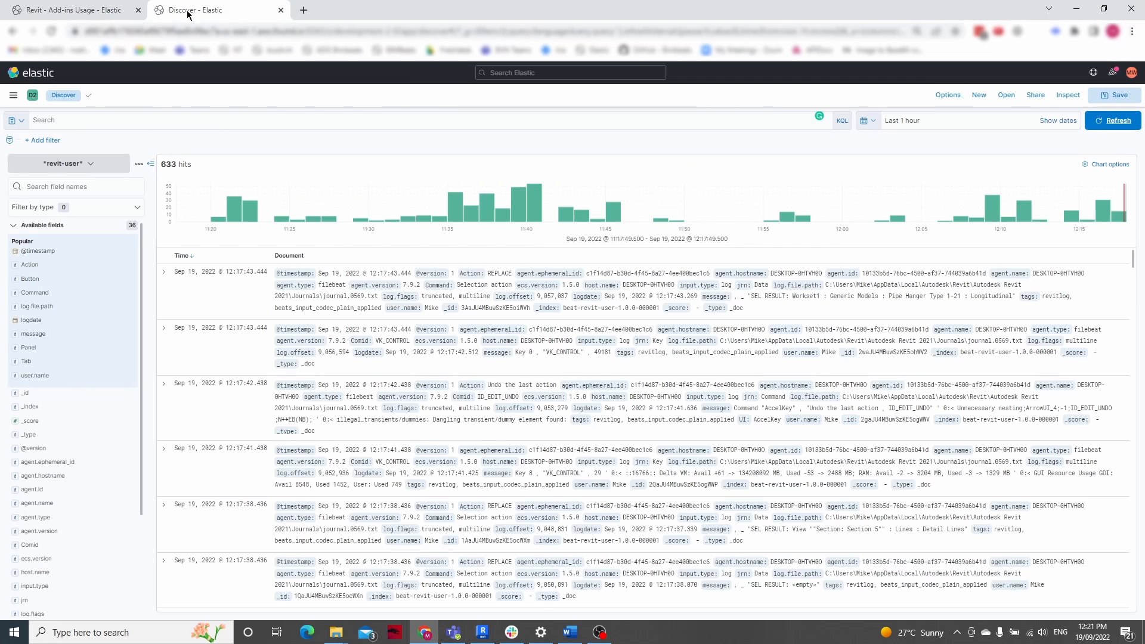
pyautogui.click(86, 170)
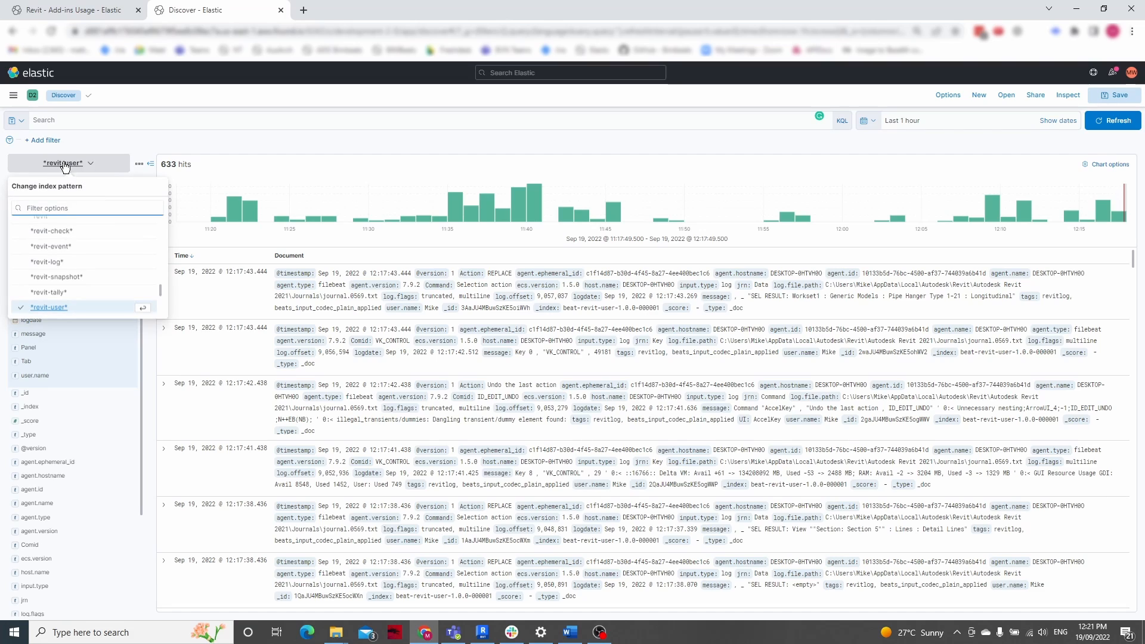
pyautogui.click(110, 167)
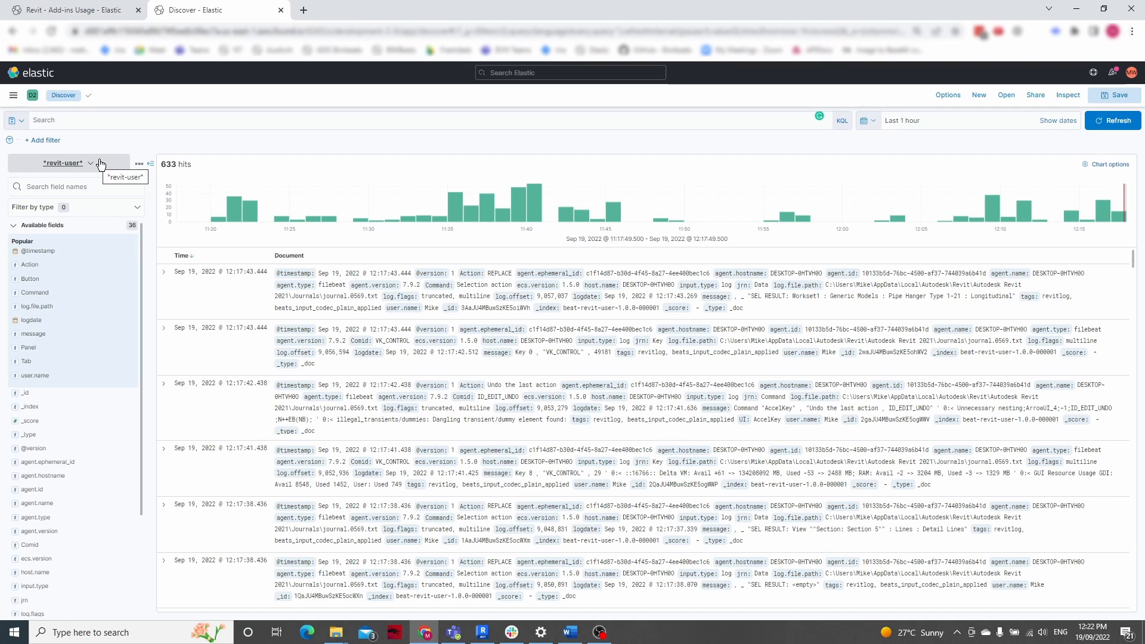
# Search the *revit-user* records for "bimbeats"
pyautogui.click(104, 121)
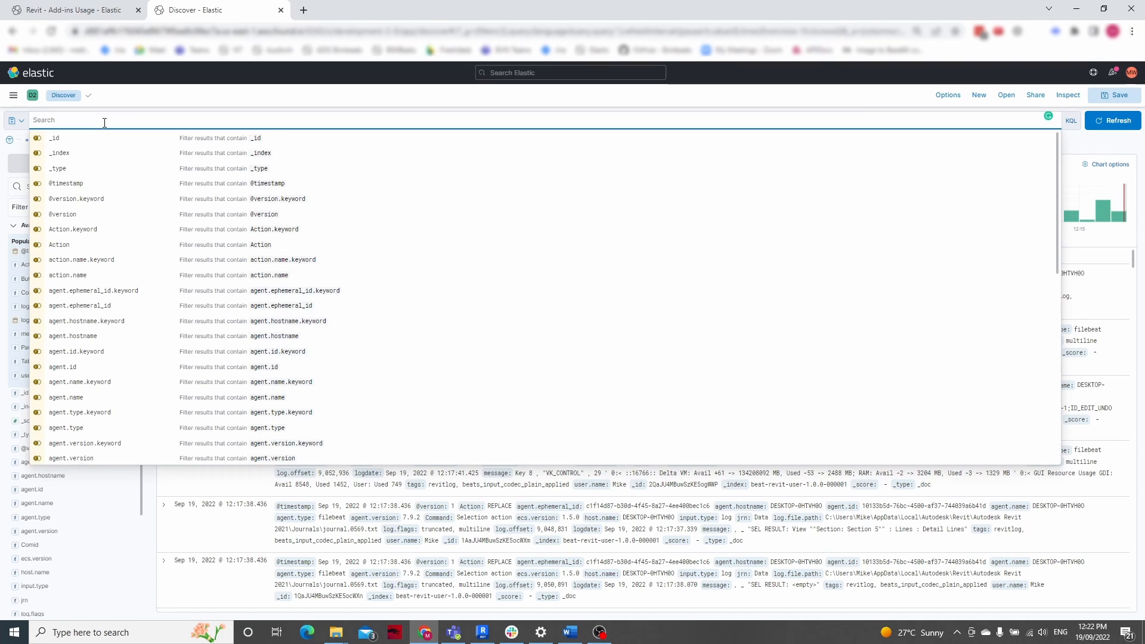
pyautogui.write('bimbeat')
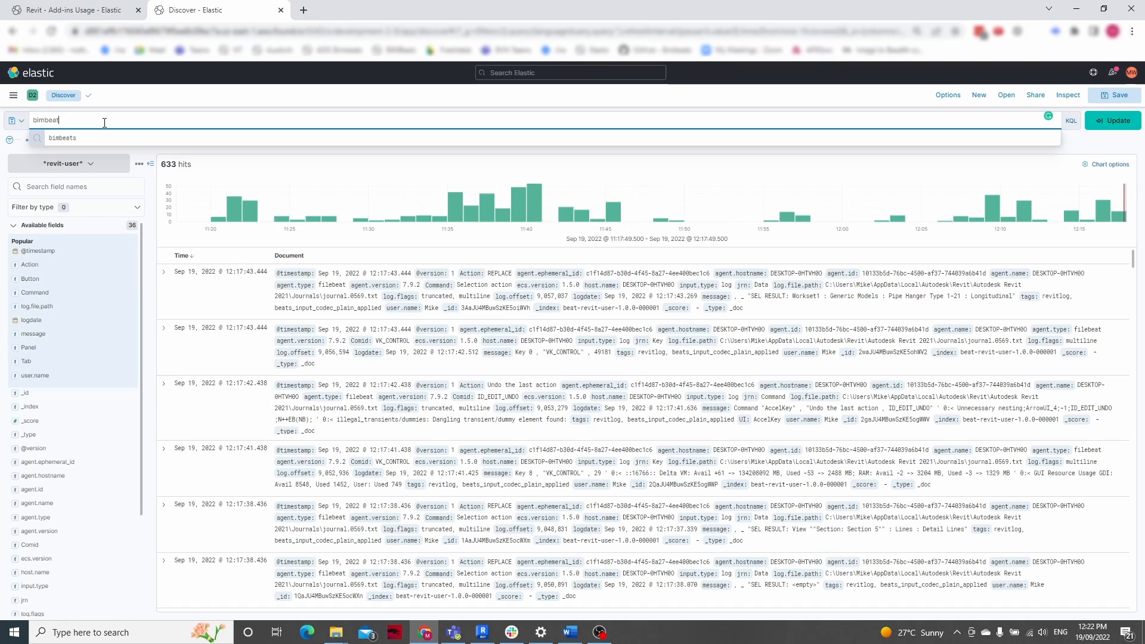
pyautogui.write('s')
pyautogui.press('Return')
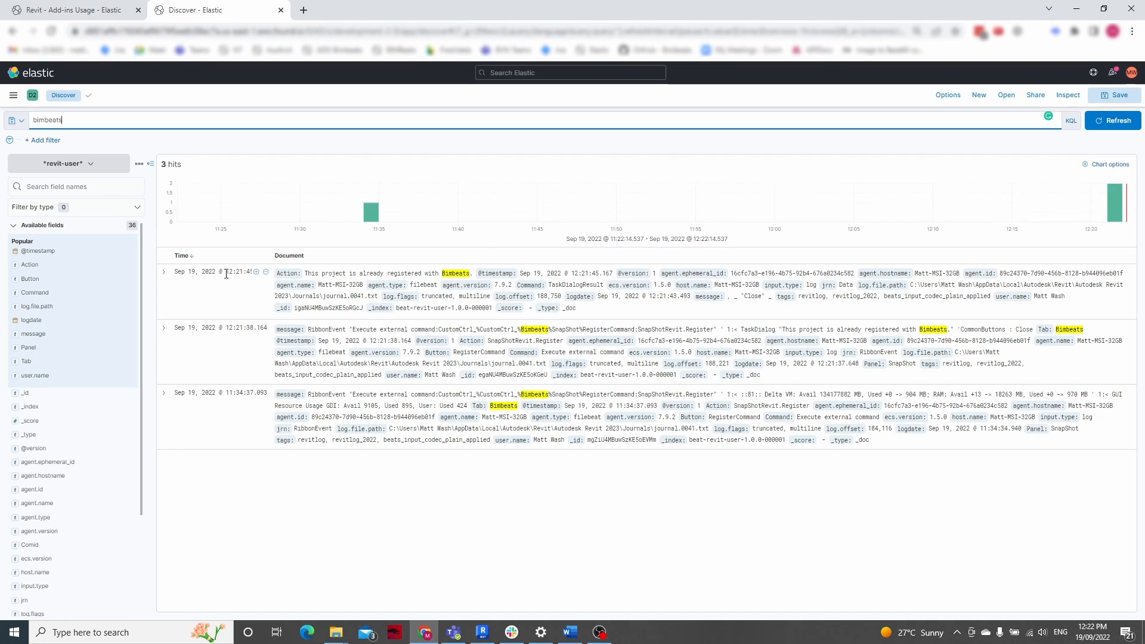
# Expand the newest matching record, examine its field table including the Action and Command values, and collapse it
pyautogui.click(163, 272)
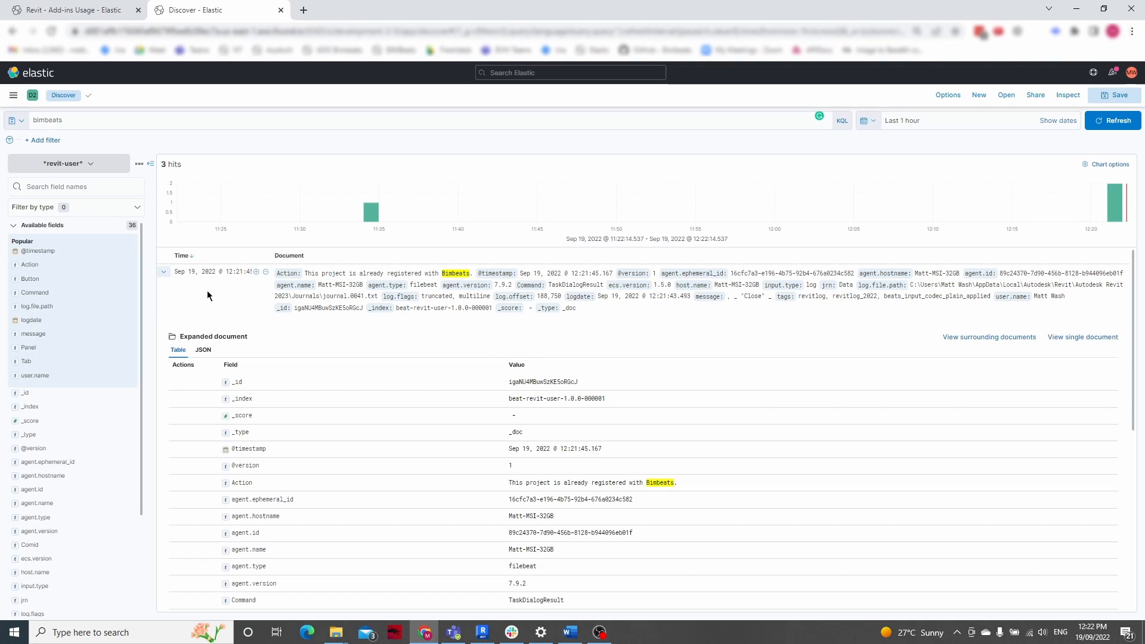
pyautogui.scroll(-3, 415, 376)
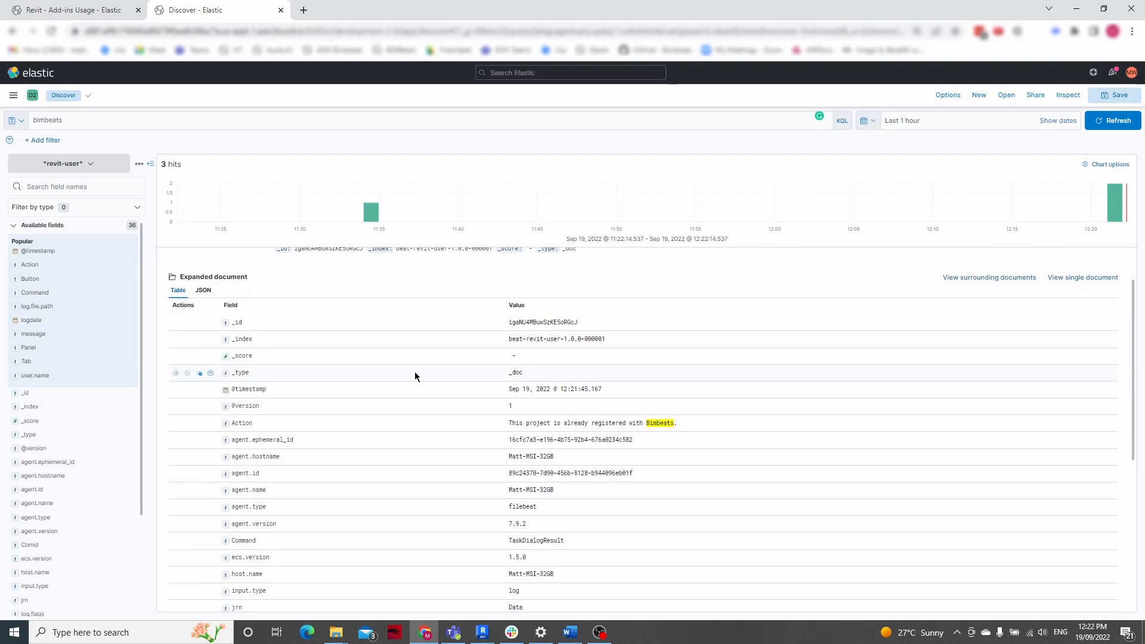
pyautogui.scroll(-2, 415, 375)
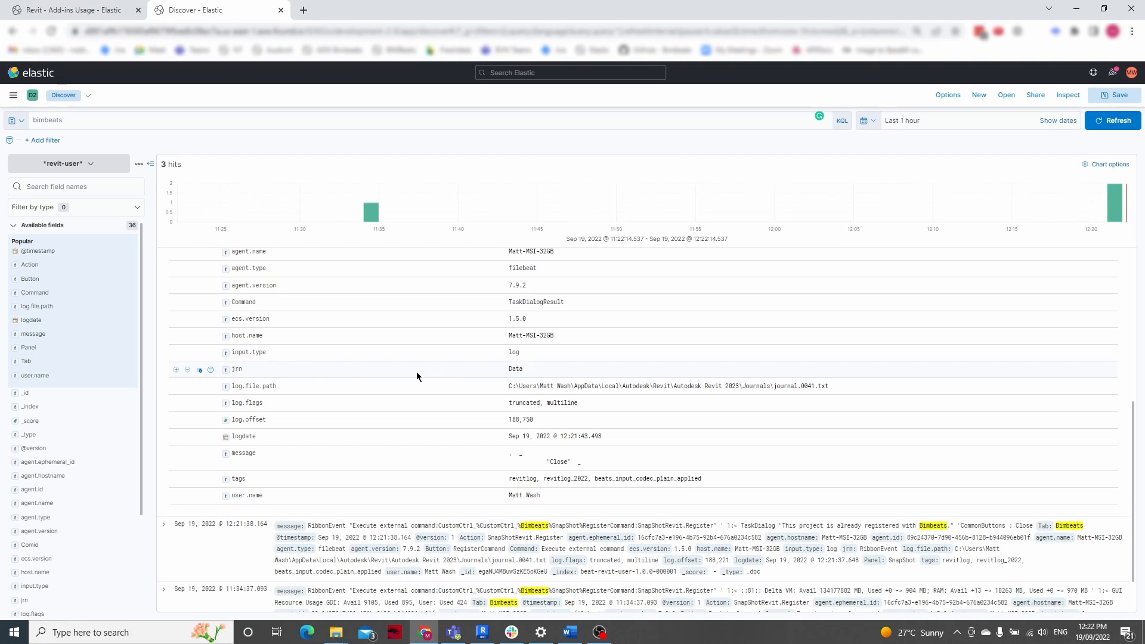
pyautogui.scroll(3, 416, 376)
pyautogui.scroll(1, 417, 375)
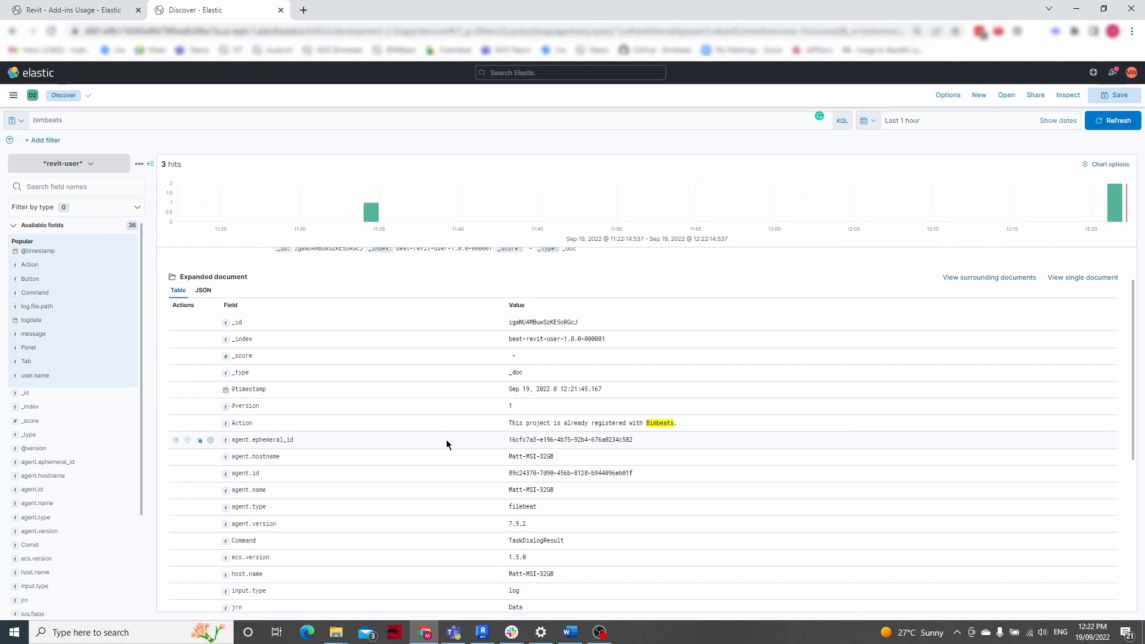
pyautogui.scroll(-1, 365, 392)
pyautogui.scroll(3, 194, 281)
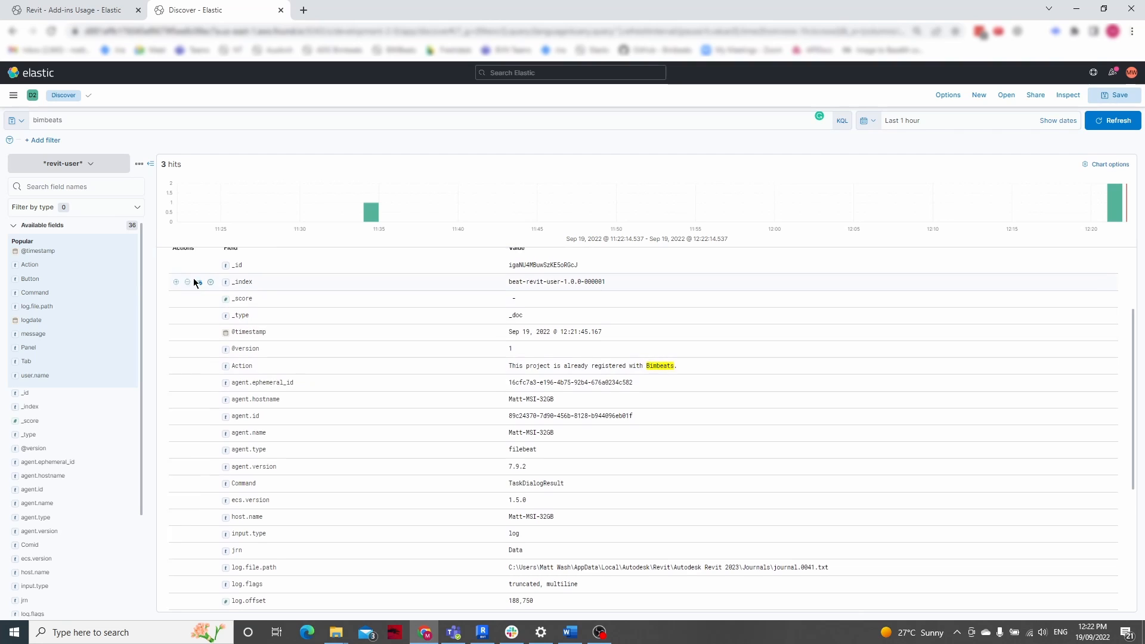
pyautogui.click(164, 274)
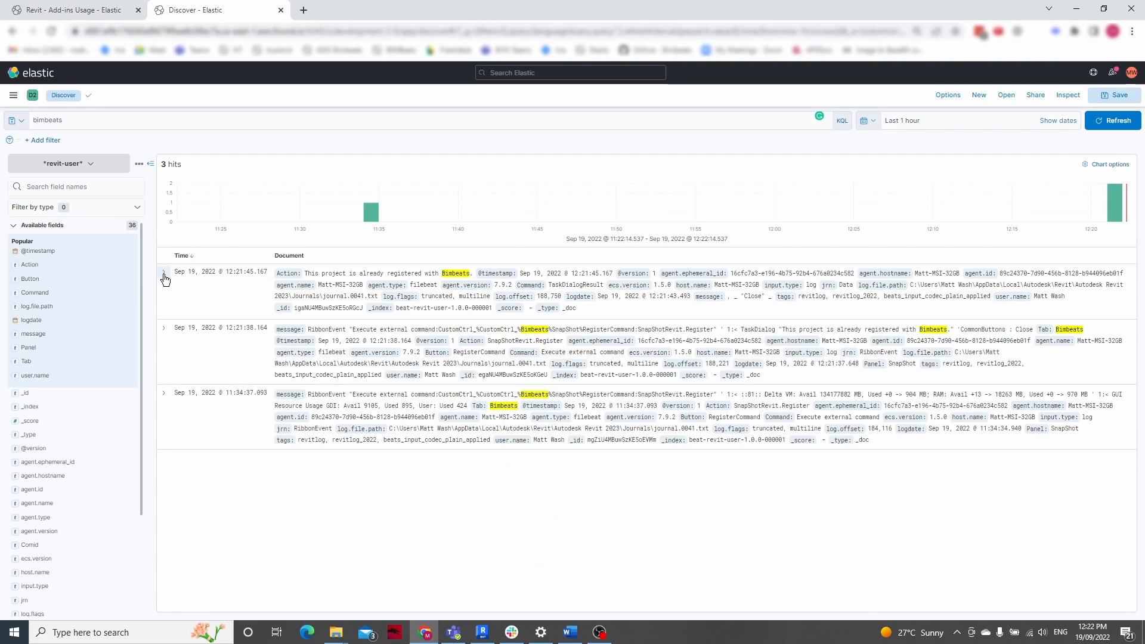
# Expand the second matching record and examine its Action, Button, Panel and Tab fields
pyautogui.click(163, 329)
pyautogui.scroll(-3, 425, 412)
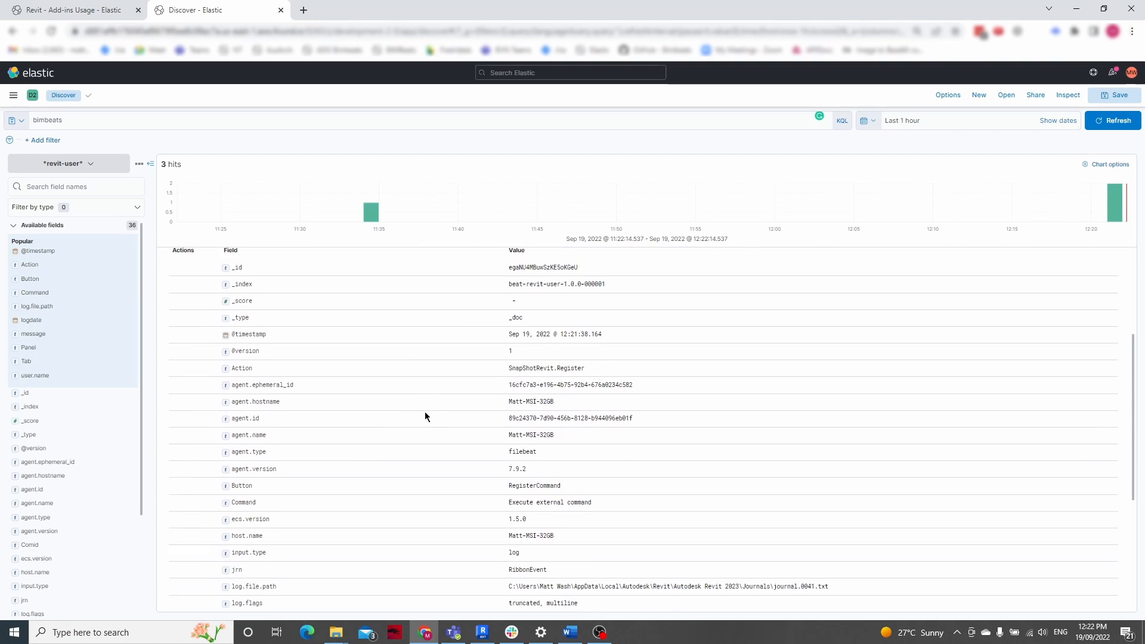
pyautogui.scroll(-3, 424, 411)
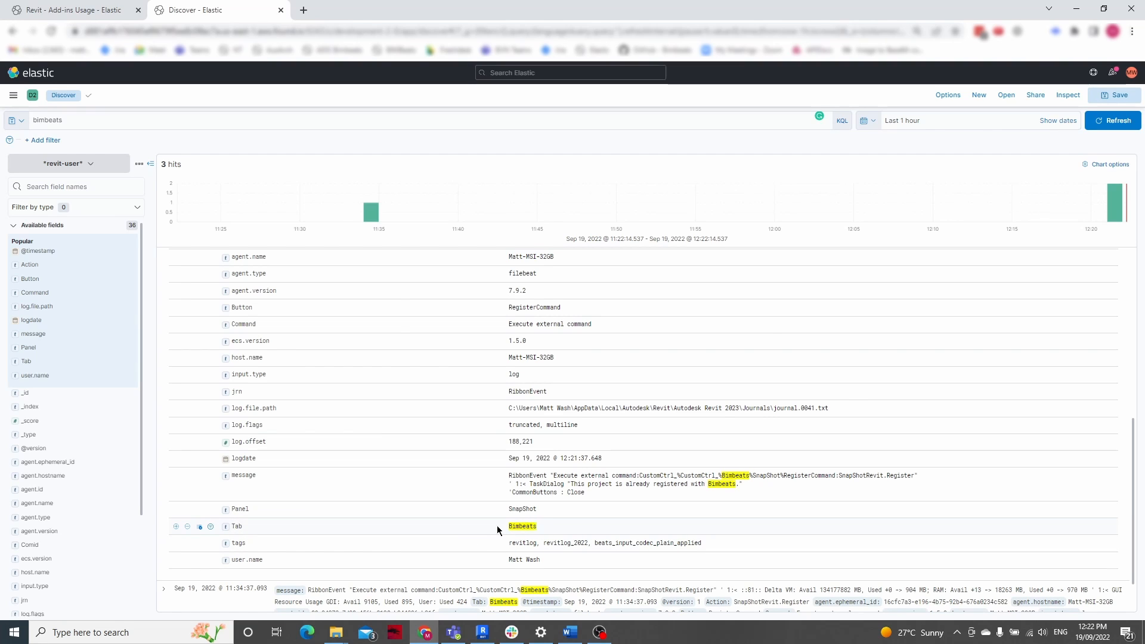
pyautogui.scroll(2, 370, 496)
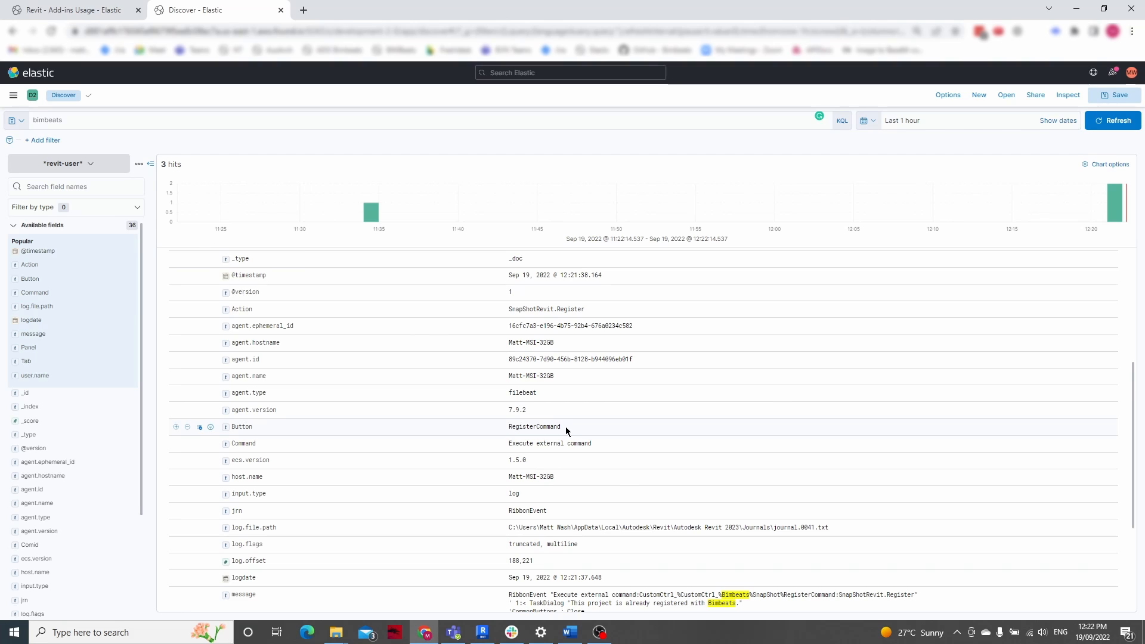
pyautogui.scroll(-1, 566, 432)
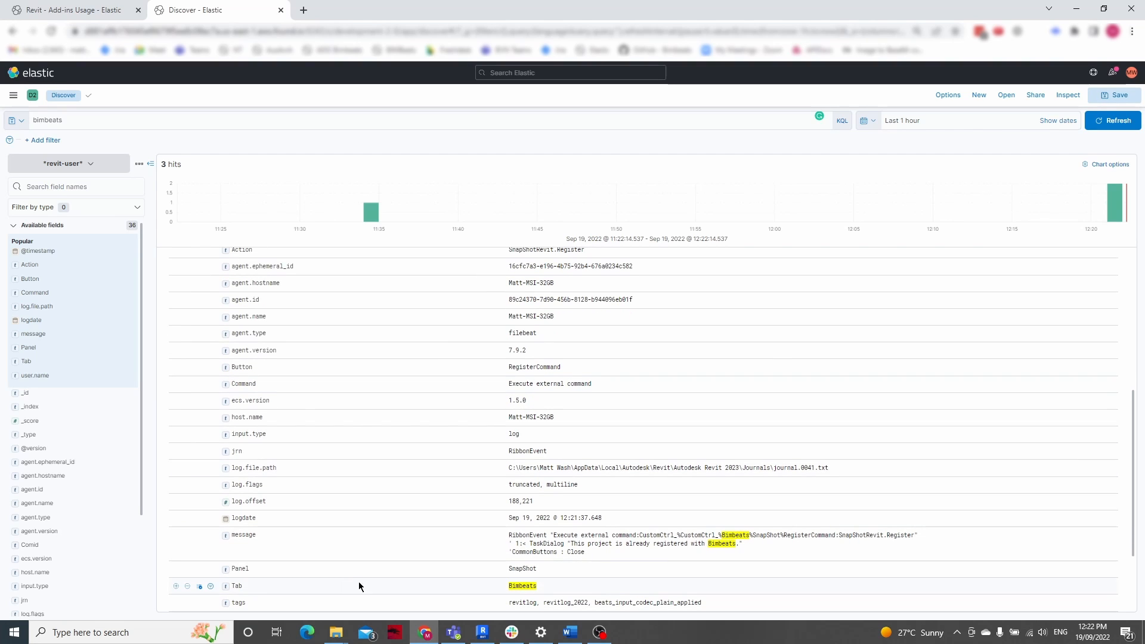
pyautogui.scroll(3, 385, 453)
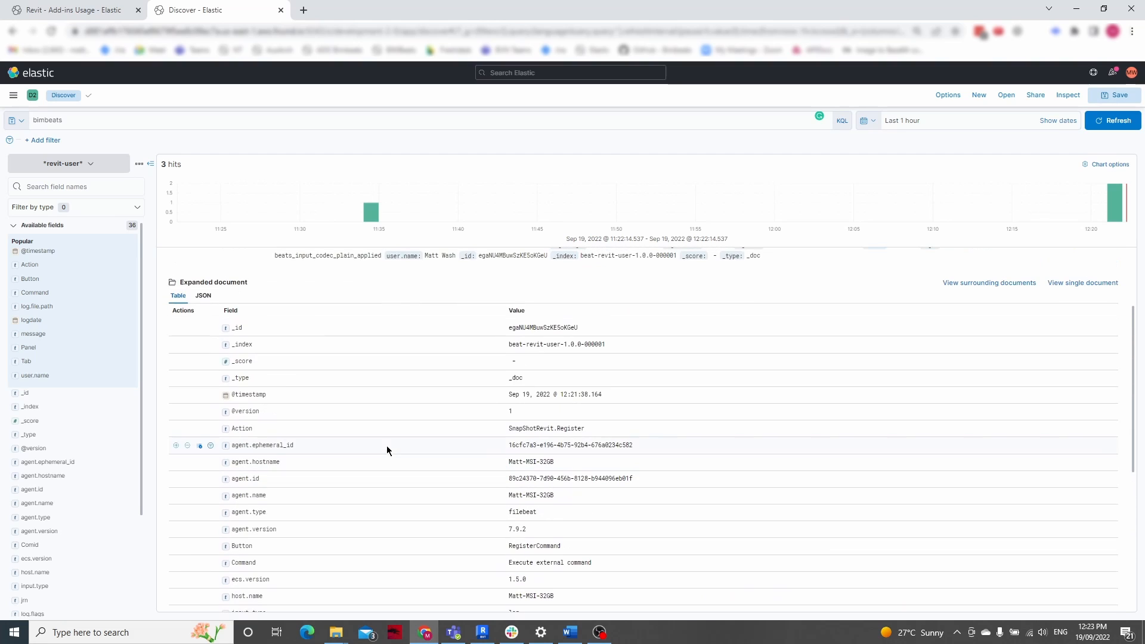
# Clear the "bimbeats" search query and update the results to show all records again
pyautogui.doubleClick(67, 124)
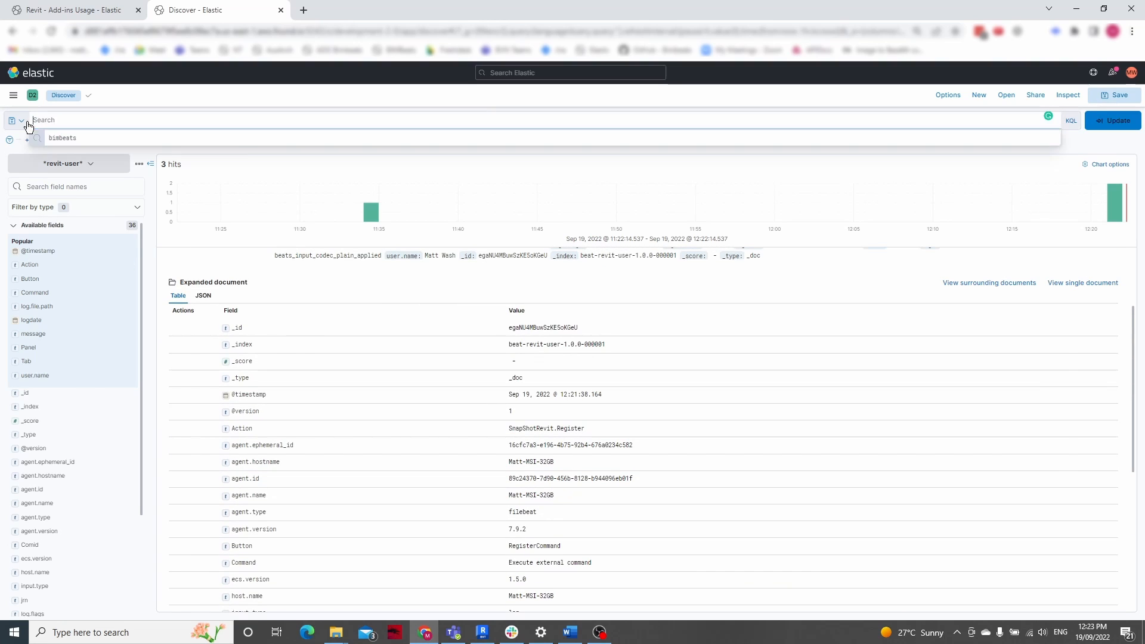
pyautogui.press('BackSpace')
pyautogui.click(709, 173)
pyautogui.click(1113, 121)
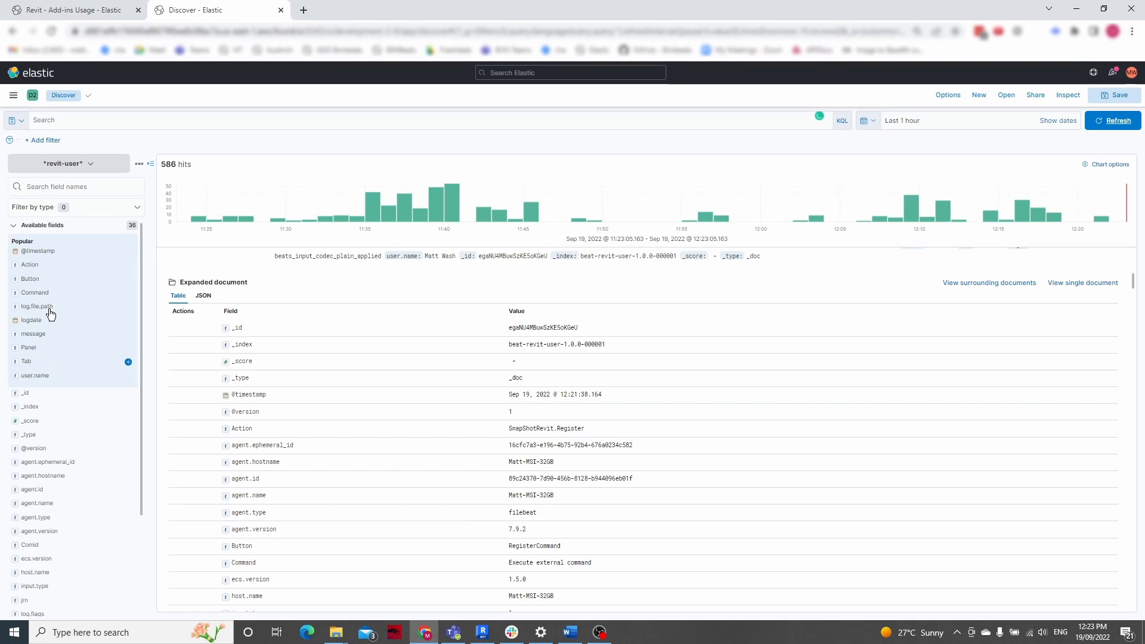
# Find the Tab field, visualize it as a chart, and set the time range to Last 30 days
pyautogui.click(64, 185)
pyautogui.write('tab')
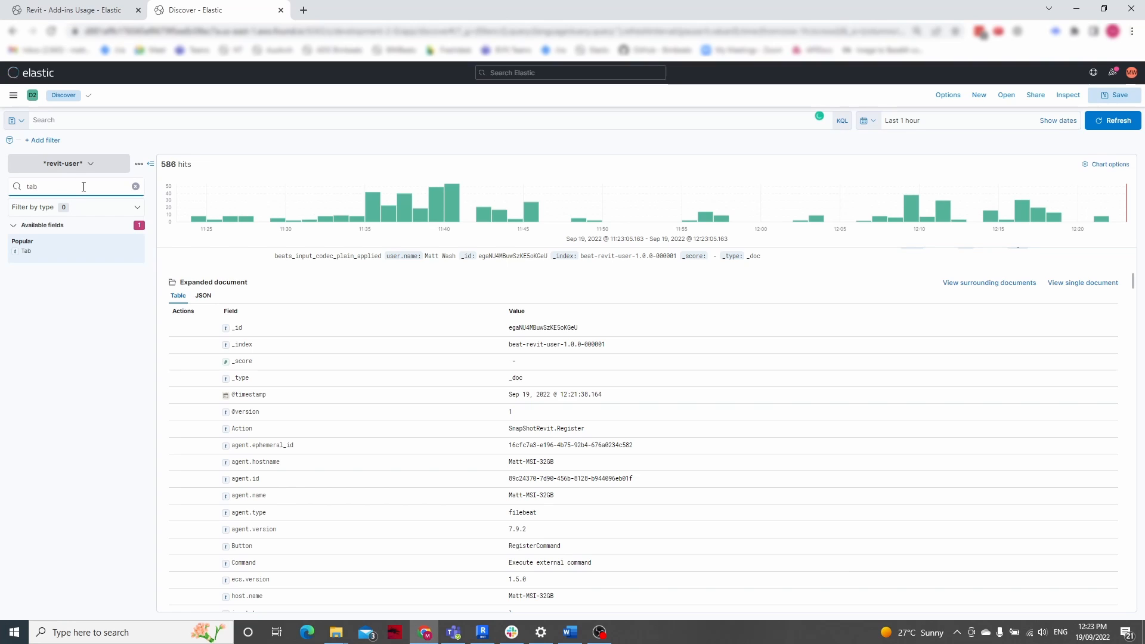
pyautogui.click(79, 255)
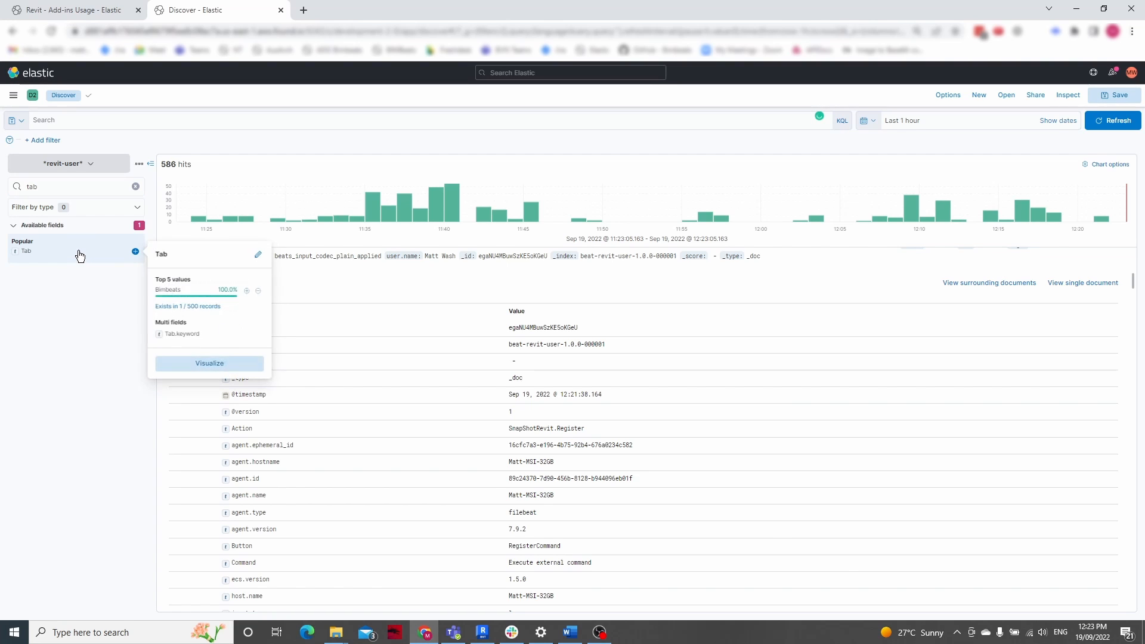
pyautogui.click(203, 365)
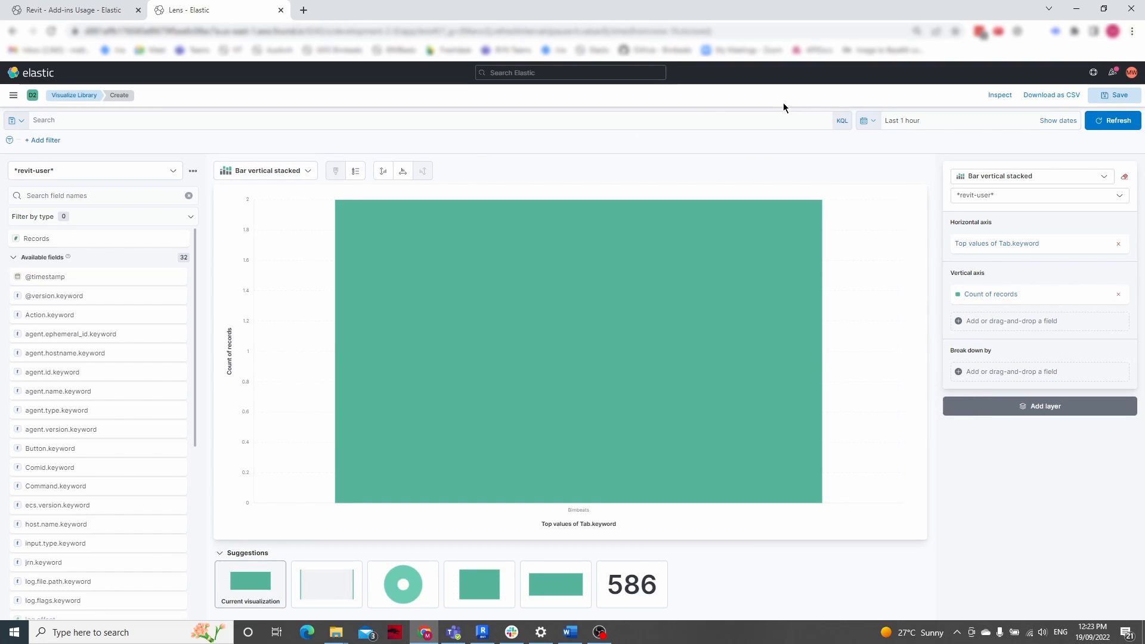
pyautogui.click(868, 120)
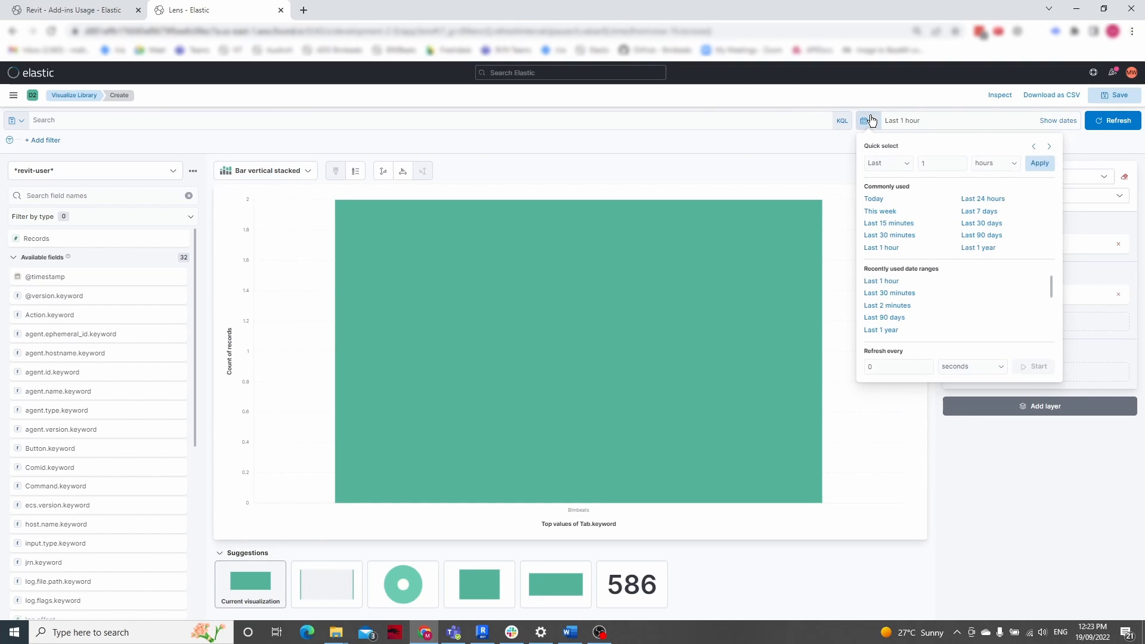
pyautogui.click(973, 225)
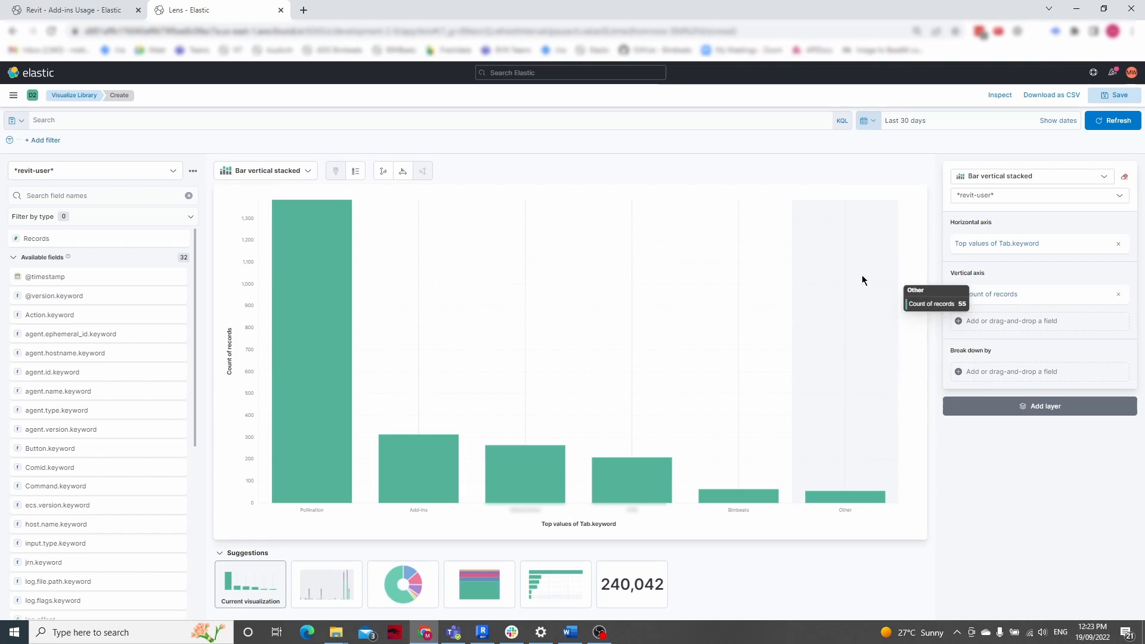
# Turn off grouping other values as "Other" in the advanced options of the horizontal axis for Tab.keyword
pyautogui.click(1008, 244)
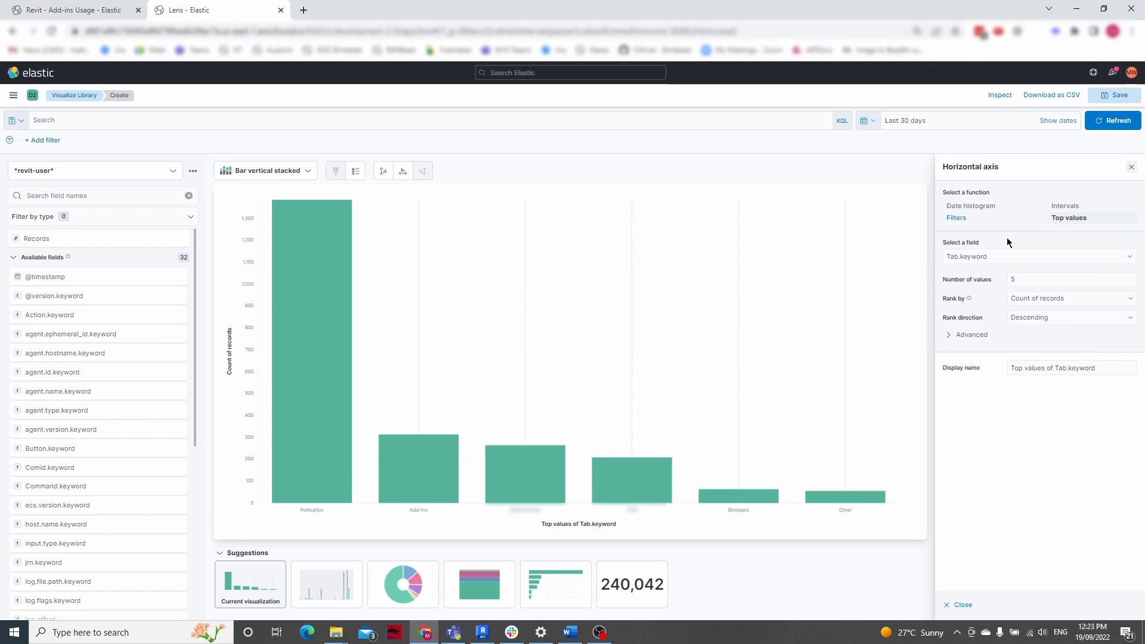
pyautogui.click(967, 335)
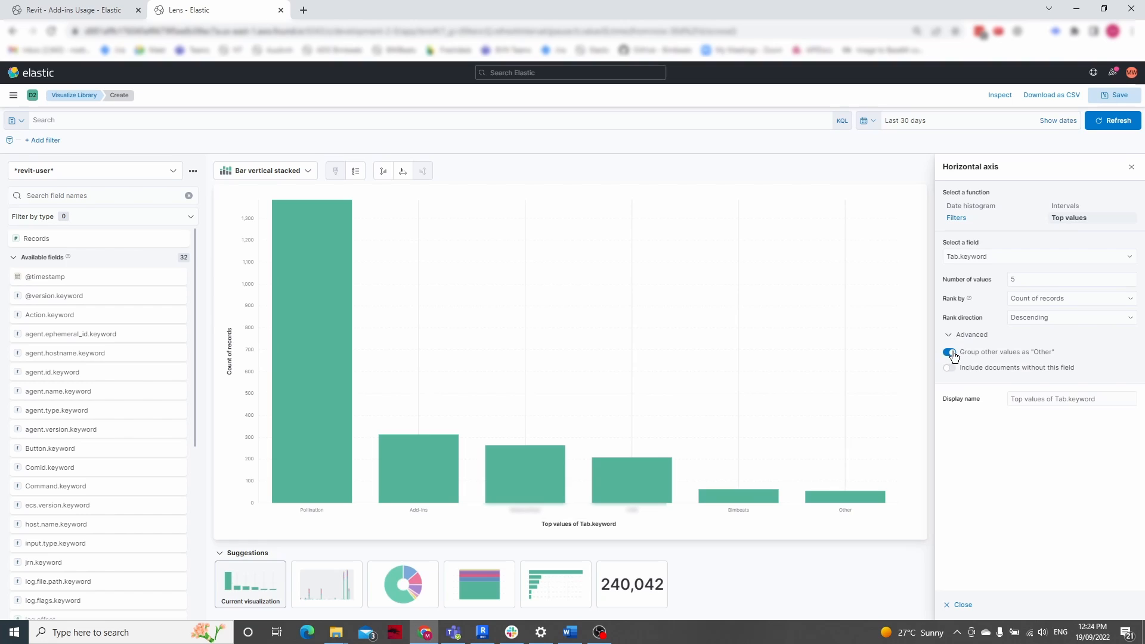
pyautogui.click(952, 354)
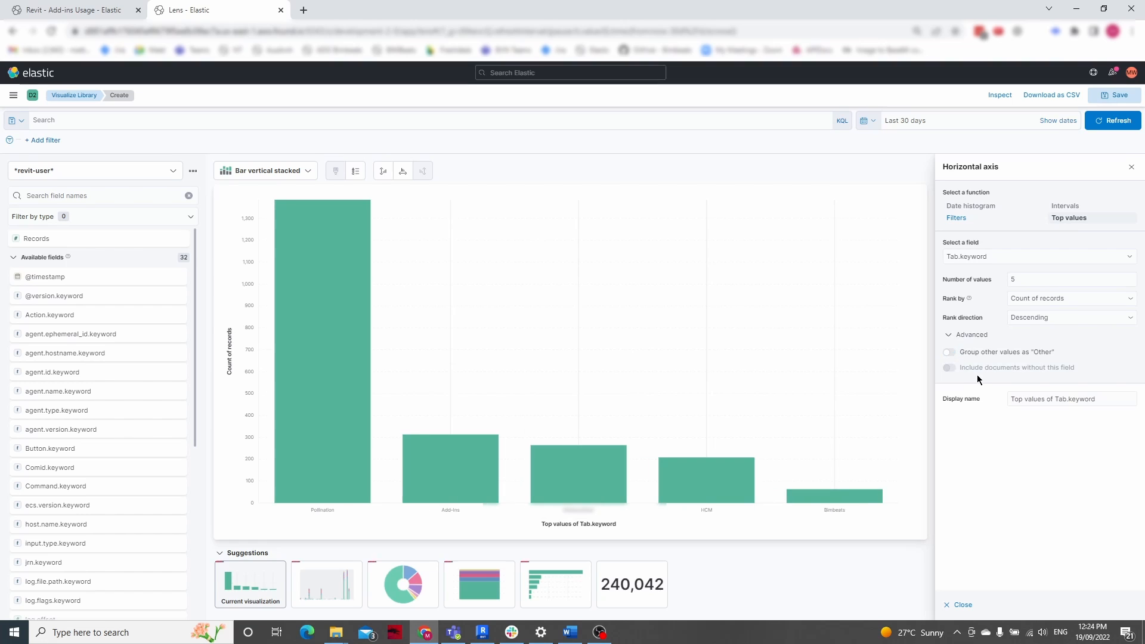
# Set the number of top values for Tab.keyword on the horizontal axis to 50 and close the axis settings
pyautogui.click(1021, 280)
pyautogui.write('0')
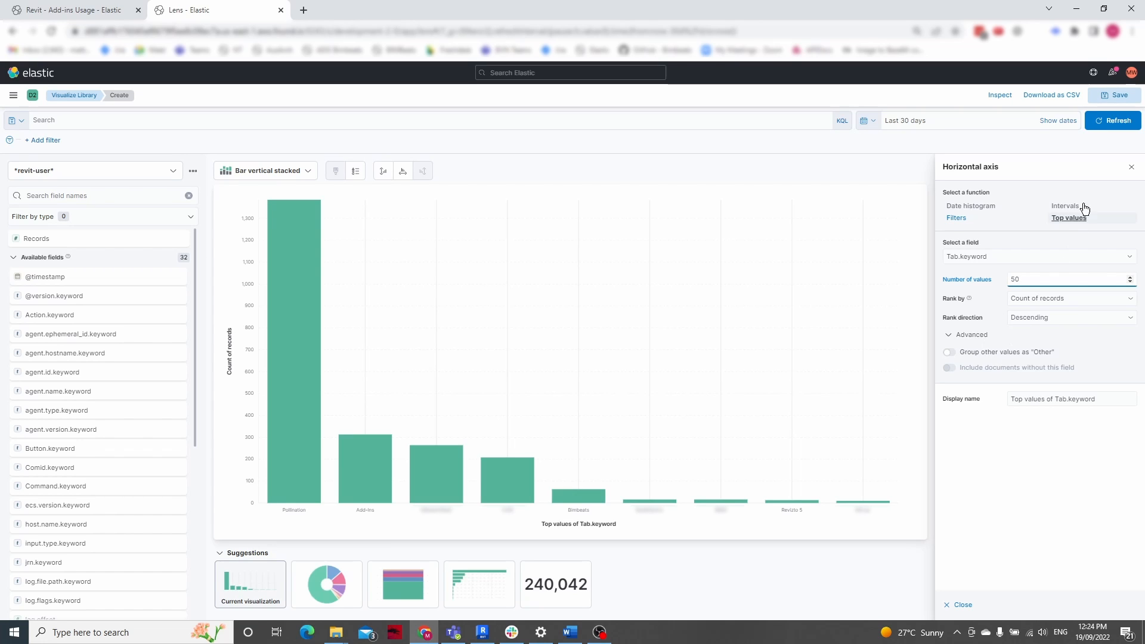
pyautogui.click(1132, 168)
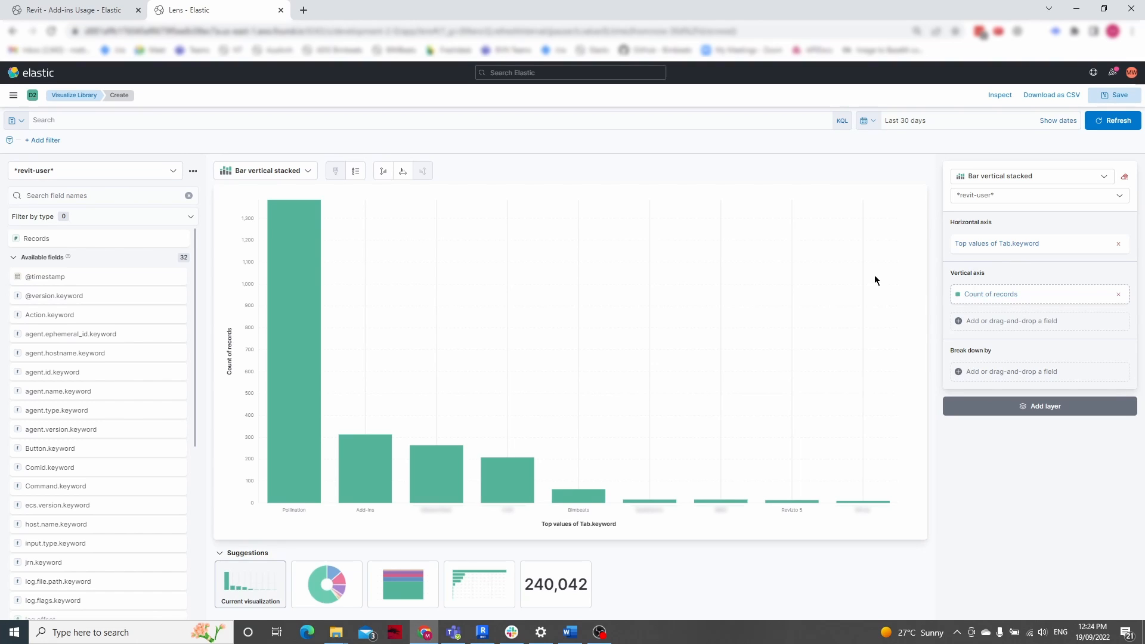
# Find the user.name.keyword field by searching for "user" and use it to break down the bars
pyautogui.click(41, 197)
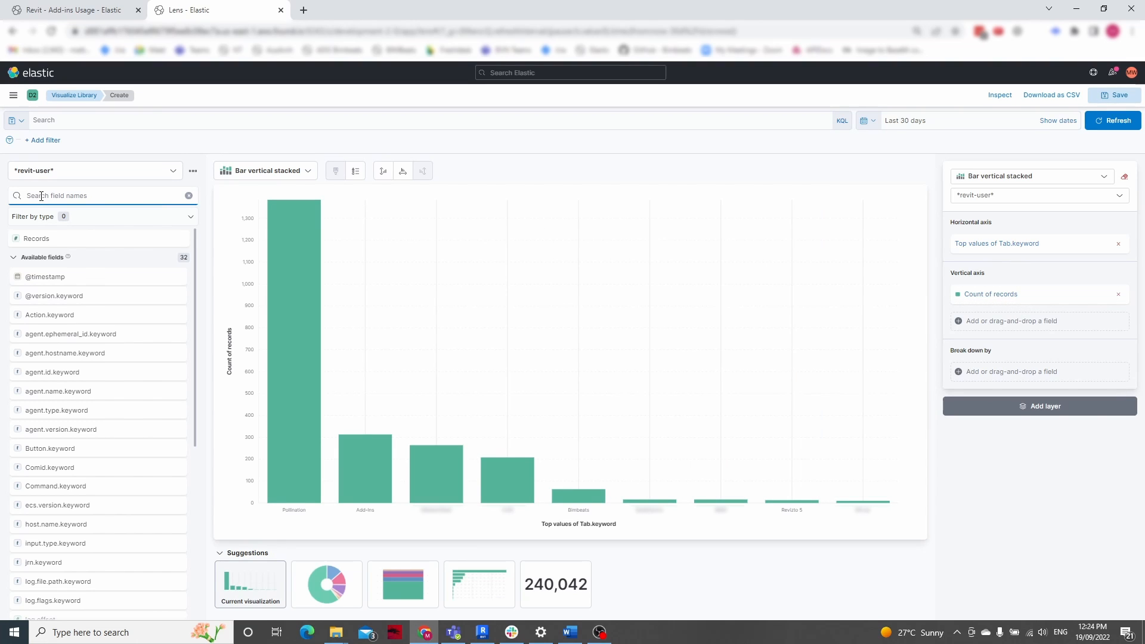
pyautogui.write('user')
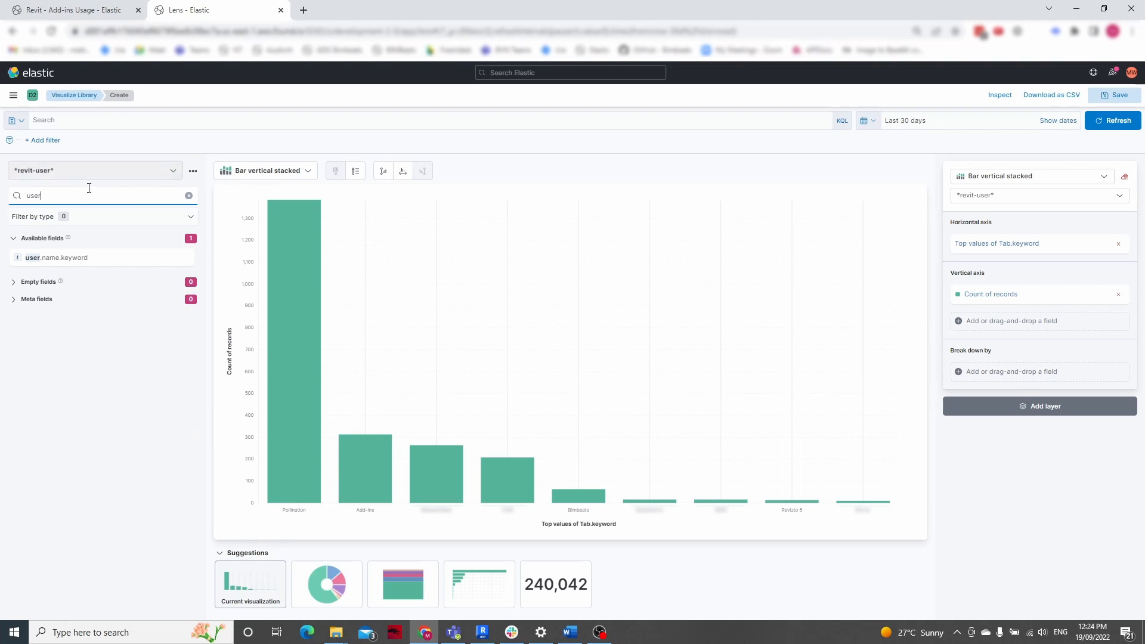
pyautogui.moveTo(82, 257); pyautogui.dragTo(1014, 376)
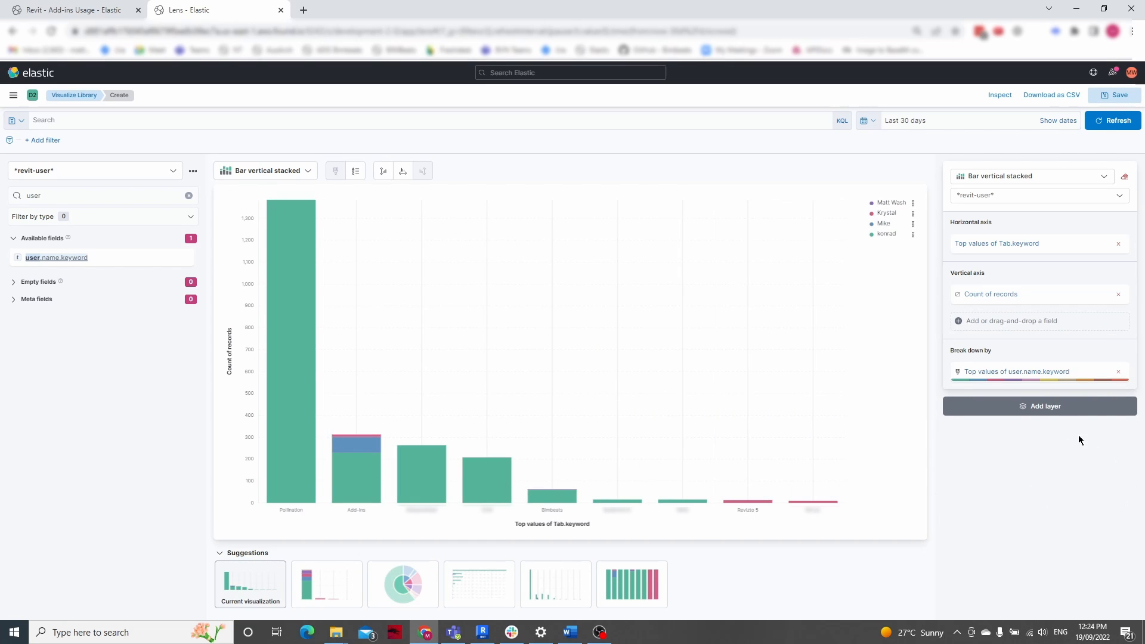
# Set the number of values in the user.name.keyword breakdown to 10 and close its settings
pyautogui.click(1016, 372)
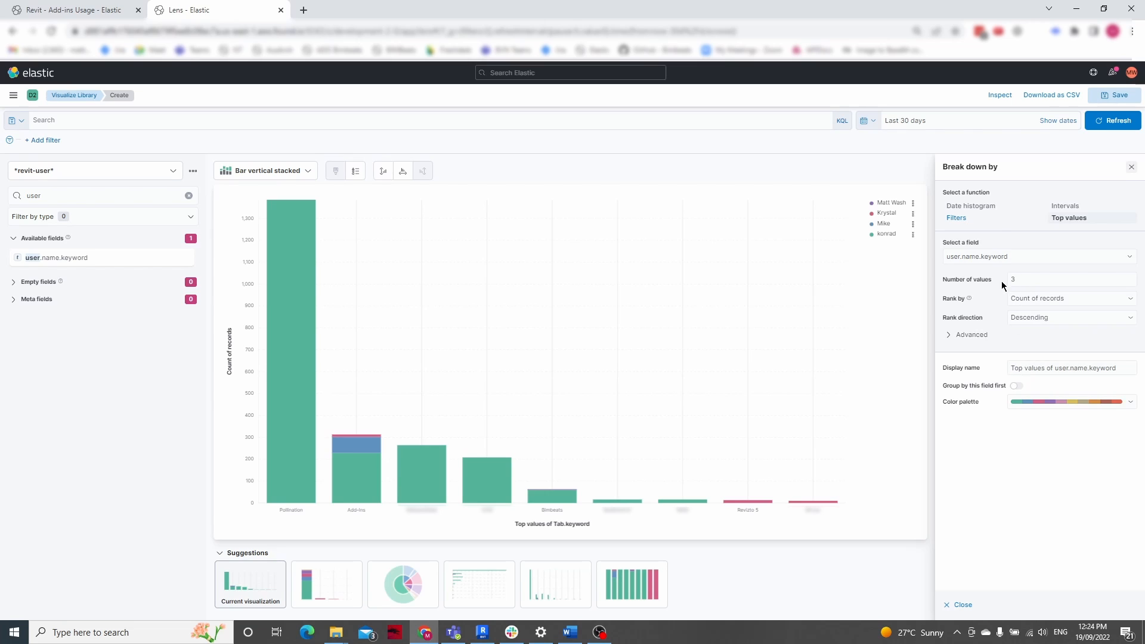
pyautogui.click(1040, 280)
pyautogui.press('BackSpace')
pyautogui.write('10')
pyautogui.click(1130, 167)
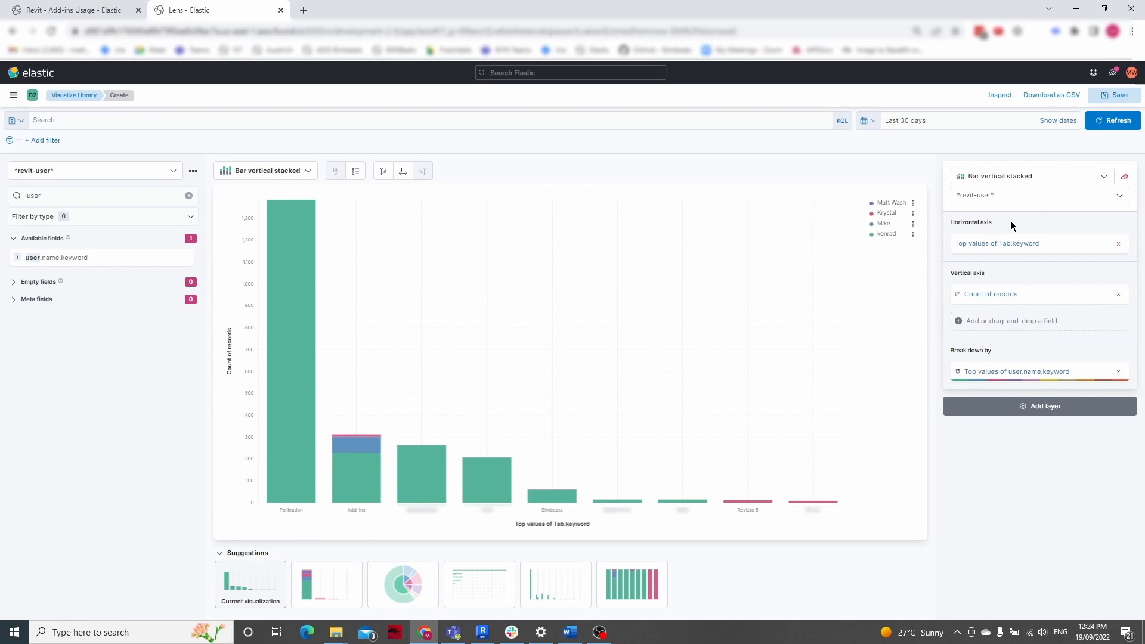
# Start saving the Lens visualization with the title "Demo - Addins Tab Use by User"
pyautogui.click(1115, 96)
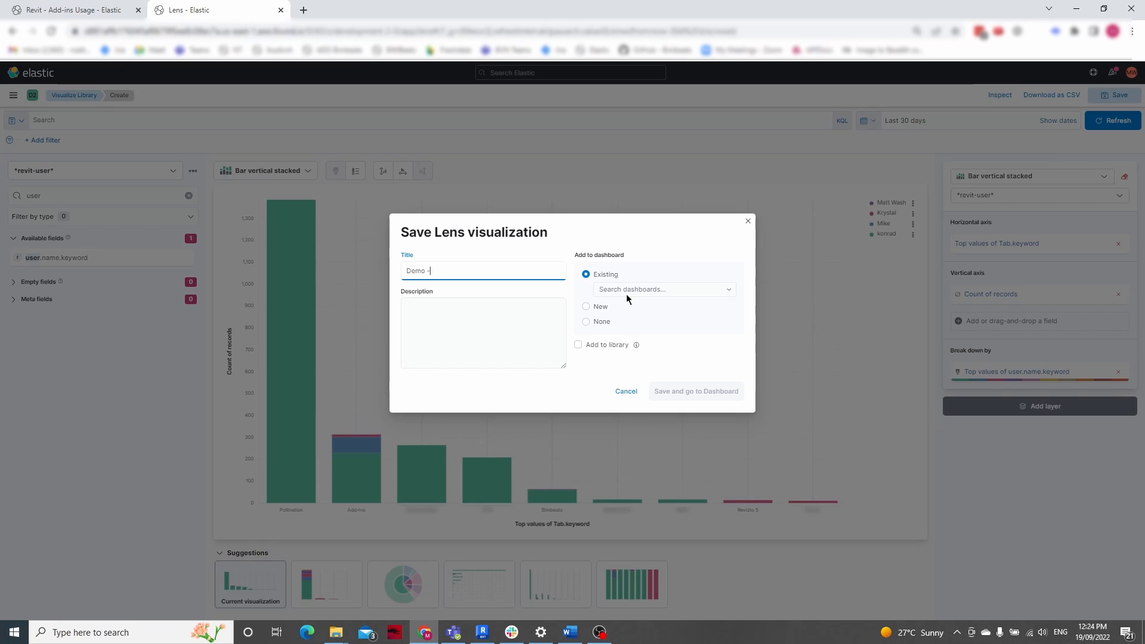
pyautogui.write('Demo - Addins Tab Use by User')
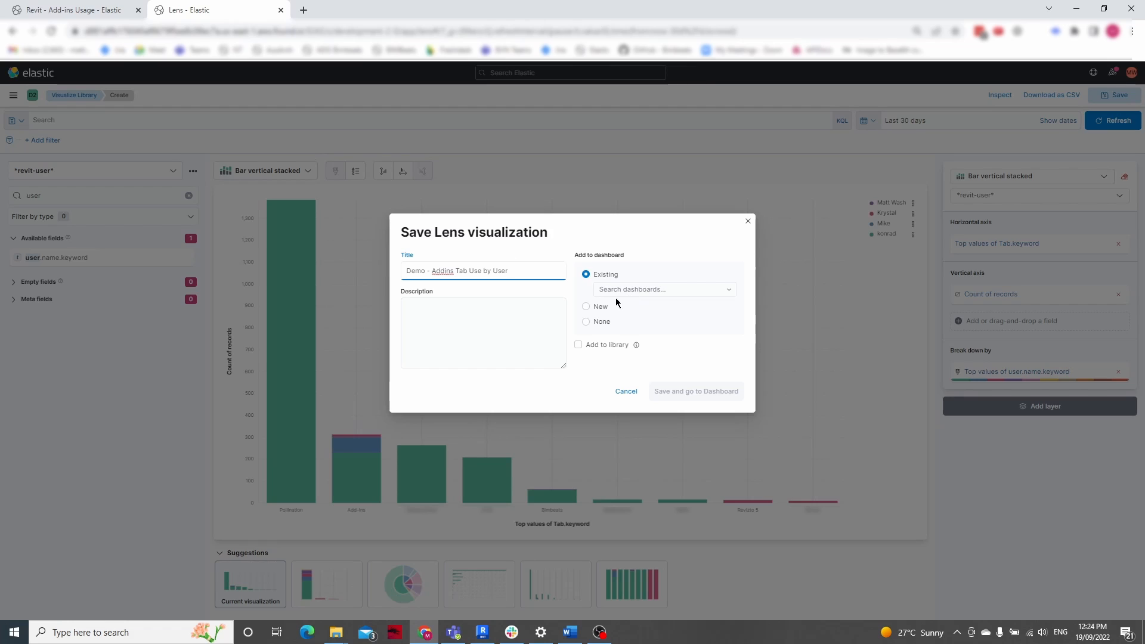
# Save the visualization to the library and a new dashboard, and make its dashboard panel taller and slightly narrower
pyautogui.click(579, 346)
pyautogui.click(578, 346)
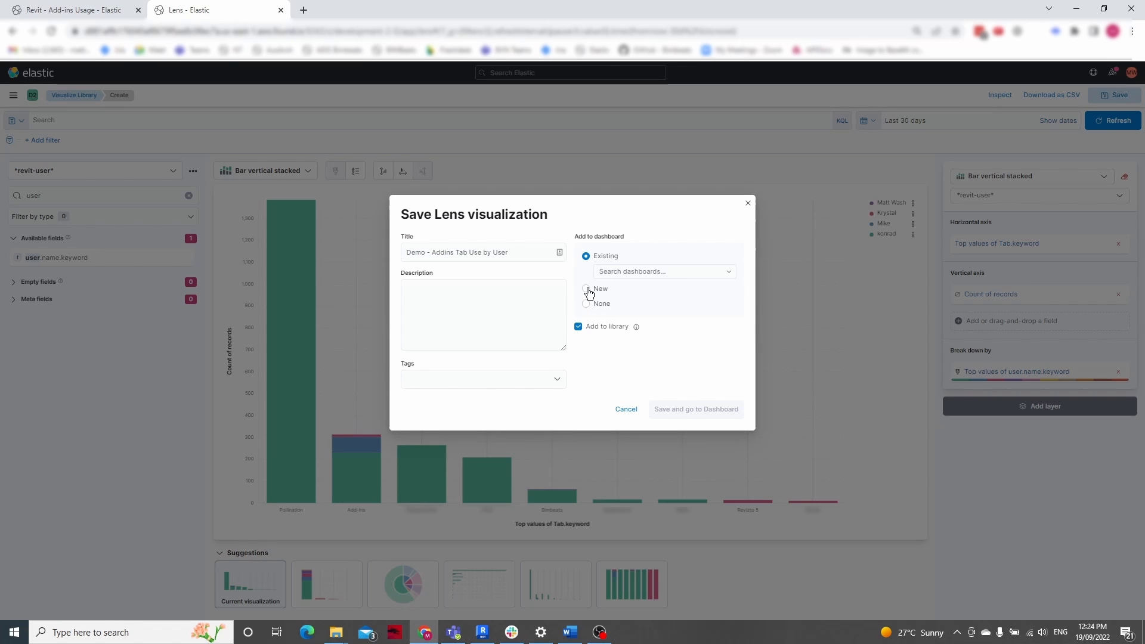
pyautogui.click(586, 289)
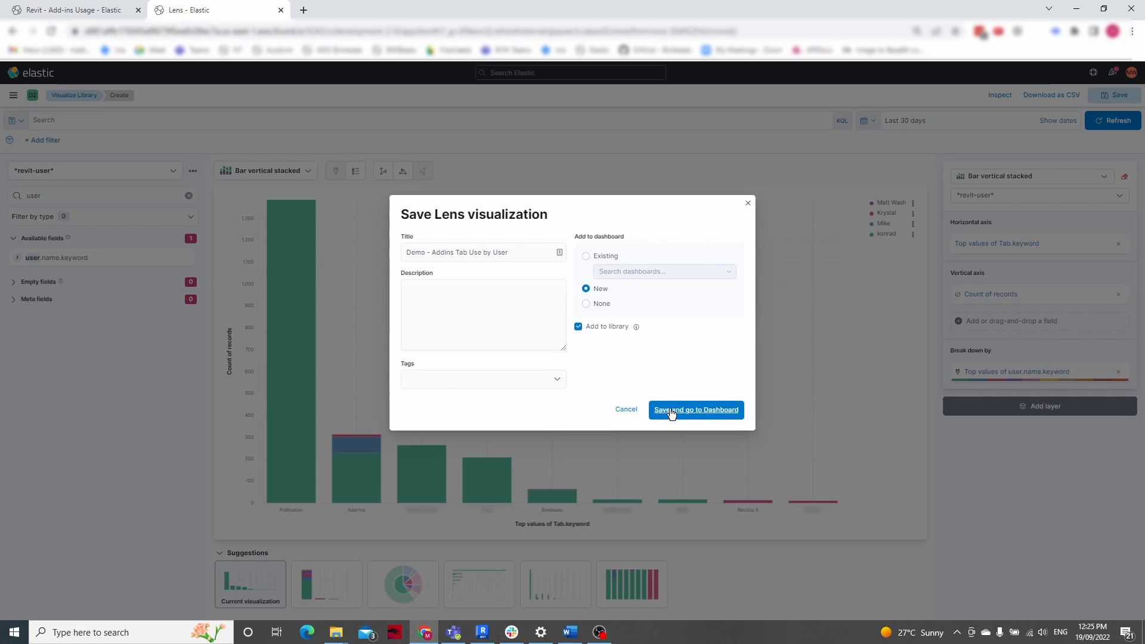
pyautogui.click(671, 411)
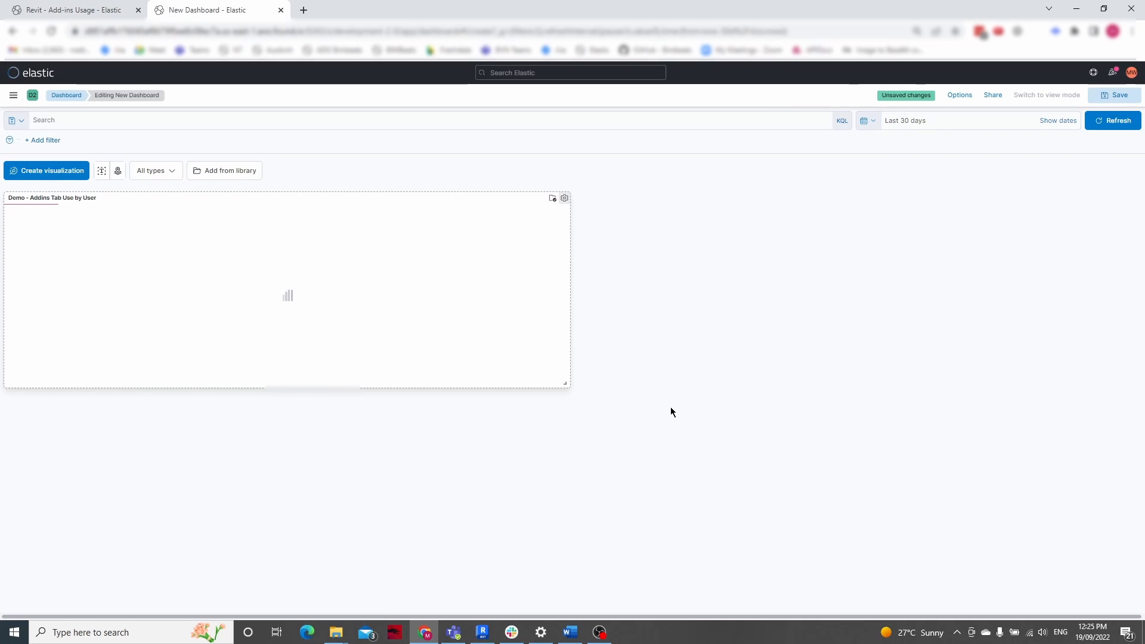
pyautogui.moveTo(571, 390); pyautogui.dragTo(565, 475)
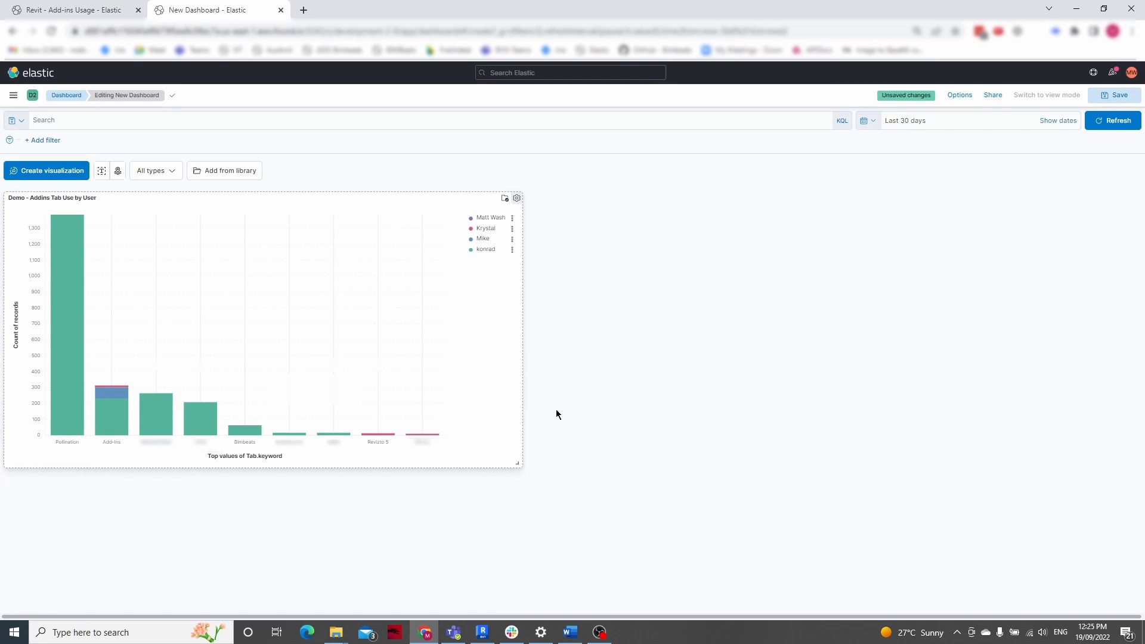
# Open the "Demo - Addins Tab Use by User" panel in Lens and filter its data with the query Tab : *
pyautogui.click(517, 198)
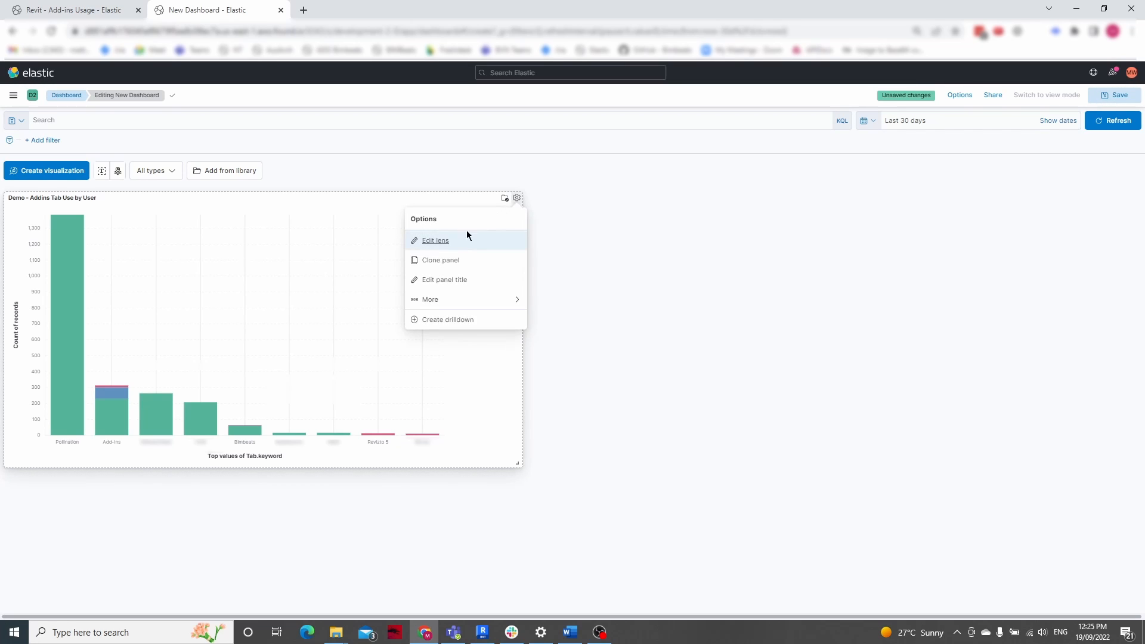
pyautogui.click(433, 239)
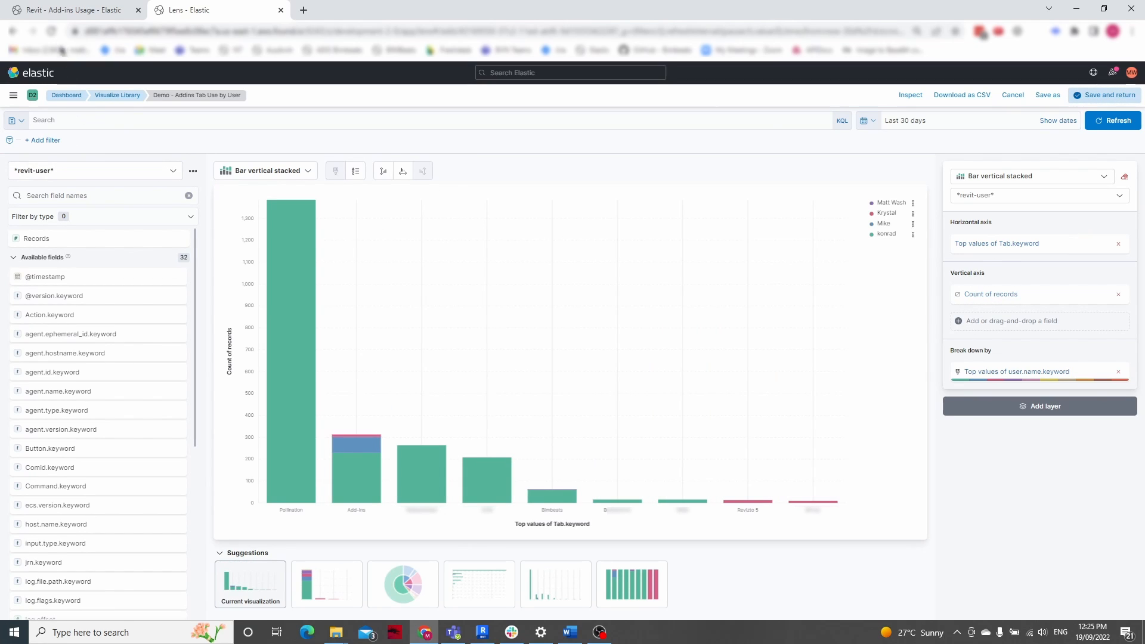
pyautogui.click(62, 120)
pyautogui.write('tab')
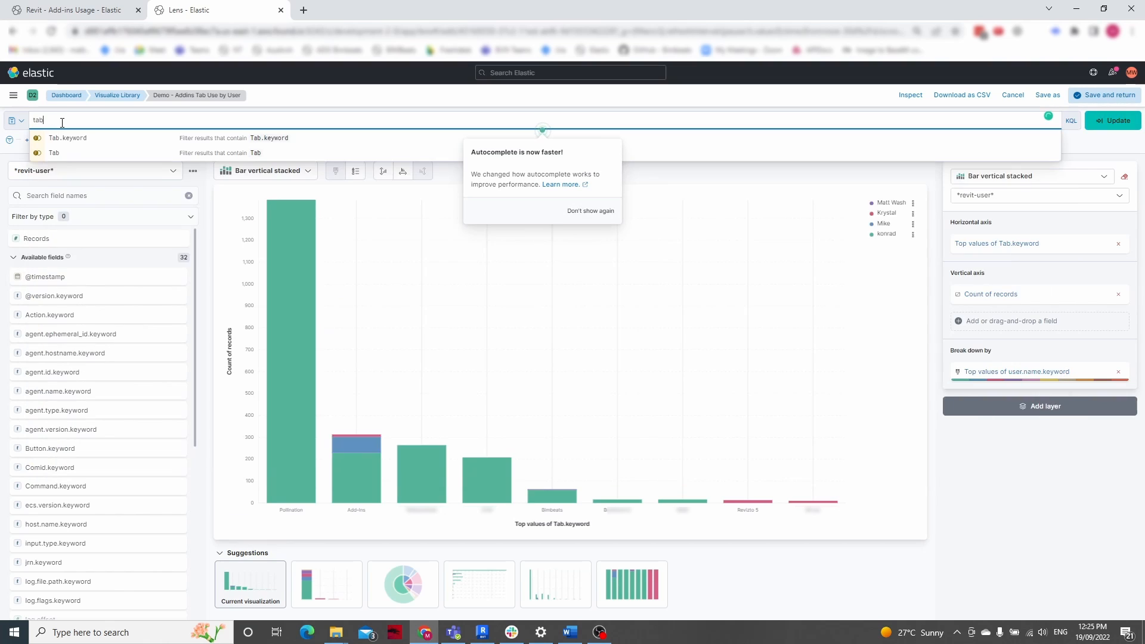
pyautogui.click(80, 153)
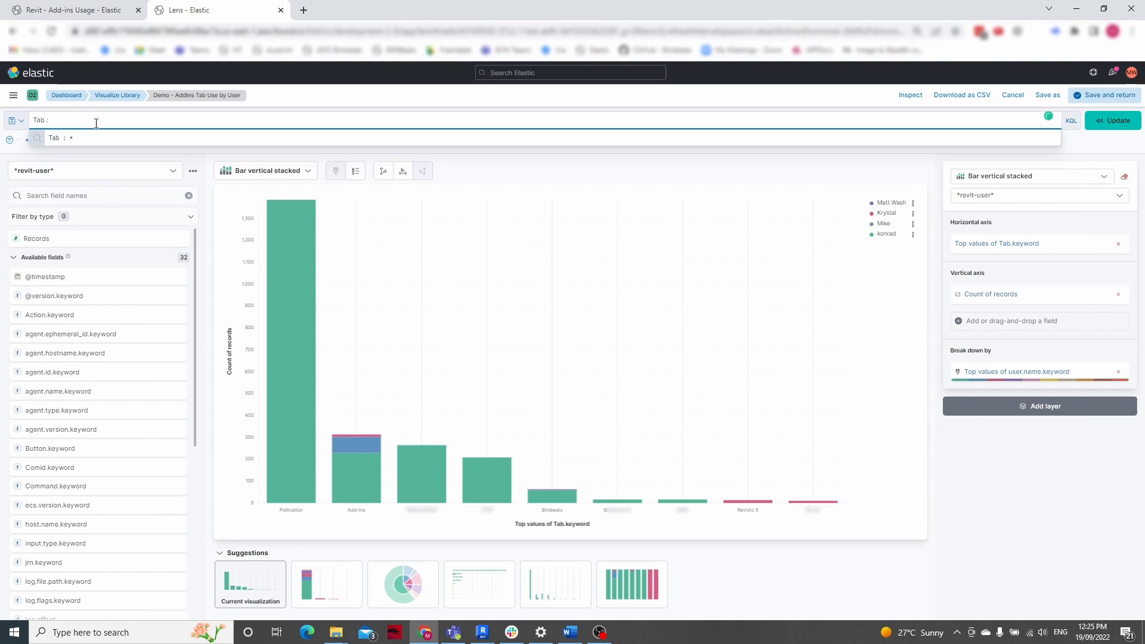
pyautogui.press('BackSpace')
pyautogui.click(113, 184)
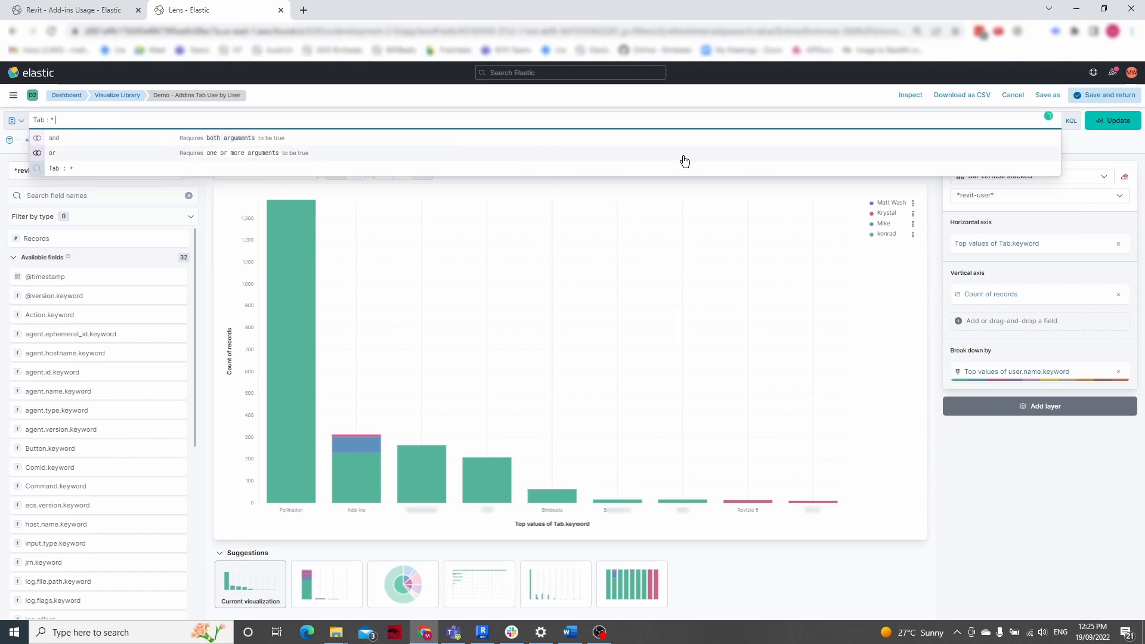
pyautogui.click(1110, 123)
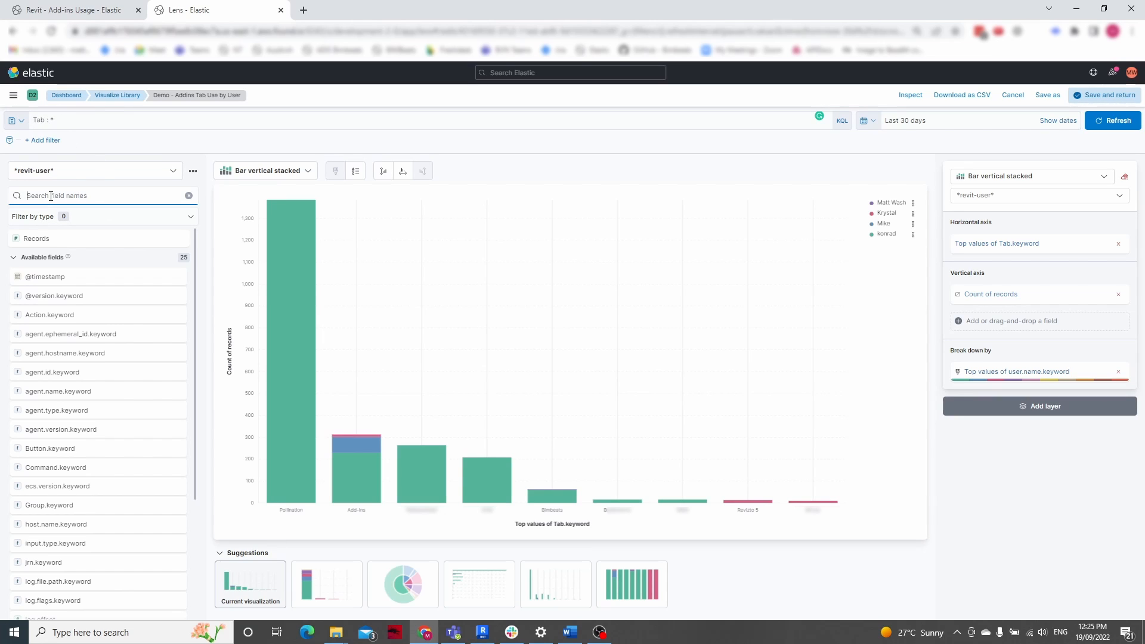
# Replace Tab.keyword on the horizontal axis with Button.keyword and change the chart type to Bar horizontal stacked
pyautogui.write('butt')
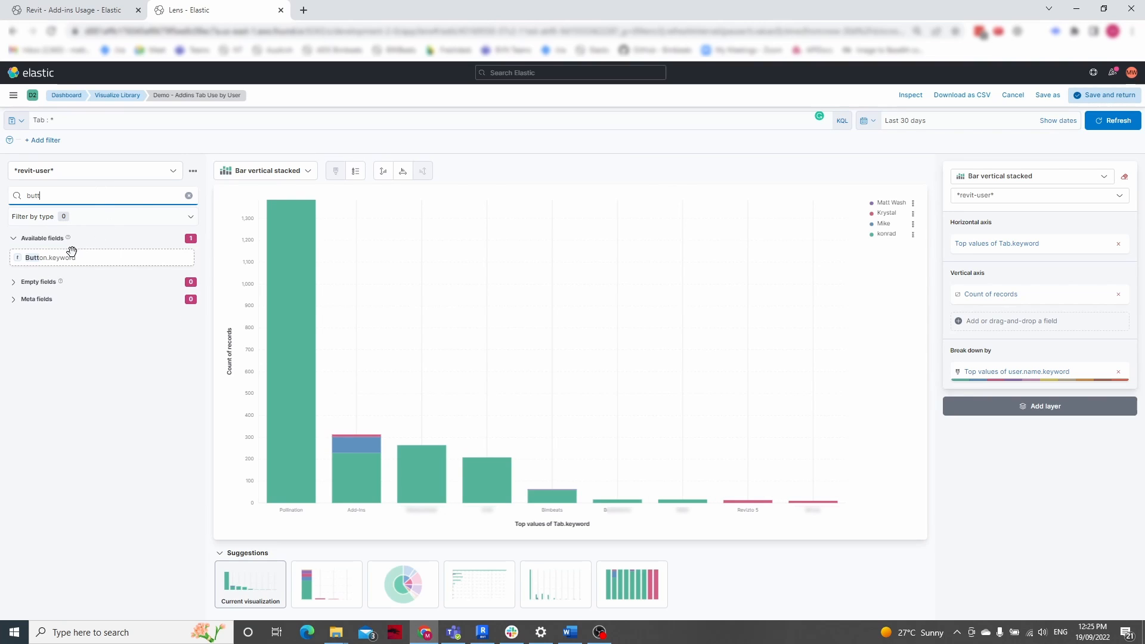
pyautogui.moveTo(72, 250); pyautogui.dragTo(999, 250)
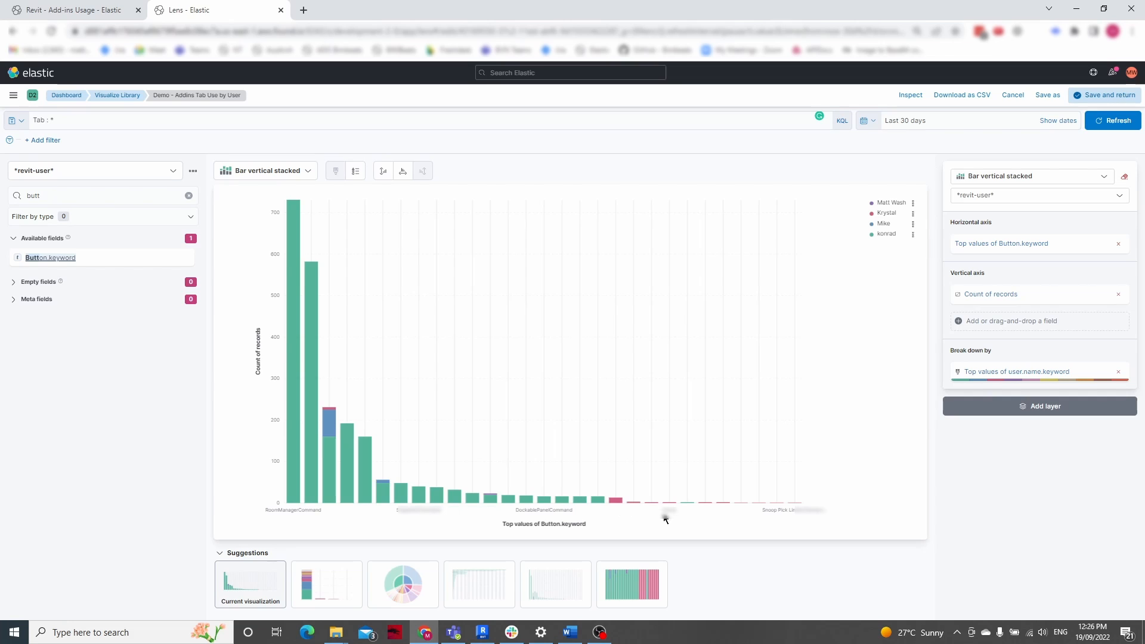
pyautogui.click(308, 172)
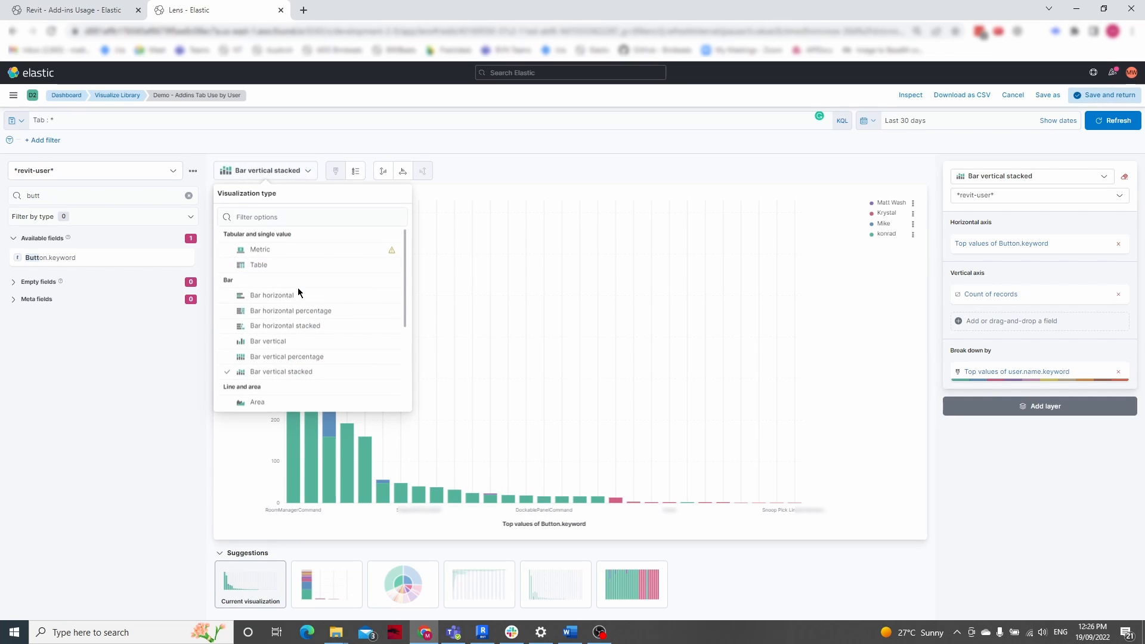
pyautogui.click(290, 326)
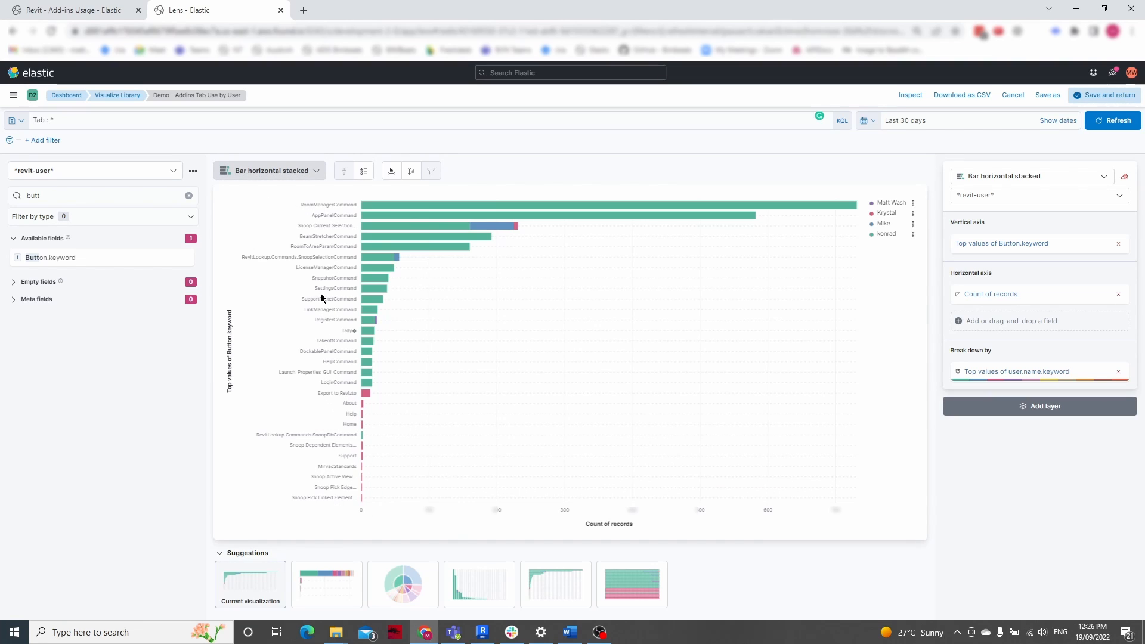
# Save the chart as a new visualization titled "Demo - Addins Tab Feature Use by User" and match its dashboard panel height to the neighbouring panel
pyautogui.click(1047, 96)
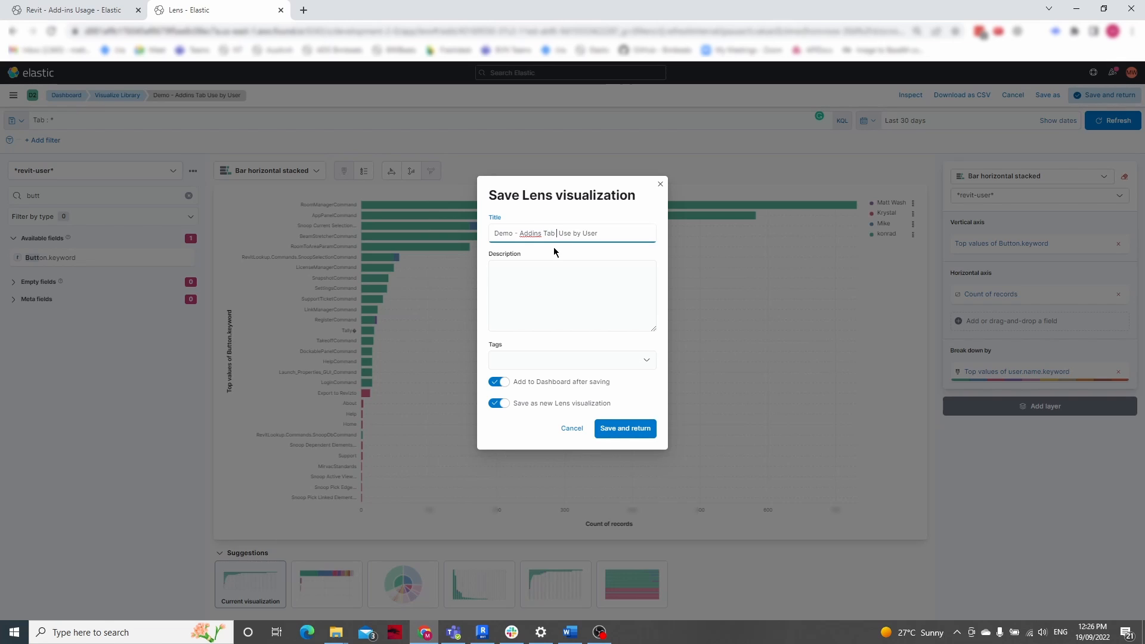
pyautogui.write('Feature')
pyautogui.click(622, 429)
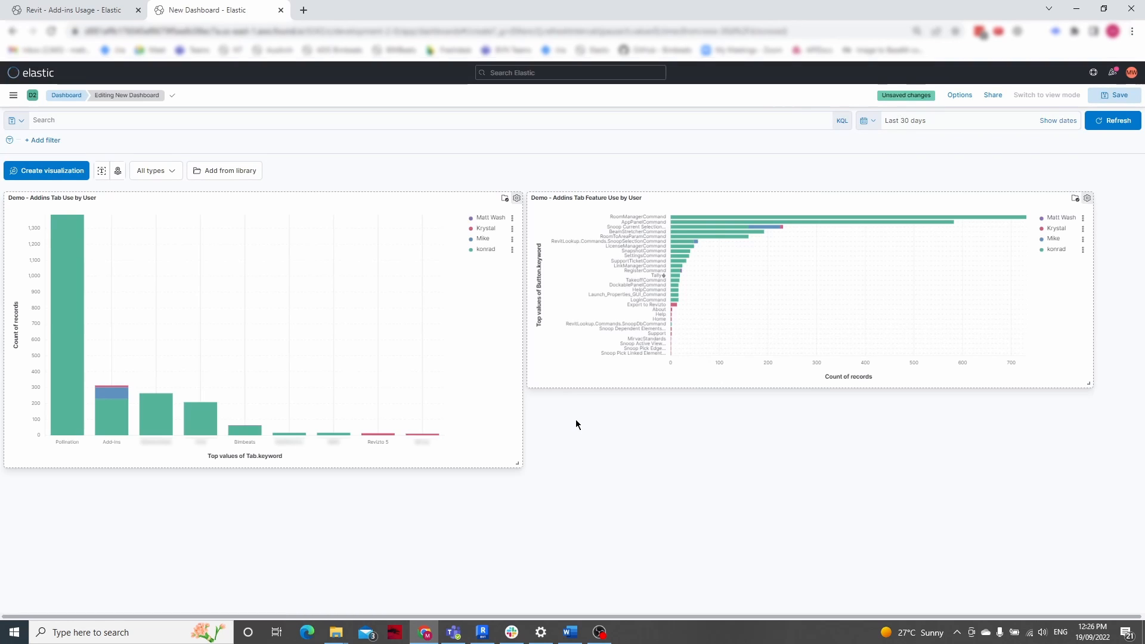
pyautogui.moveTo(1085, 383); pyautogui.dragTo(1092, 468)
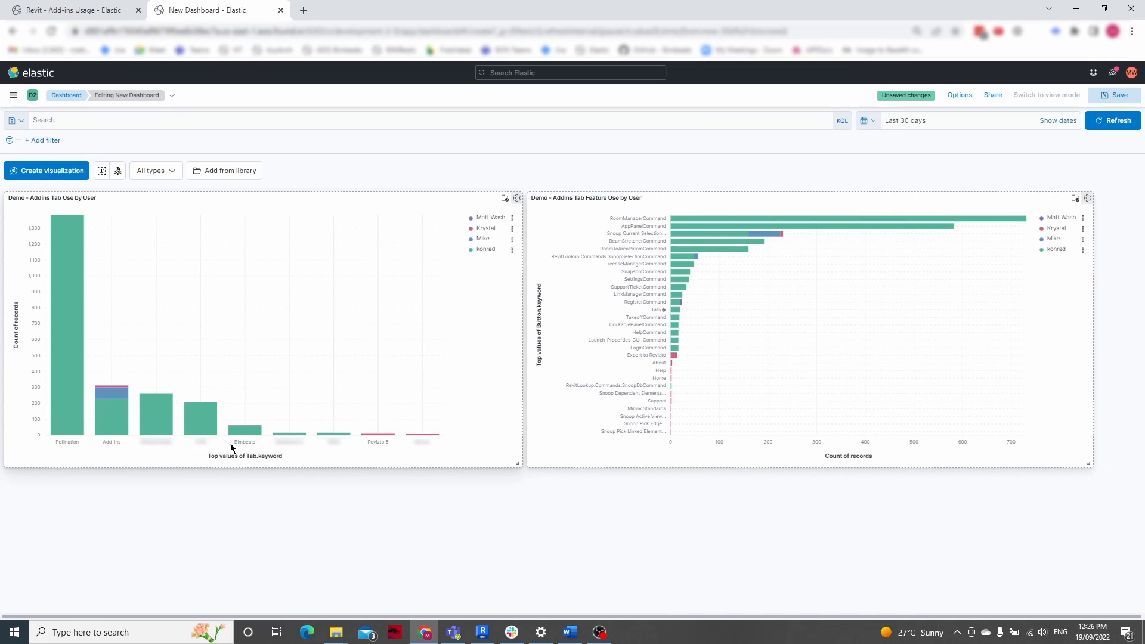
# Change the "Demo - Addins Tab Use by User" chart to Bar horizontal stacked and return to the dashboard
pyautogui.click(517, 199)
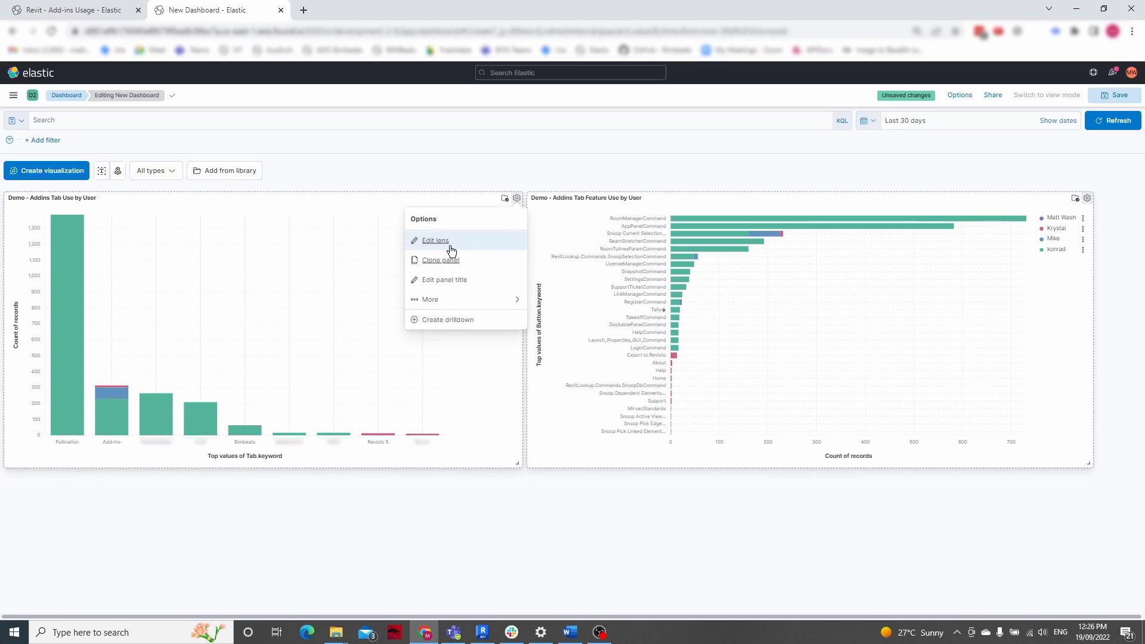
pyautogui.click(430, 238)
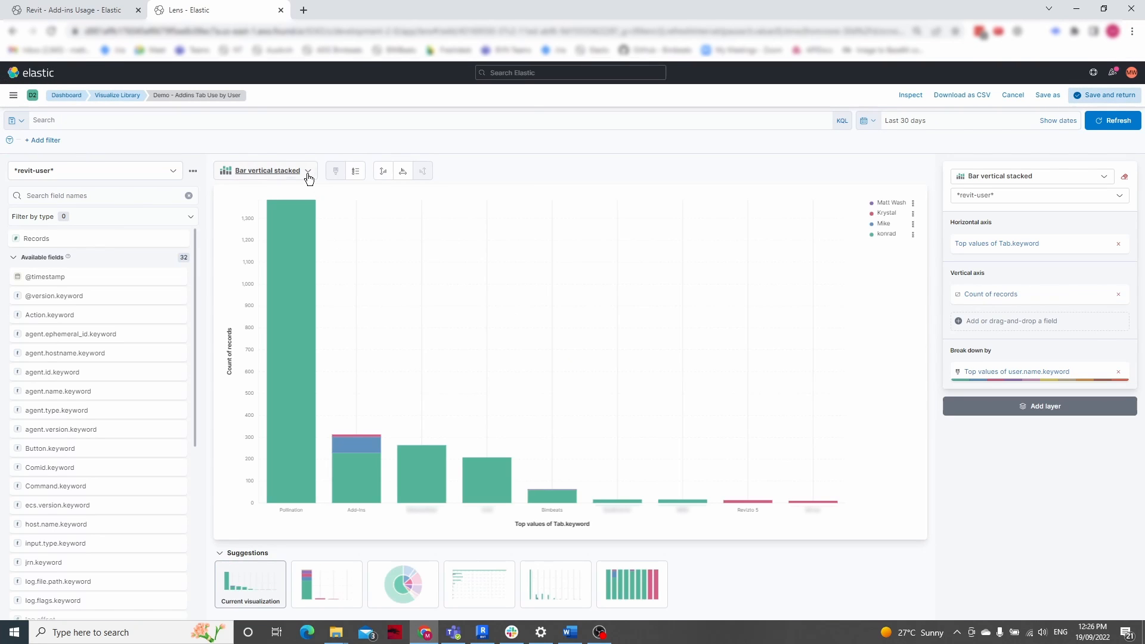
pyautogui.click(307, 171)
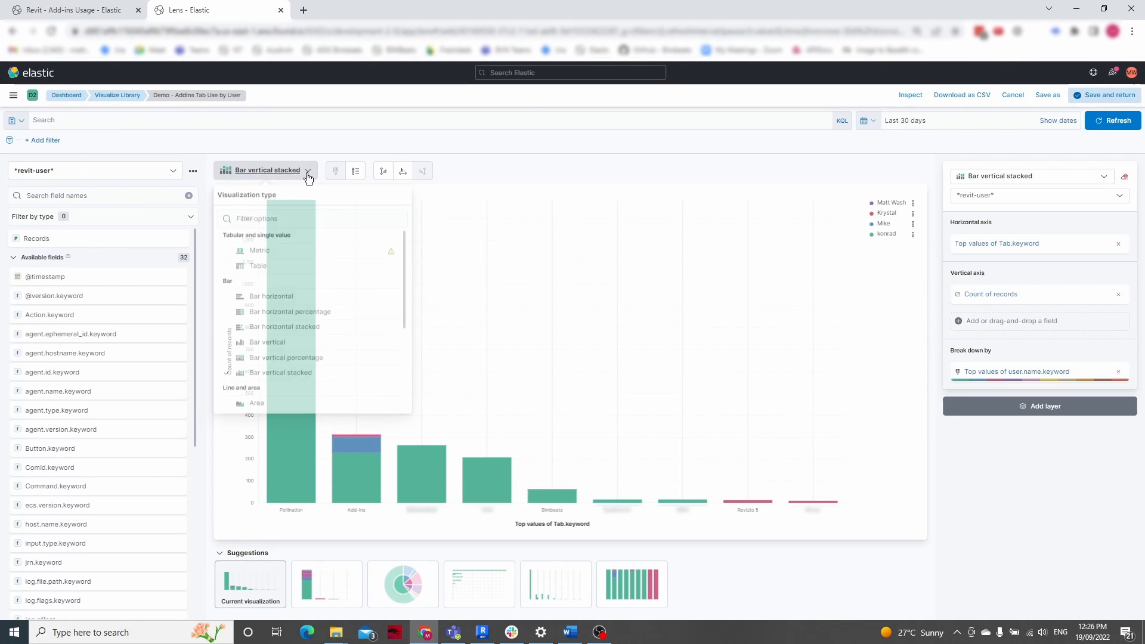
pyautogui.click(298, 325)
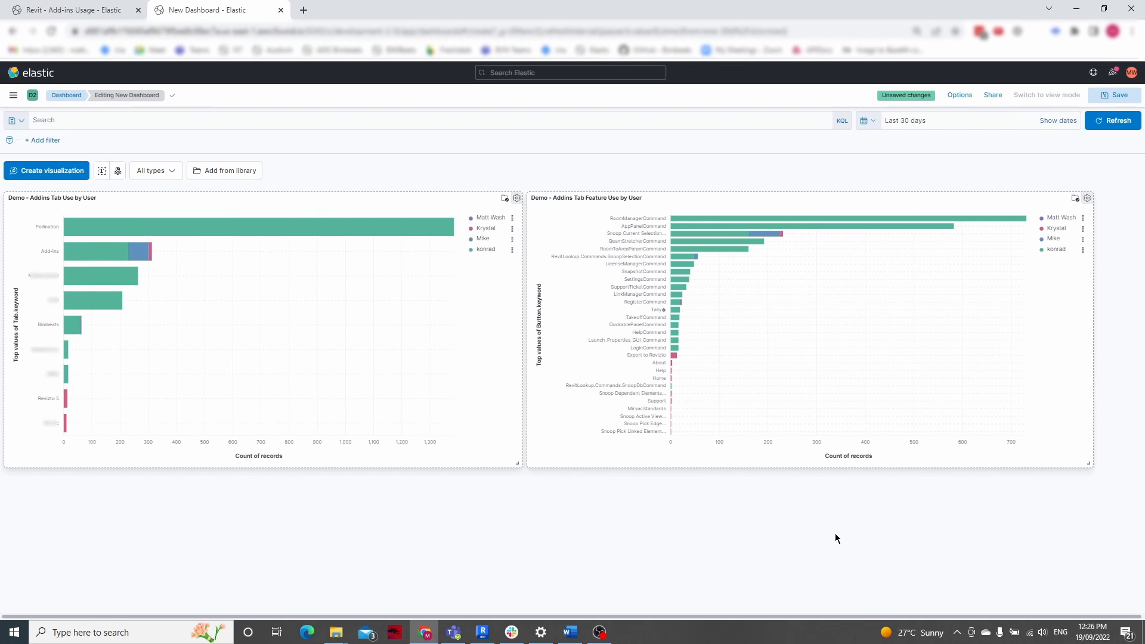
# Compare the new dashboard with the existing "Revit - Add-ins Usage" dashboard, then return to the new one
pyautogui.hotkey('ctrl', 'shift', 'Tab')
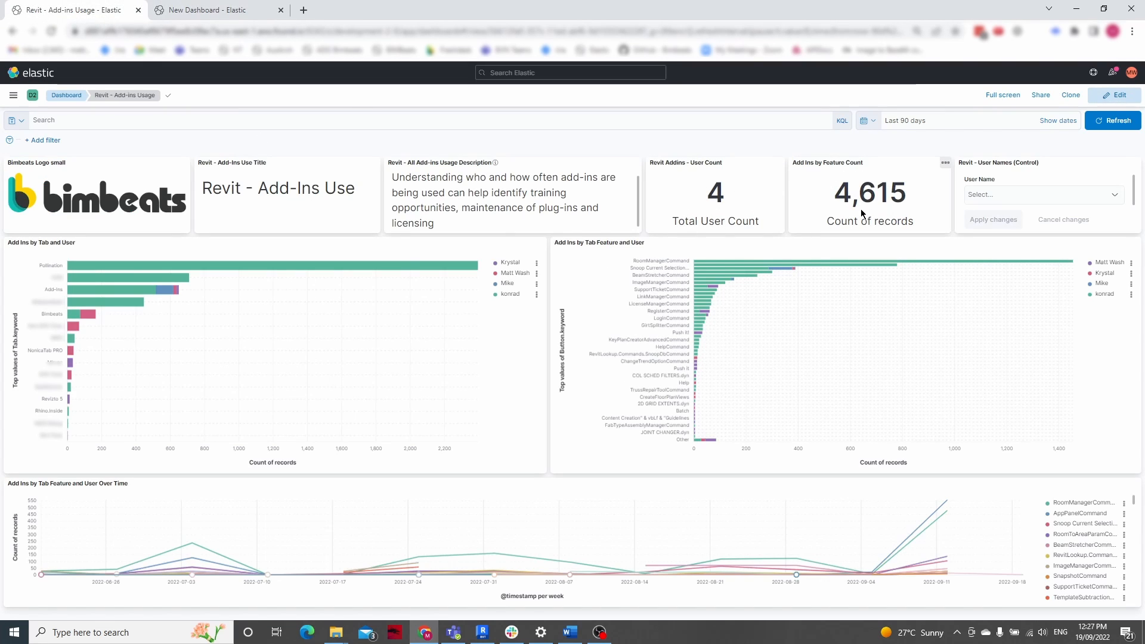
pyautogui.click(195, 10)
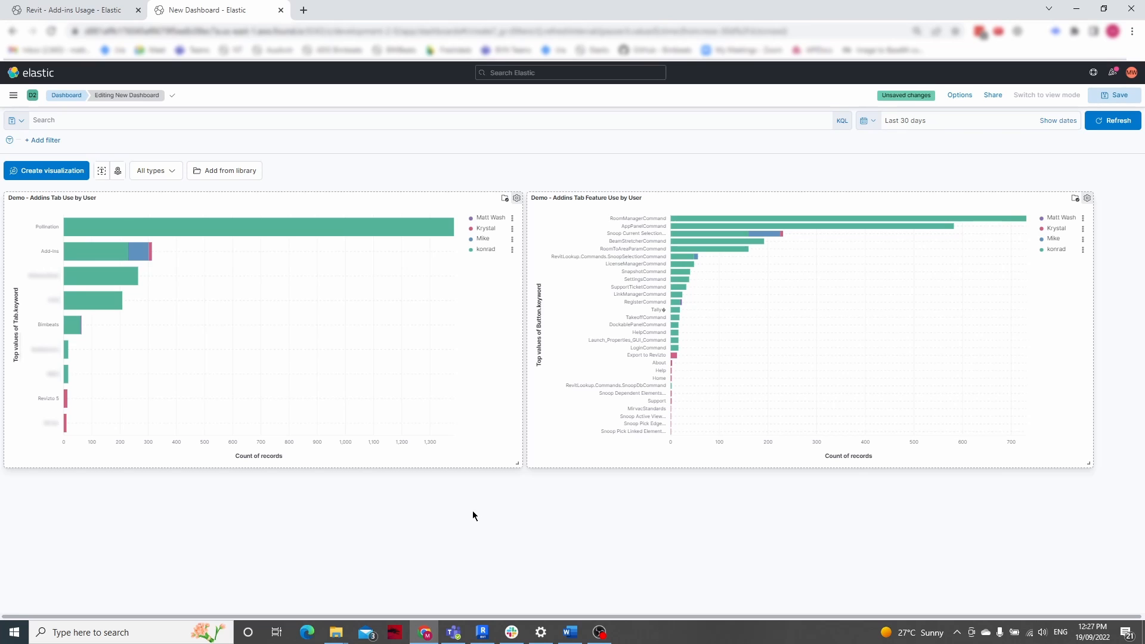
# Open the "Demo - Addins Tab Use by User" chart for editing in Lens and change its visualization type to Metric
pyautogui.click(516, 199)
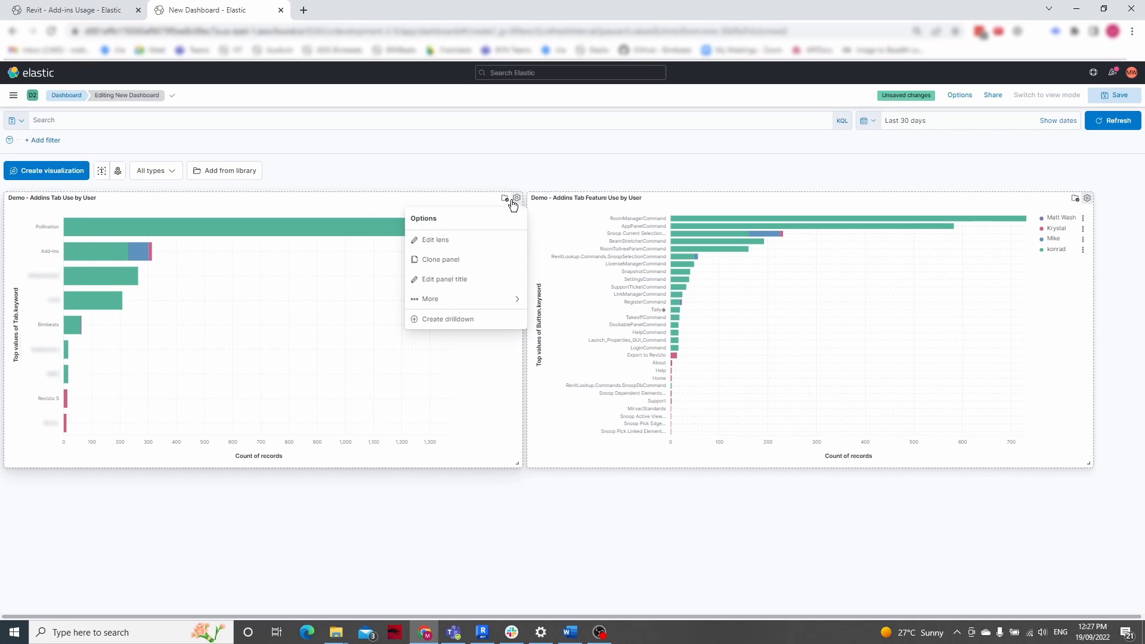
pyautogui.click(431, 238)
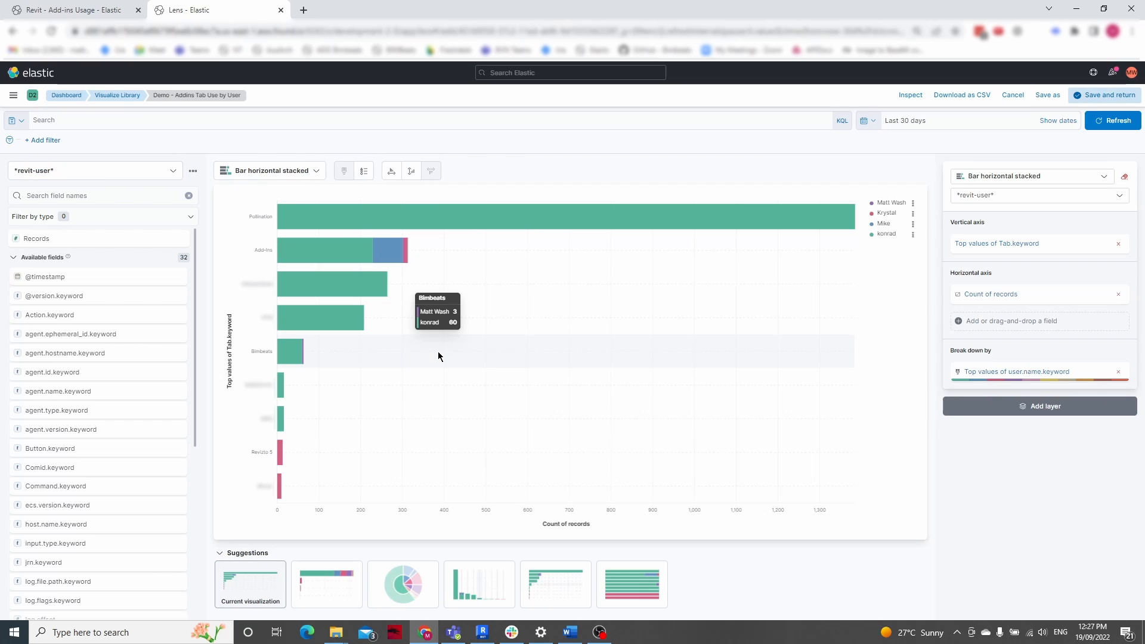
pyautogui.click(321, 176)
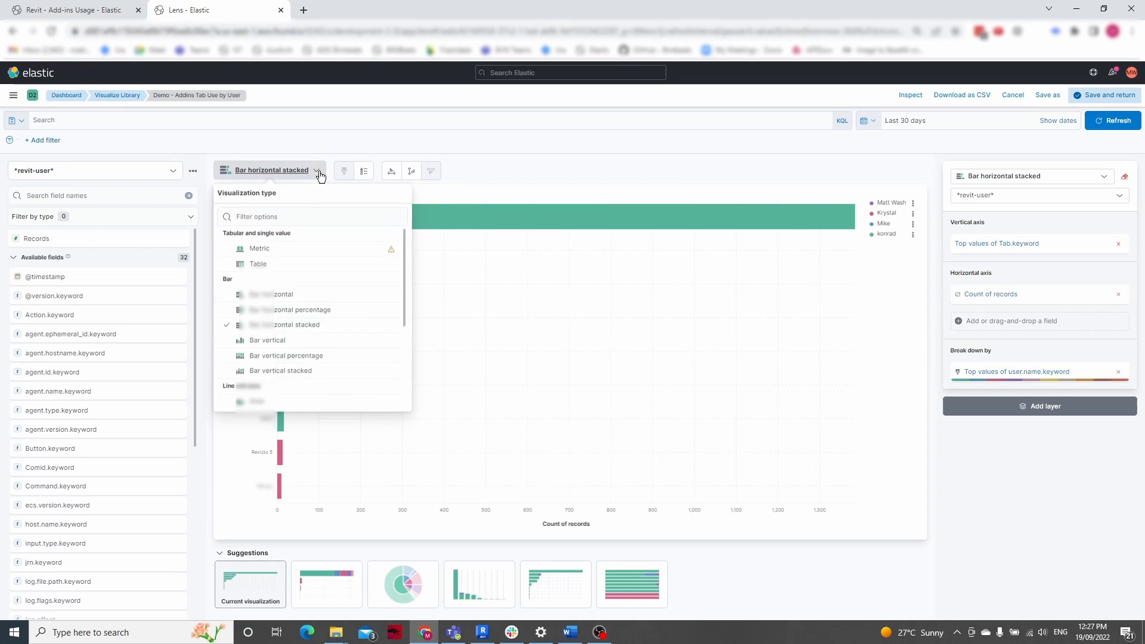
pyautogui.click(257, 252)
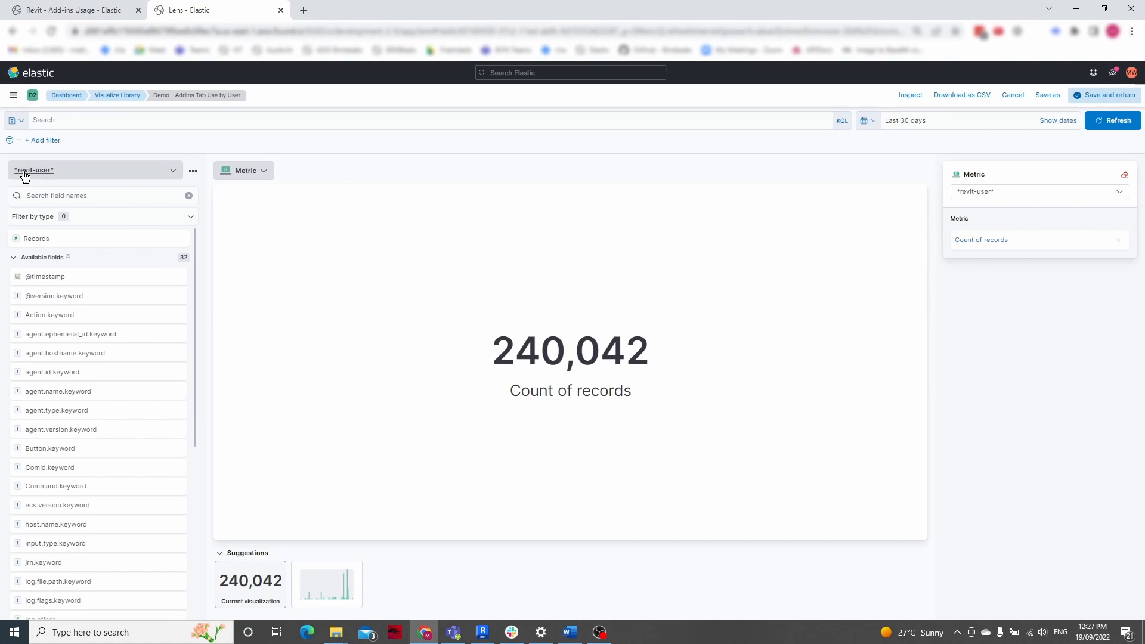
# Filter the metric's data with the KQL query "Tab : *" and update the results
pyautogui.click(91, 123)
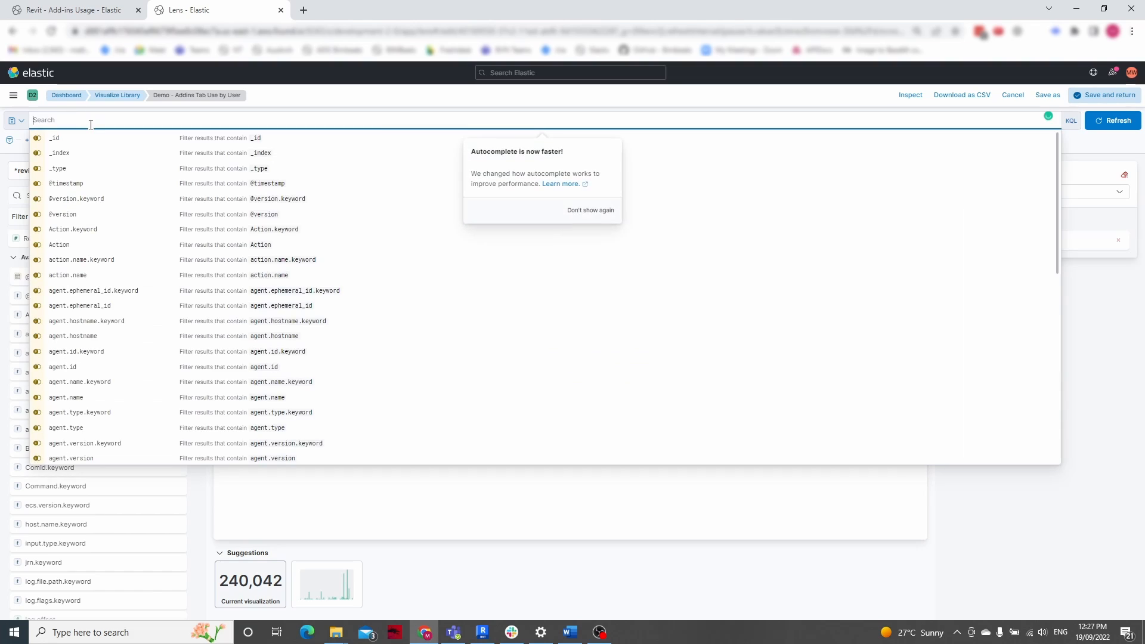
pyautogui.write('tab')
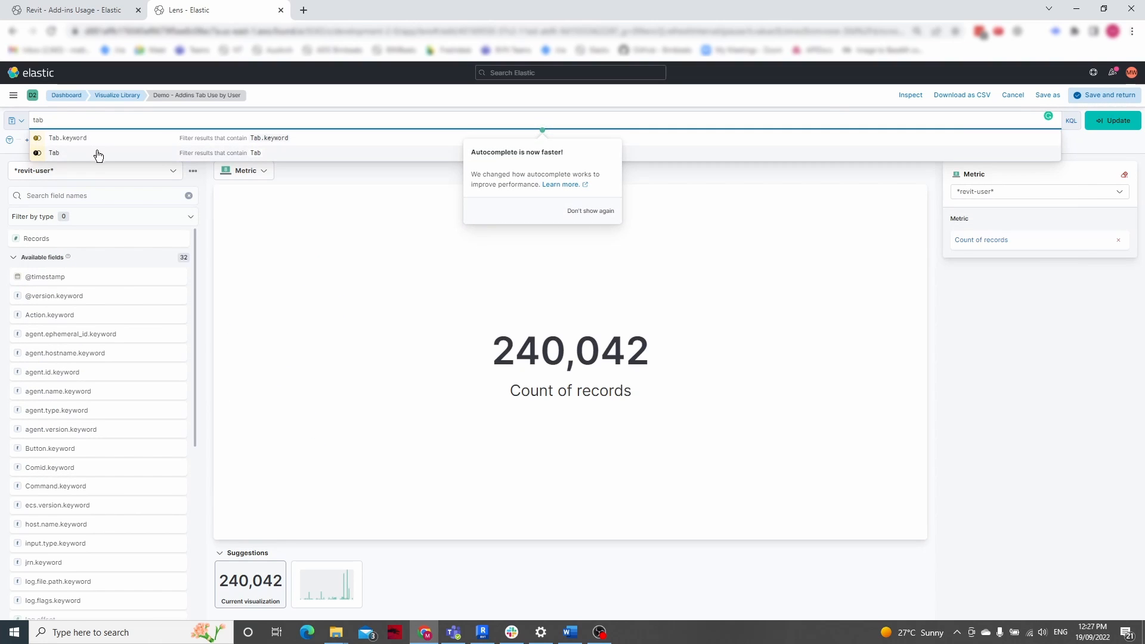
pyautogui.click(99, 154)
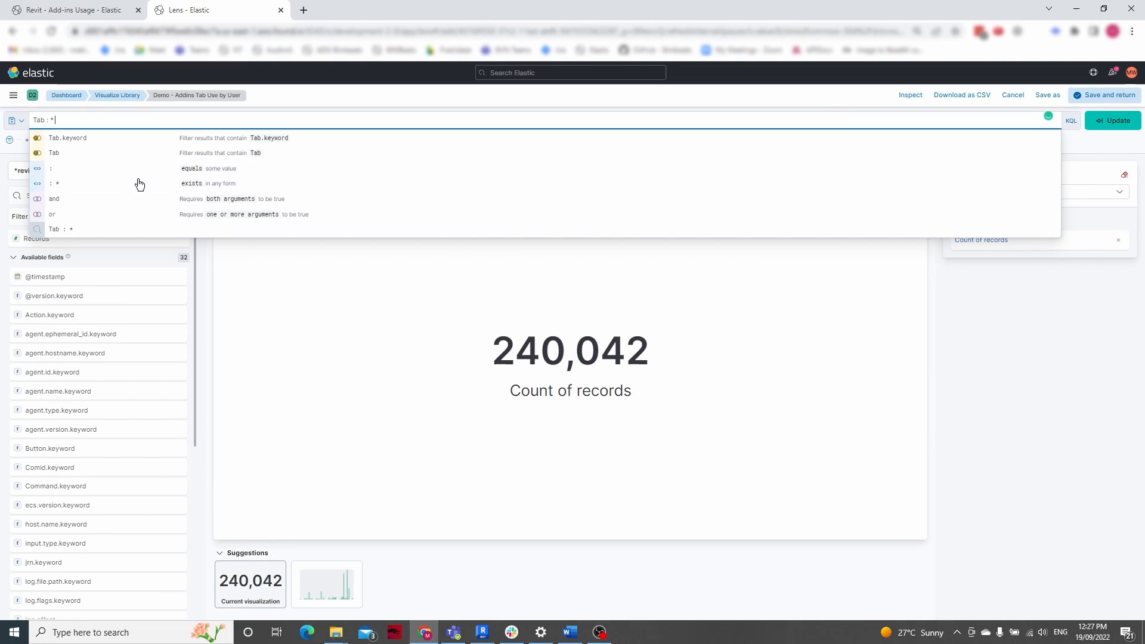
pyautogui.click(1113, 121)
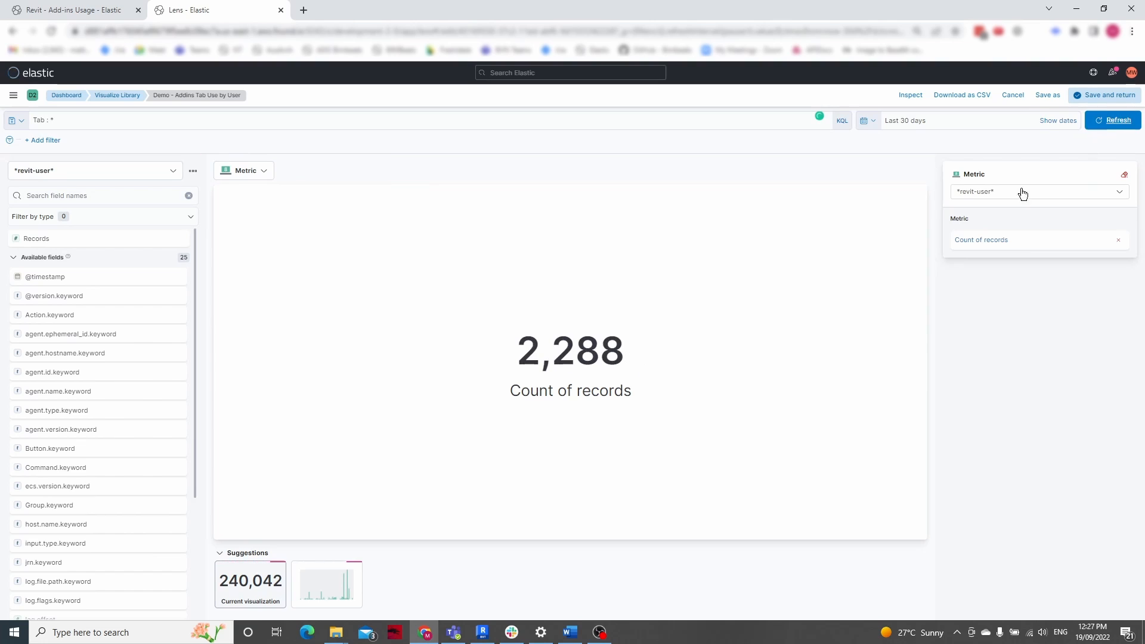
# Find the user.name.keyword field and make it the metric, replacing the count of records
pyautogui.click(27, 195)
pyautogui.write('user')
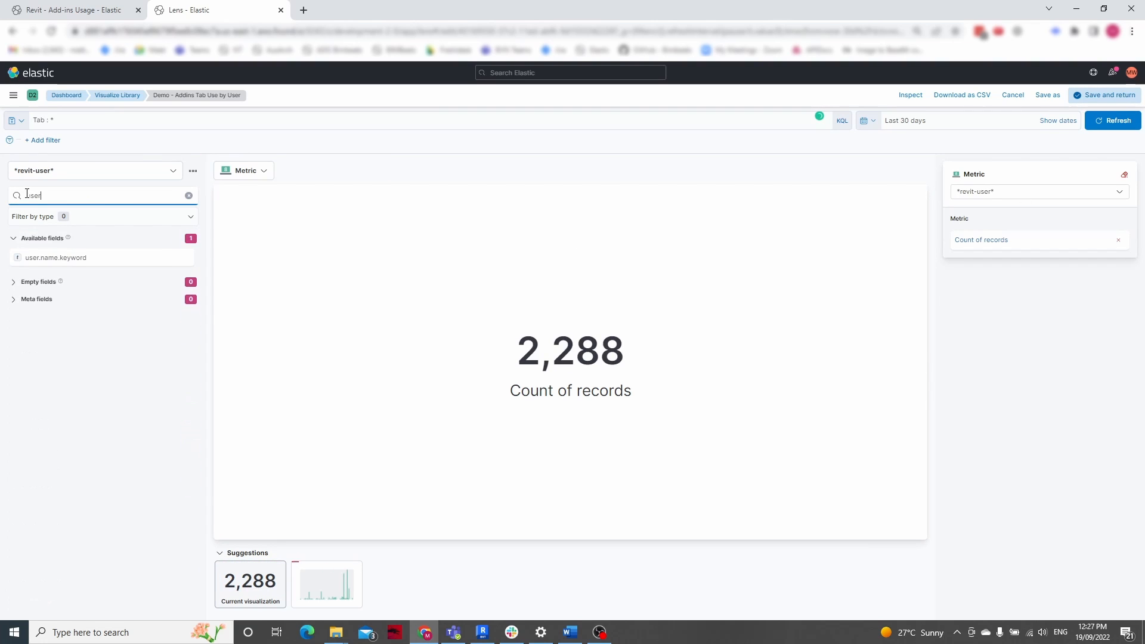
pyautogui.moveTo(280, 273); pyautogui.dragTo(1001, 249)
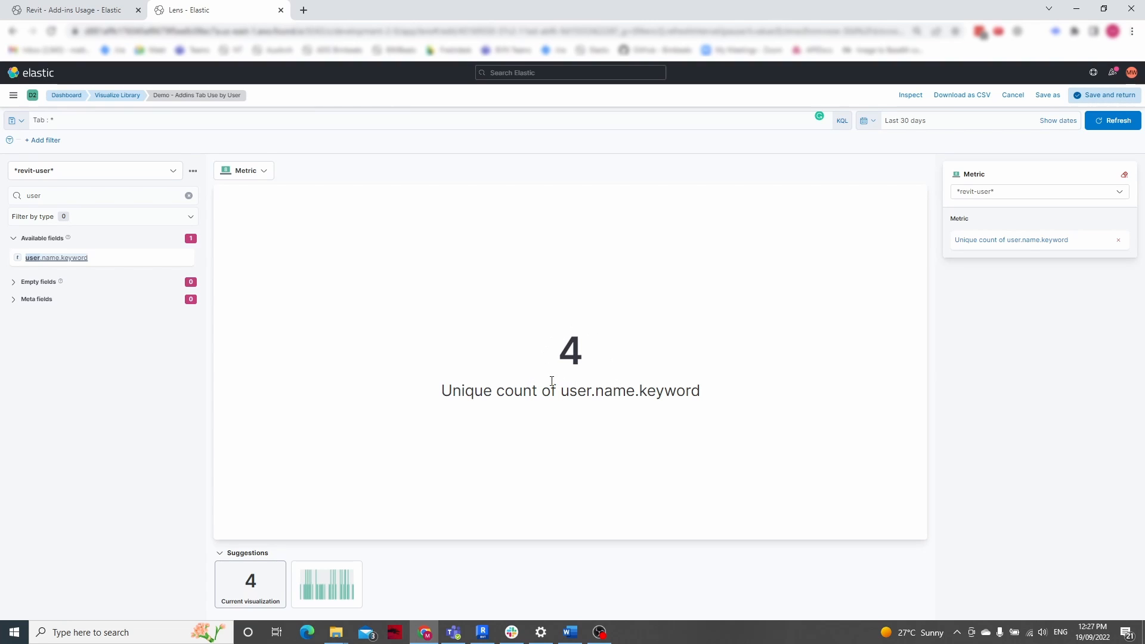
# Set the display name of the user.name.keyword metric to "User Count"
pyautogui.click(971, 241)
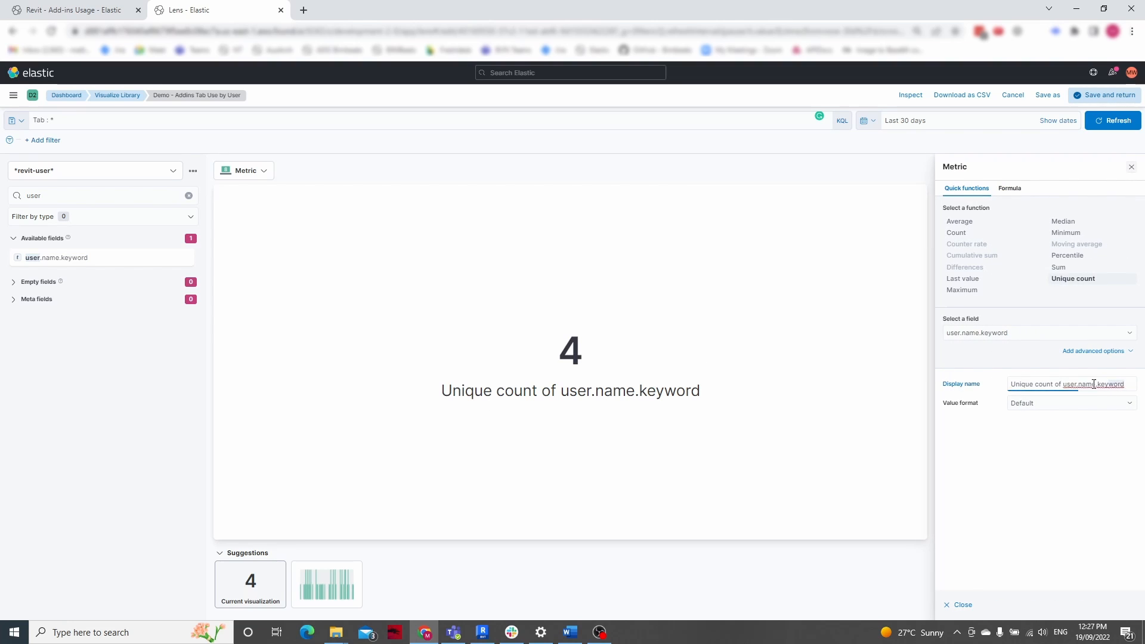
pyautogui.hotkey('ctrl', 'a')
pyautogui.write('User COiunt')
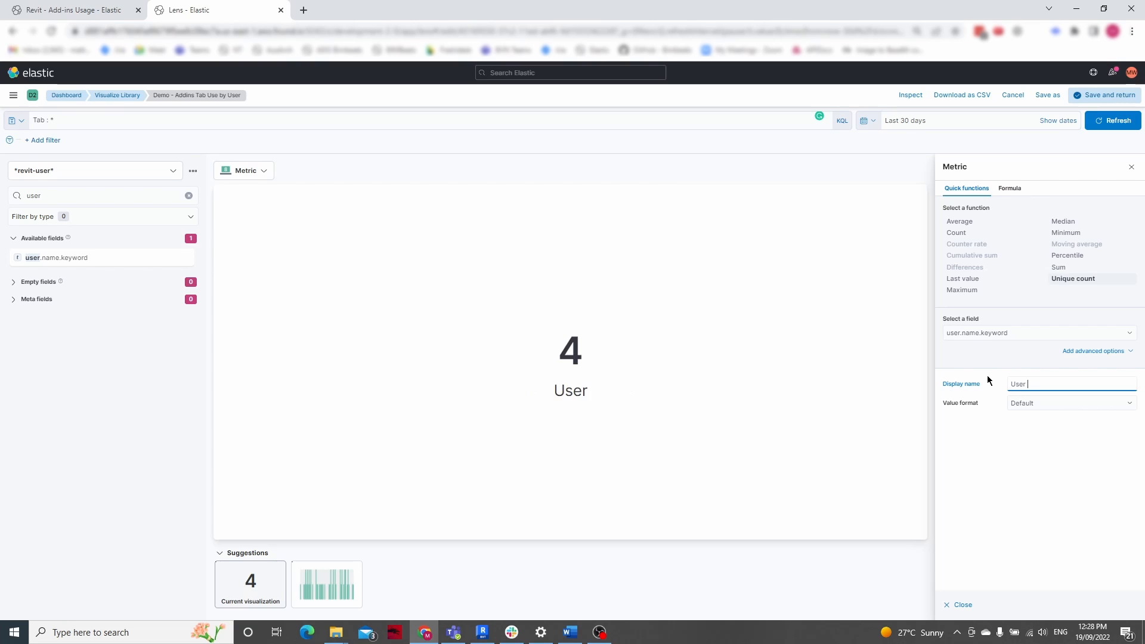
pyautogui.press('BackSpace')
pyautogui.press('BackSpace')
pyautogui.press('BackSpace')
pyautogui.press('BackSpace')
pyautogui.press('BackSpace')
pyautogui.write('ount')
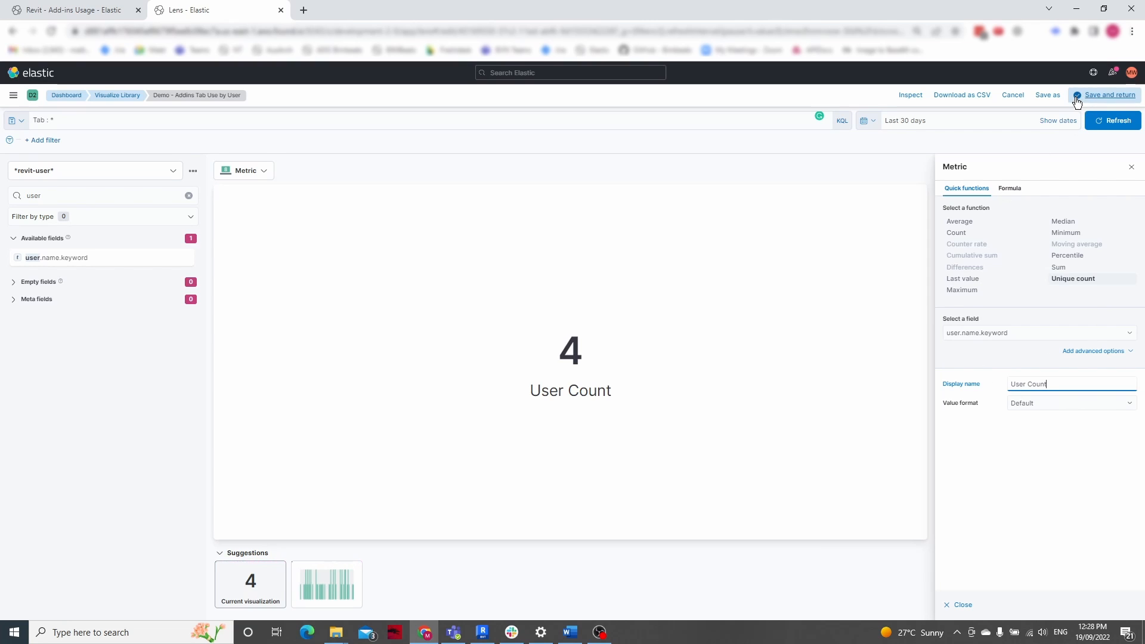
# Save the metric as new visualization "Demo - Addins Tab User Count" and place its narrowed panel above the tab use chart
pyautogui.click(1048, 97)
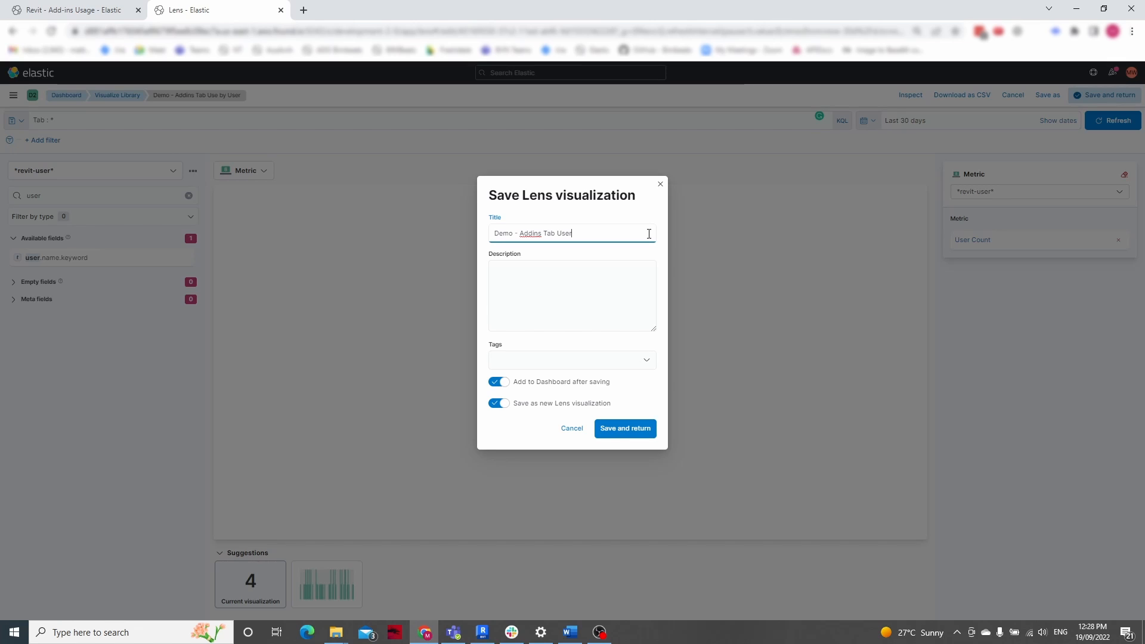
pyautogui.write('r Count')
pyautogui.click(609, 426)
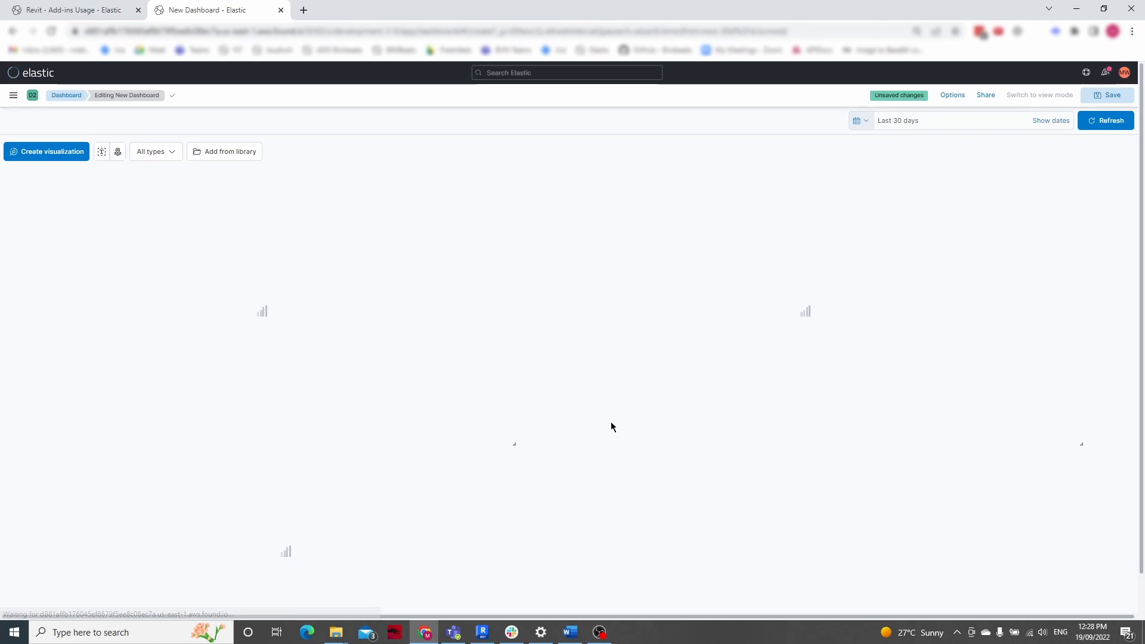
pyautogui.moveTo(553, 602); pyautogui.dragTo(242, 601)
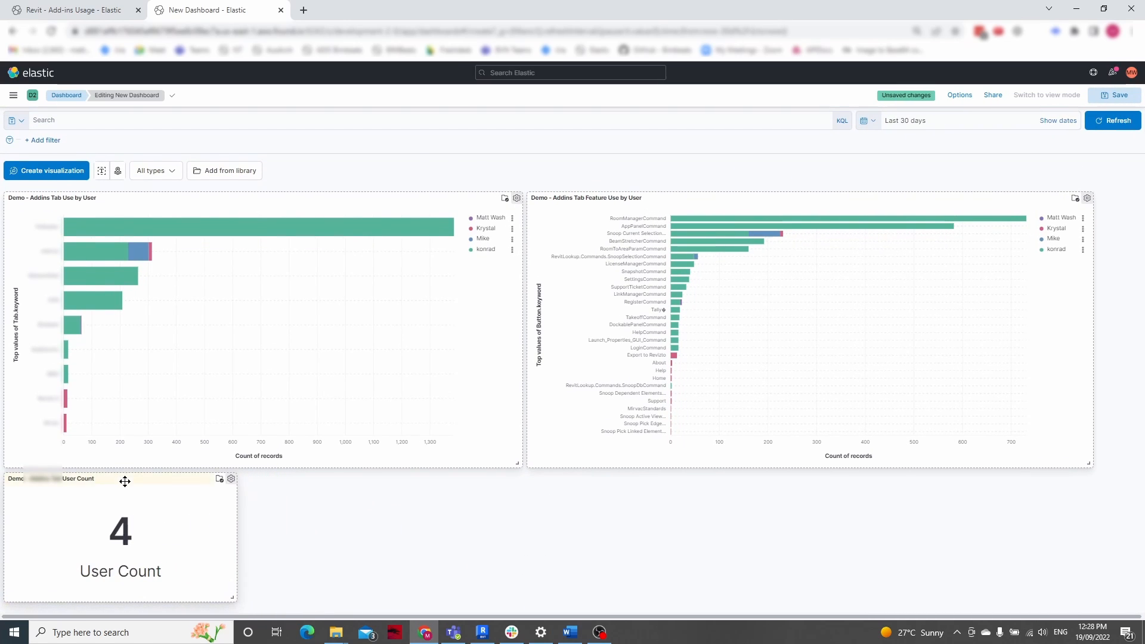
pyautogui.moveTo(123, 477); pyautogui.dragTo(123, 196)
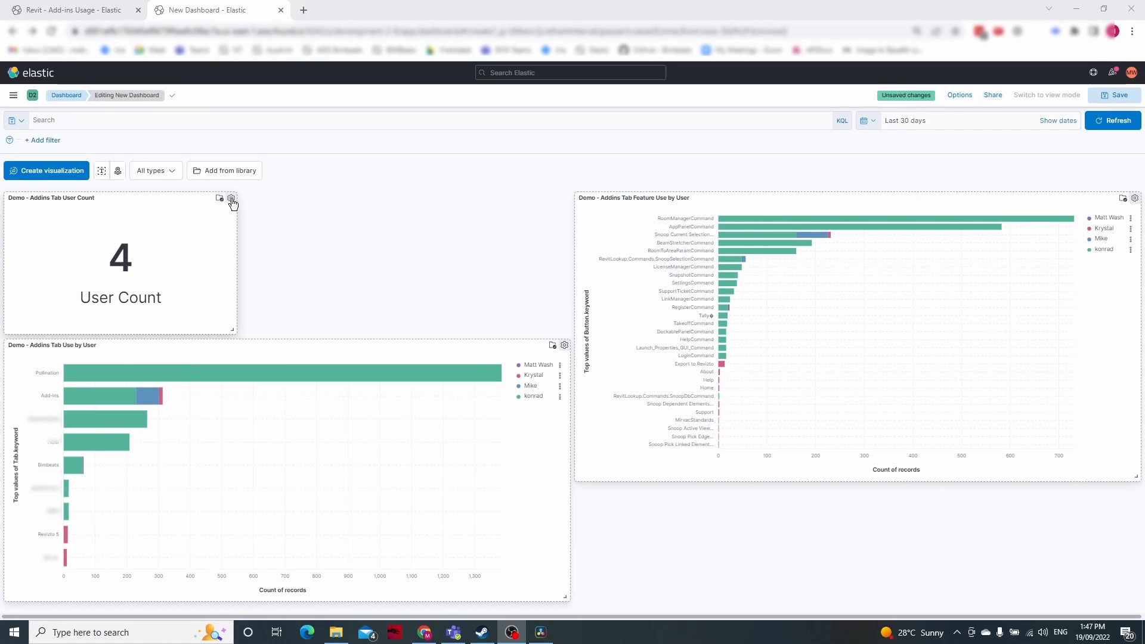
# Open the user count metric for editing in Lens and add a filter requiring that Button.keyword exists
pyautogui.click(232, 199)
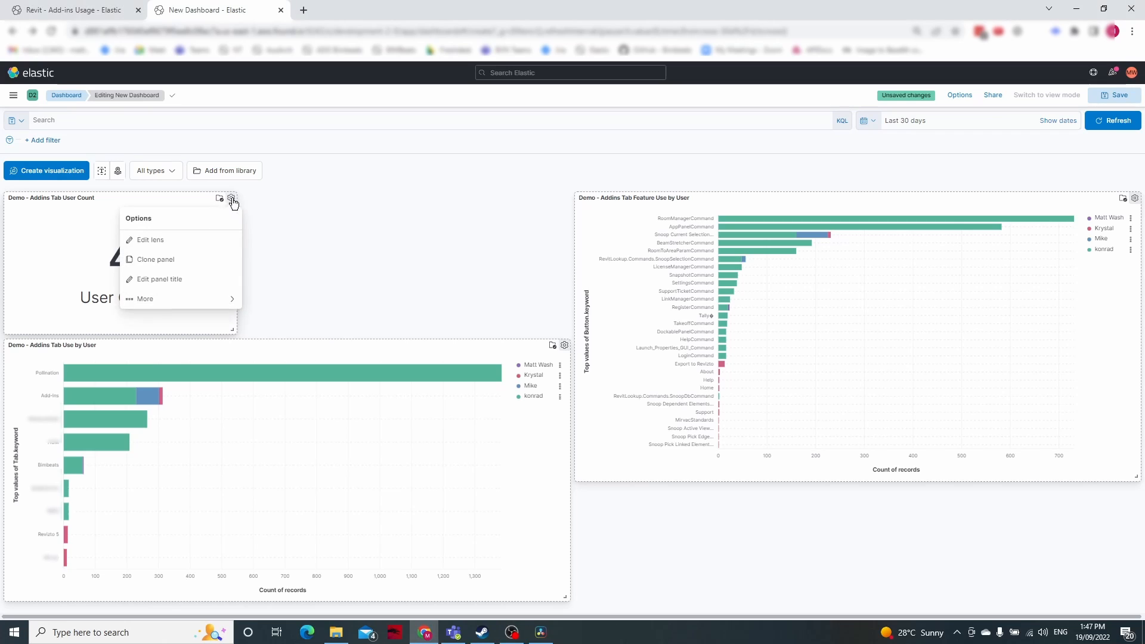
pyautogui.click(144, 241)
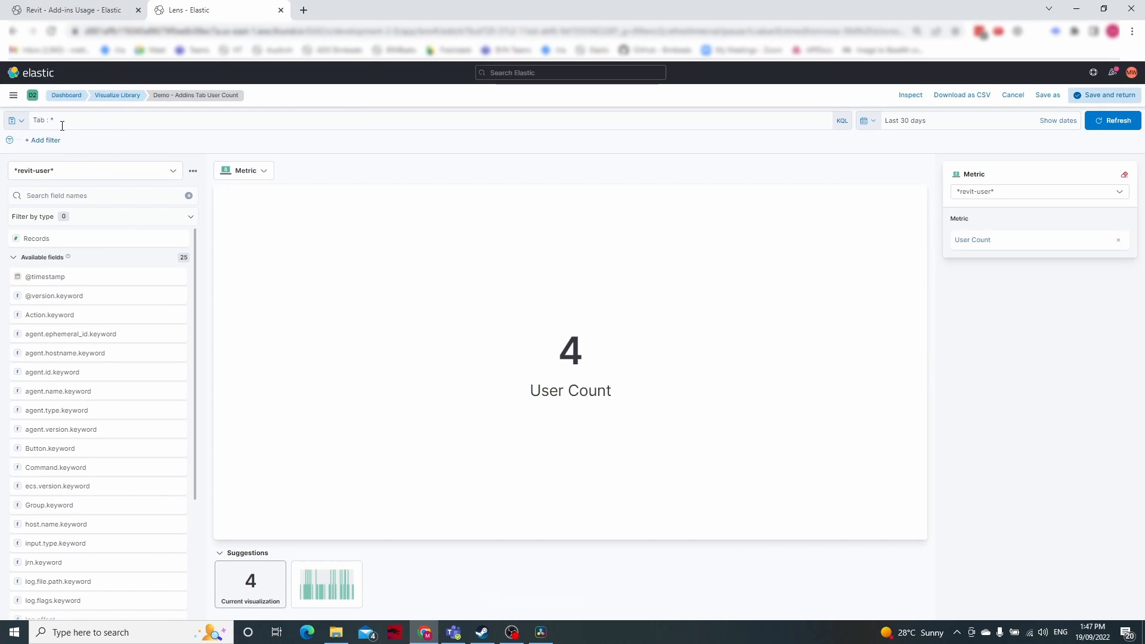
pyautogui.click(45, 140)
pyautogui.click(81, 204)
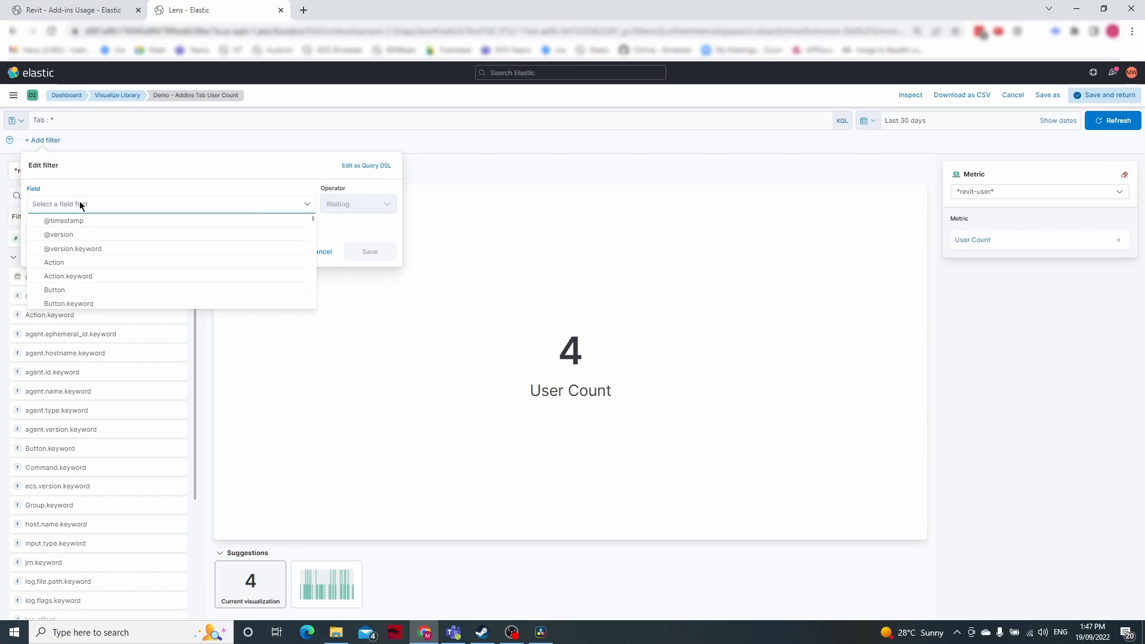
pyautogui.write('button')
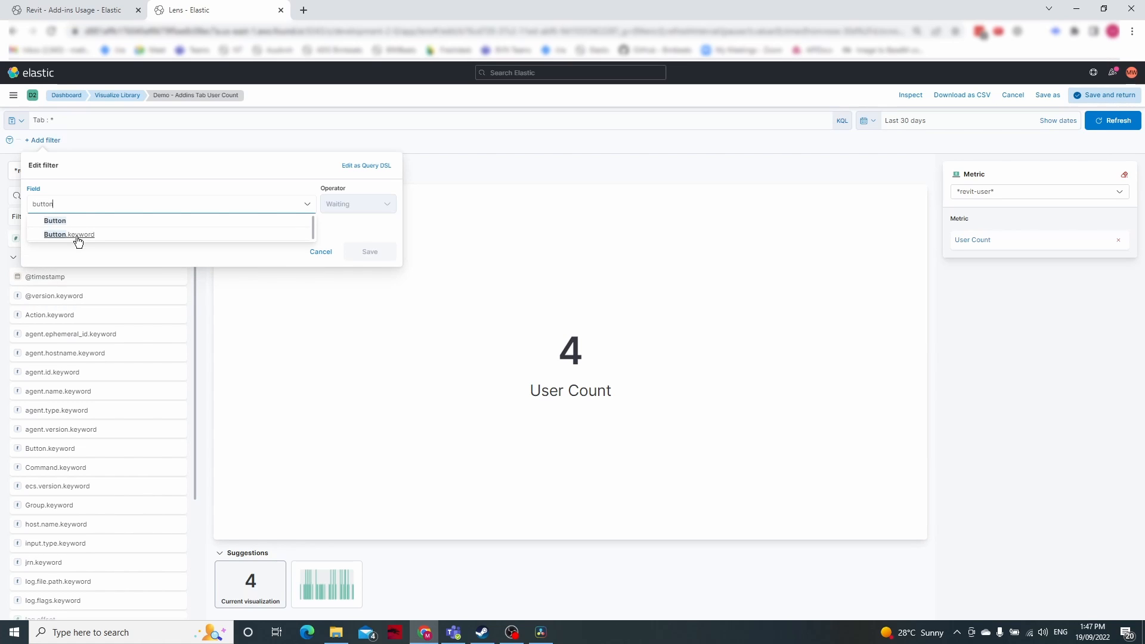
pyautogui.click(78, 236)
pyautogui.click(382, 206)
pyautogui.click(342, 282)
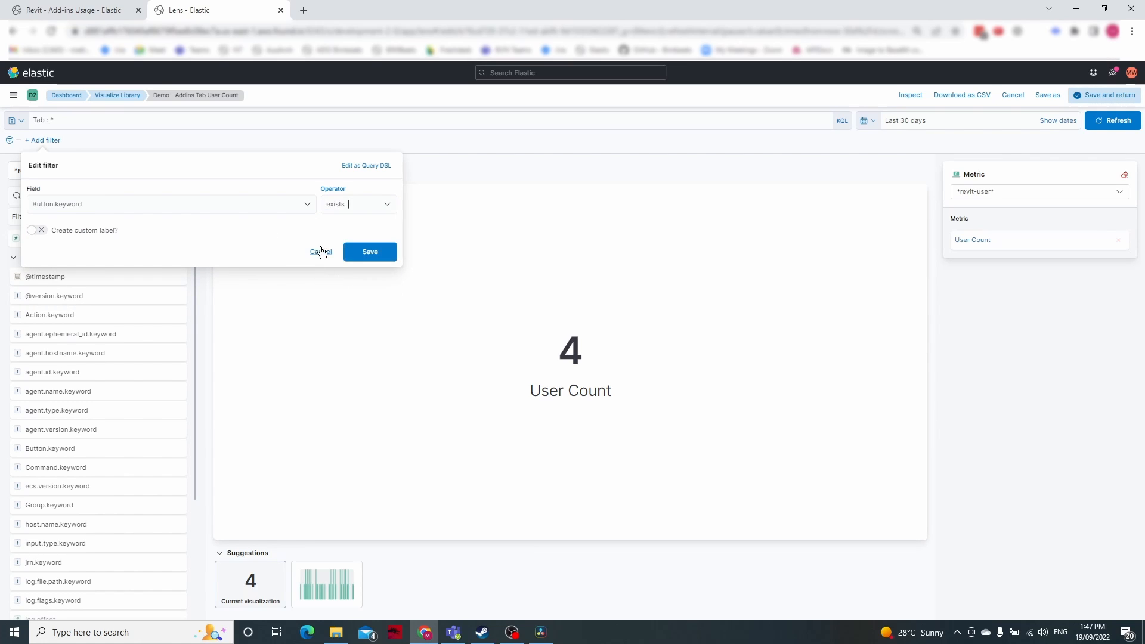
pyautogui.click(361, 257)
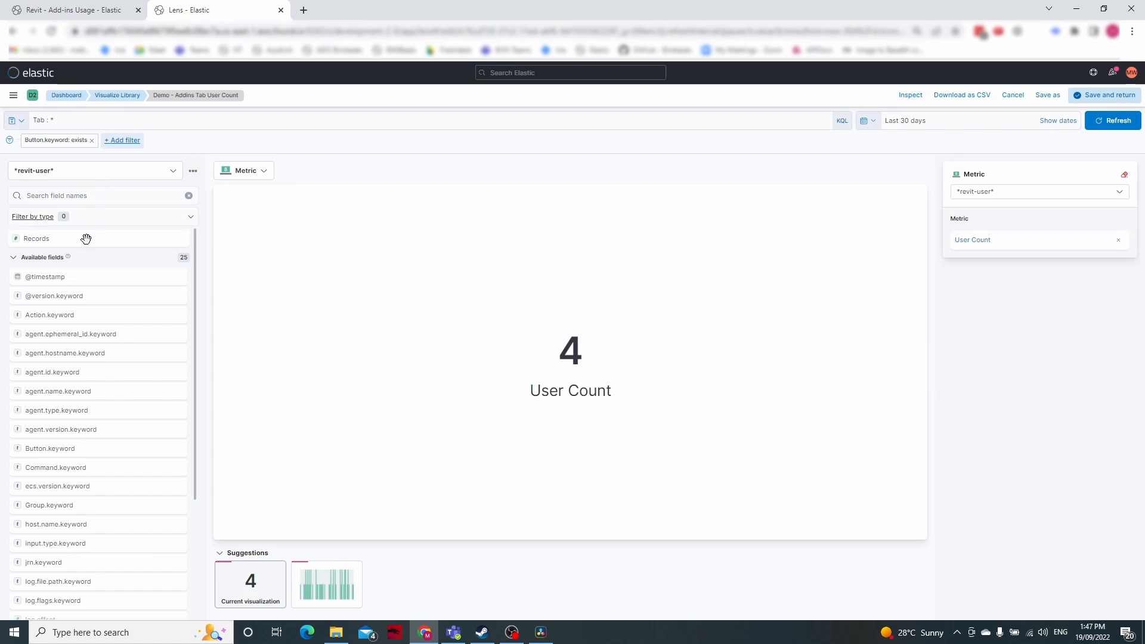
# Replace the user count metric with a count of Records and set its display name to "Count of Features"
pyautogui.moveTo(86, 239); pyautogui.dragTo(986, 250)
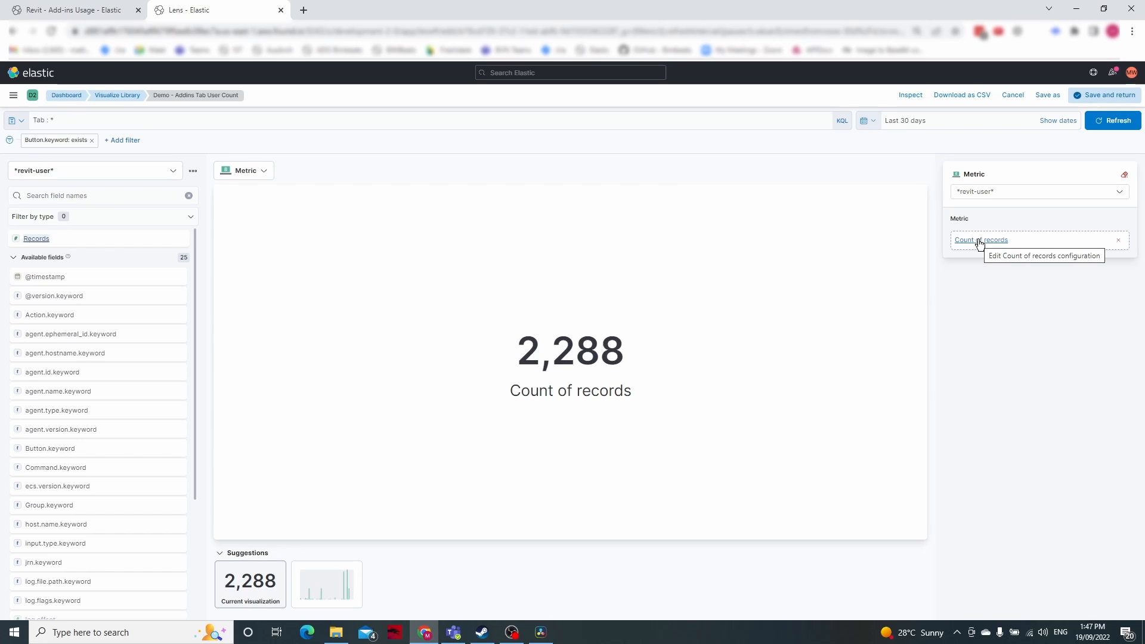
pyautogui.click(980, 241)
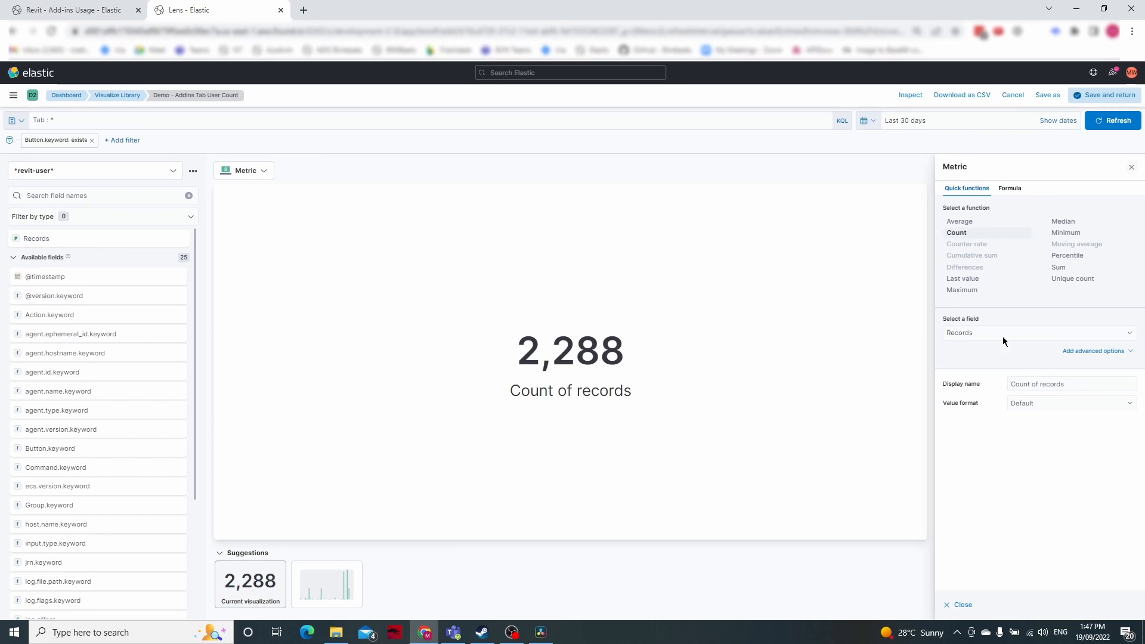
pyautogui.click(950, 389)
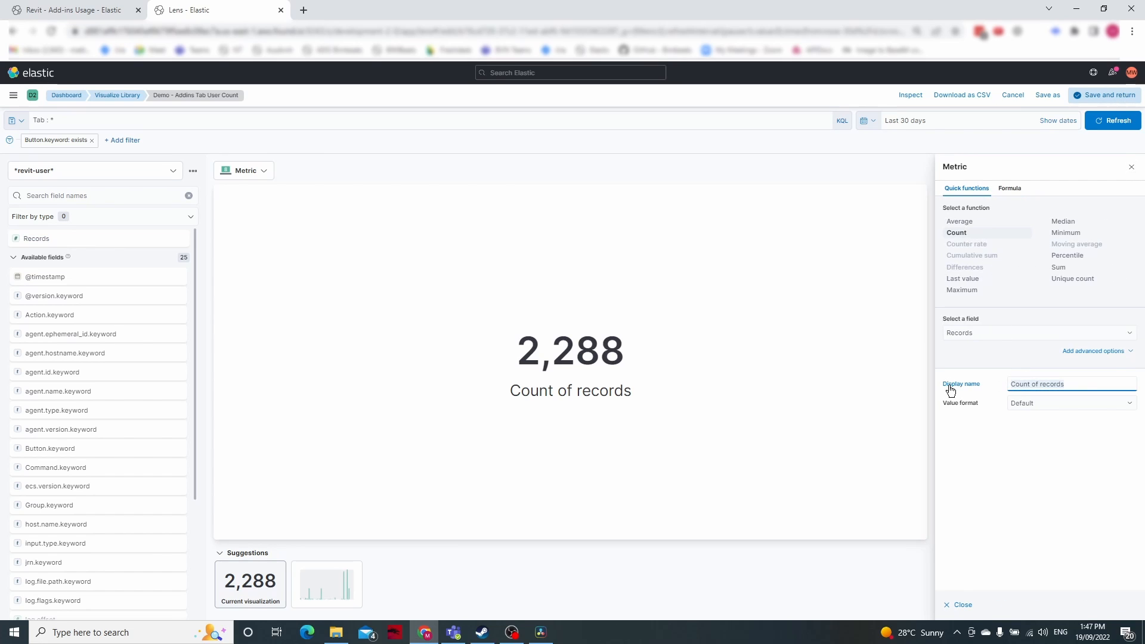
pyautogui.click(1048, 385)
pyautogui.moveTo(1042, 384); pyautogui.dragTo(1095, 395)
pyautogui.press('BackSpace')
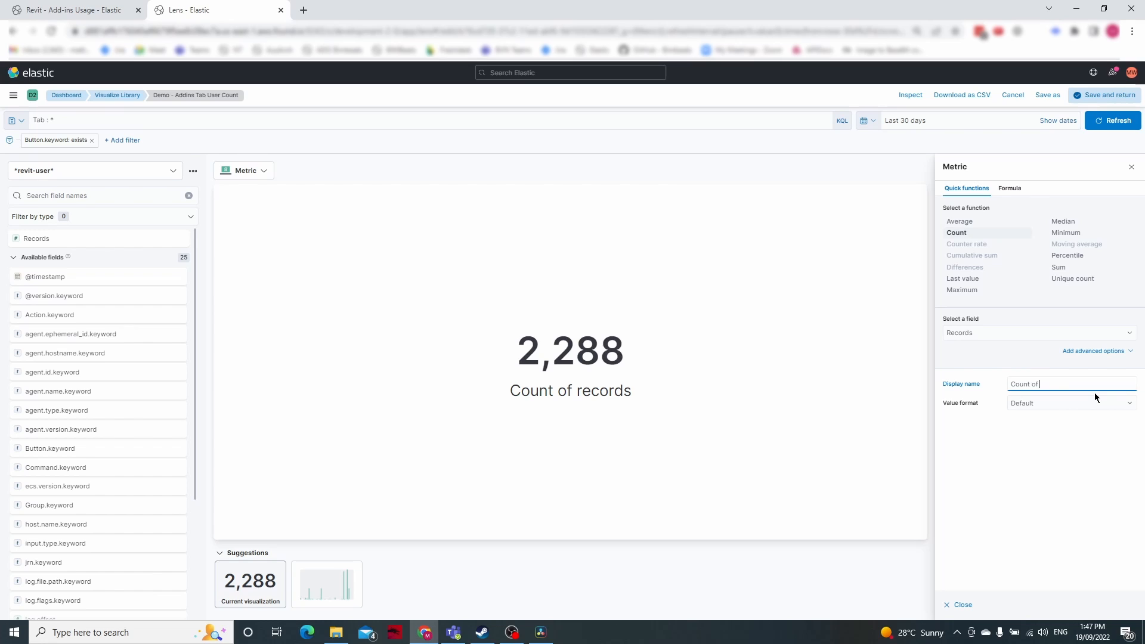
pyautogui.write('Features')
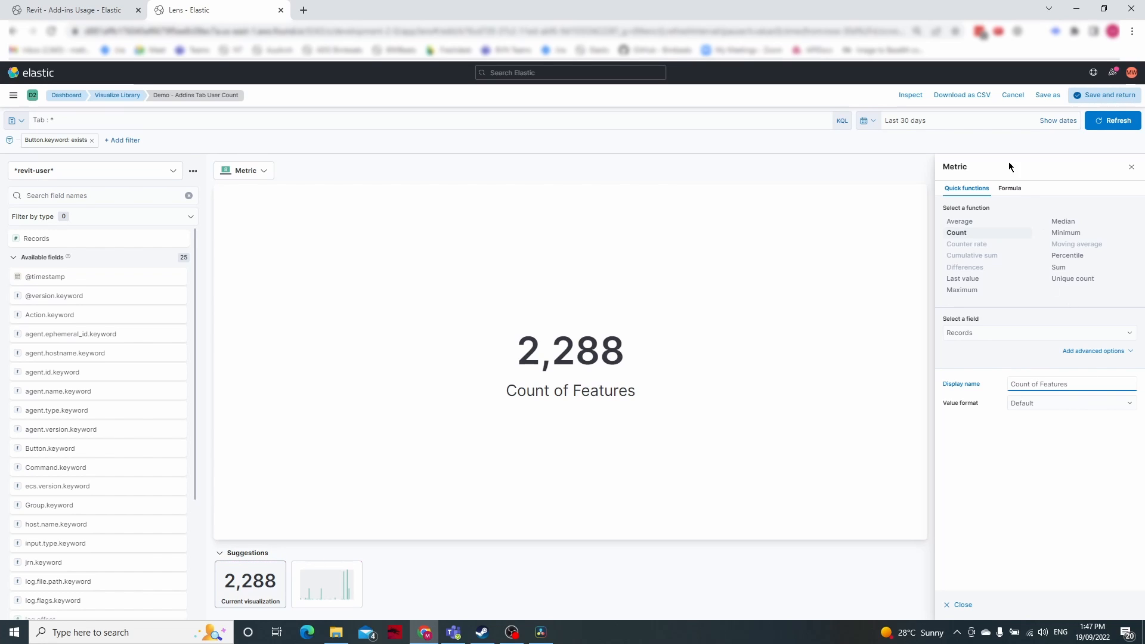
# Save the metric as a new visualization titled "Demo - Addins Feature use Count" and add it to the dashboard
pyautogui.click(1049, 96)
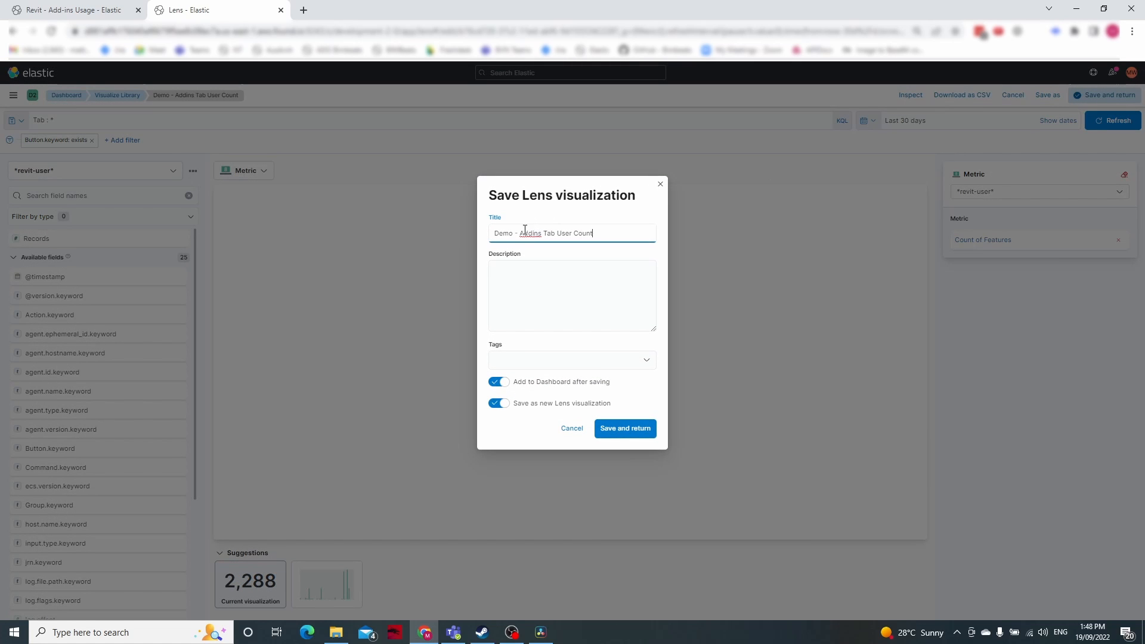
pyautogui.doubleClick(571, 234)
pyautogui.write('Feature use')
pyautogui.click(606, 428)
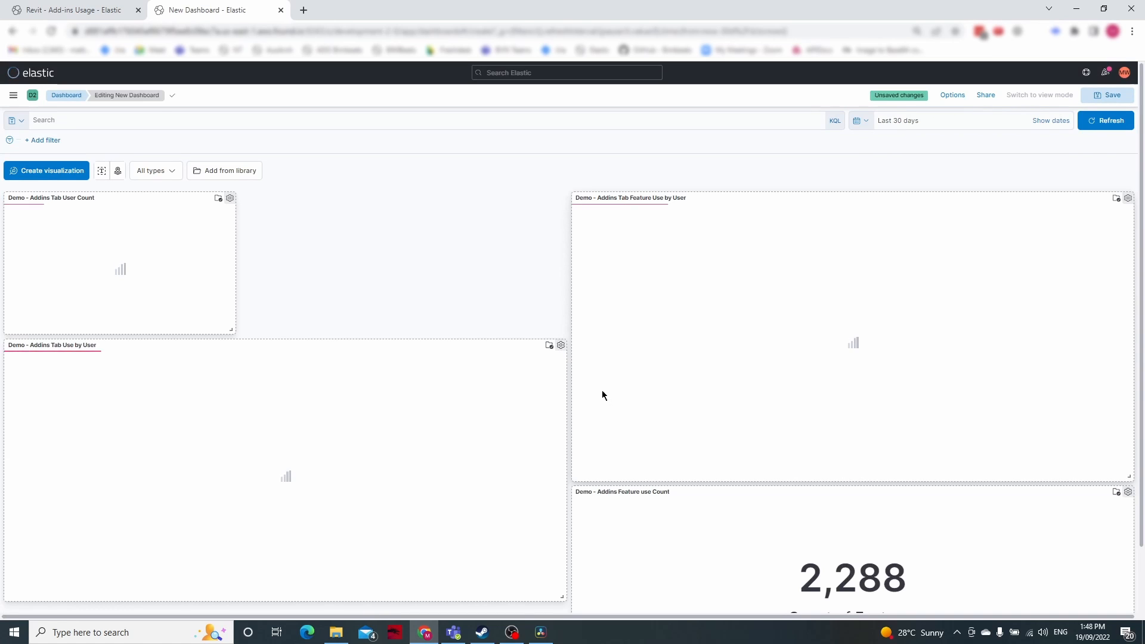
# Shrink the feature count and user count panels and arrange them side by side above the tab use chart
pyautogui.scroll(-2, 1099, 599)
pyautogui.moveTo(1131, 604); pyautogui.dragTo(867, 571)
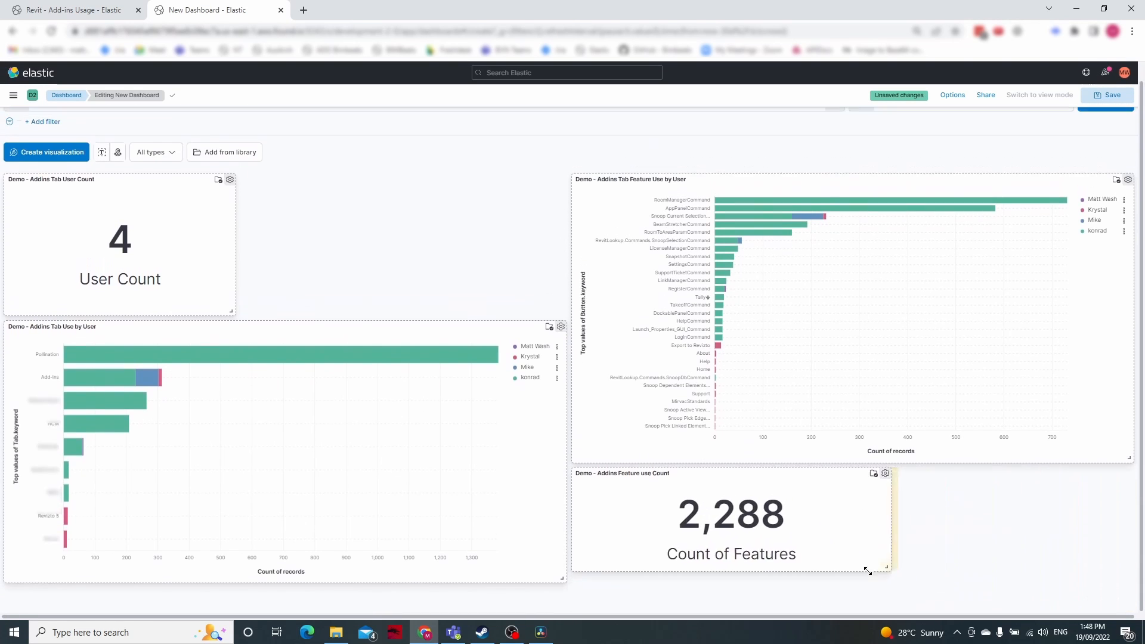
pyautogui.moveTo(616, 491); pyautogui.dragTo(353, 190)
pyautogui.moveTo(235, 327); pyautogui.dragTo(162, 305)
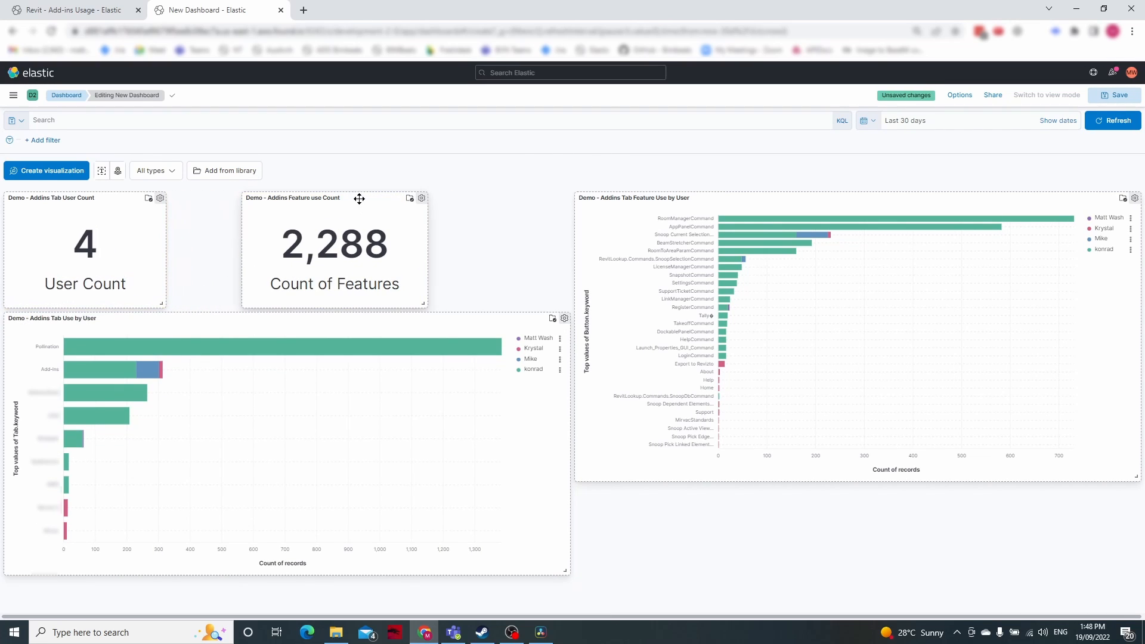
pyautogui.moveTo(359, 198); pyautogui.dragTo(287, 199)
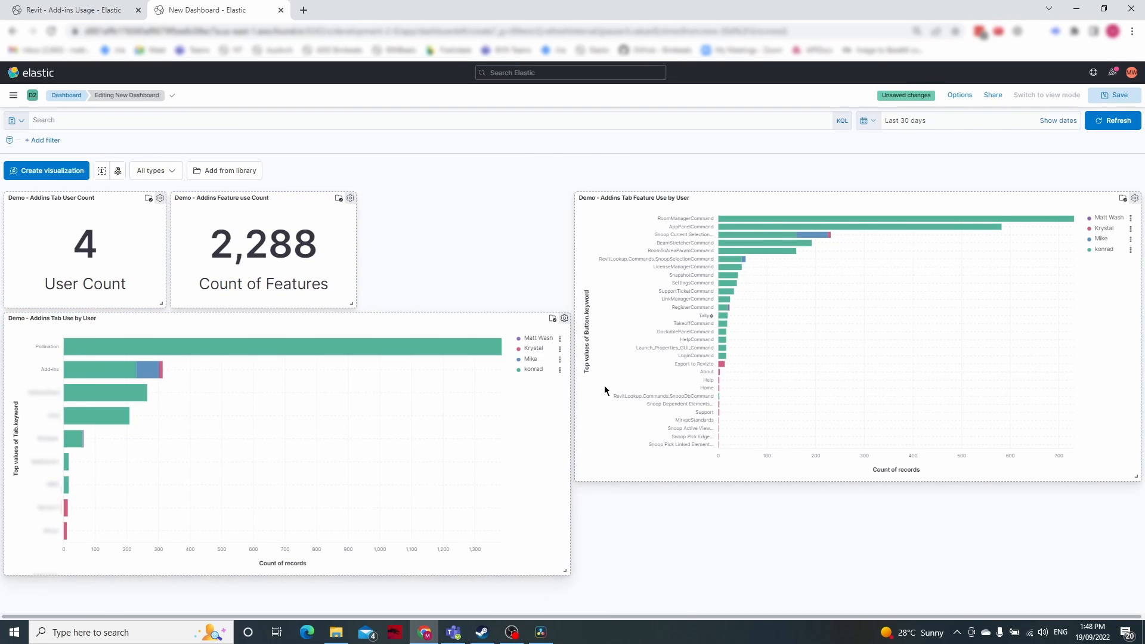
pyautogui.moveTo(352, 304); pyautogui.dragTo(303, 304)
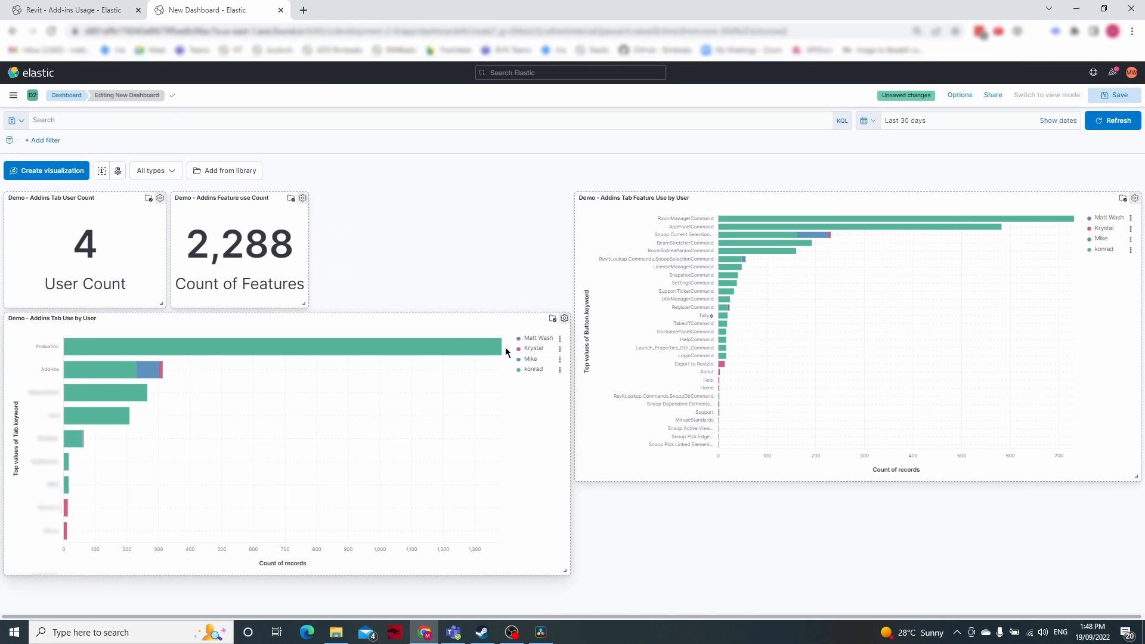
# Filter the dashboard by Tab.keyword: Pollination from the tab use chart, leaving out the user name filter
pyautogui.click(230, 354)
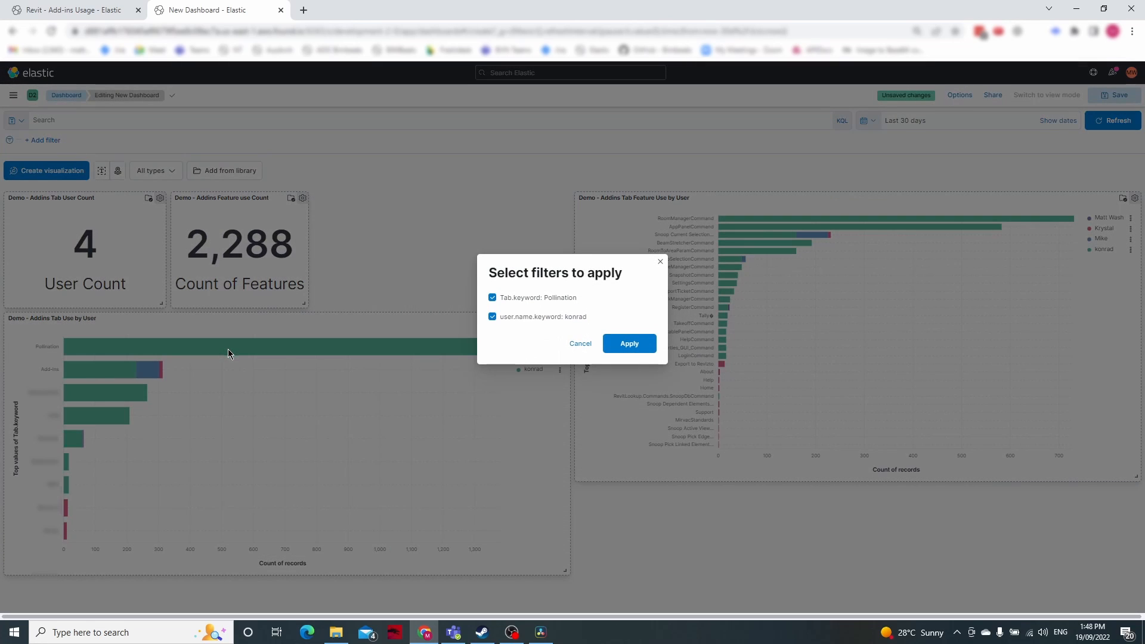
pyautogui.click(492, 317)
pyautogui.click(628, 343)
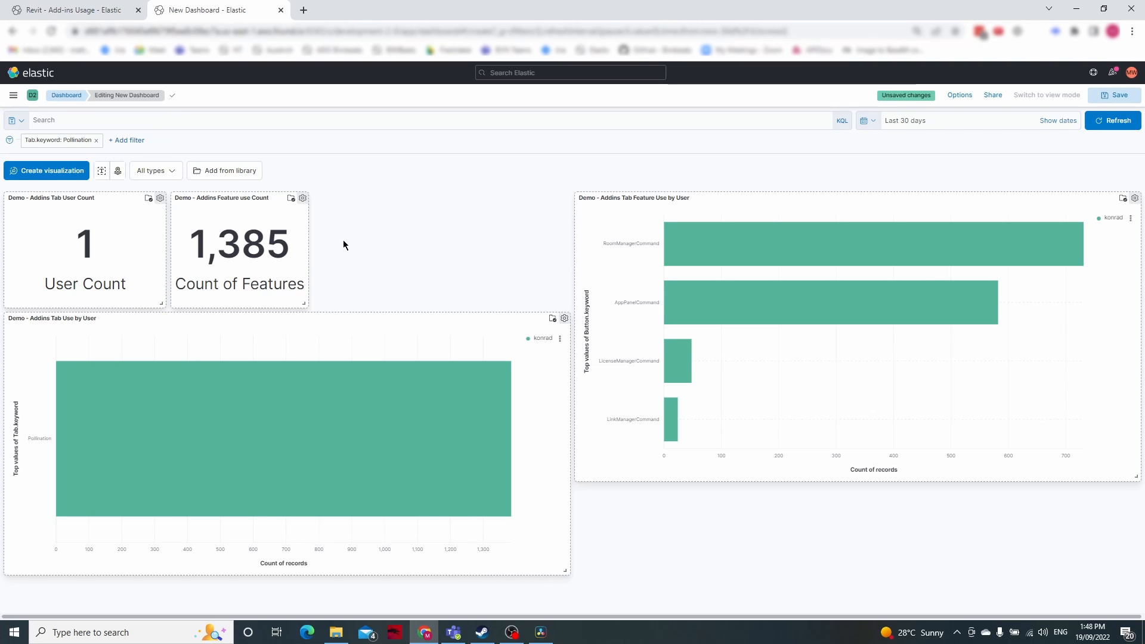
# Remove the Pollination tab filter from the dashboard and change the tab use by user chart to a Line visualization in Lens
pyautogui.click(96, 140)
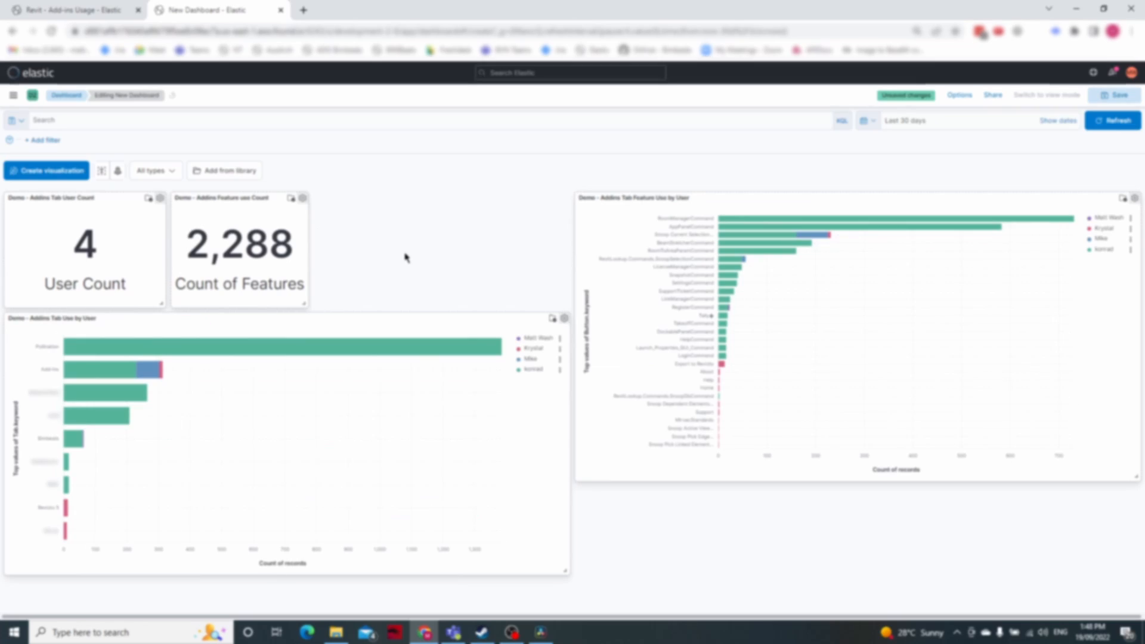
pyautogui.click(564, 318)
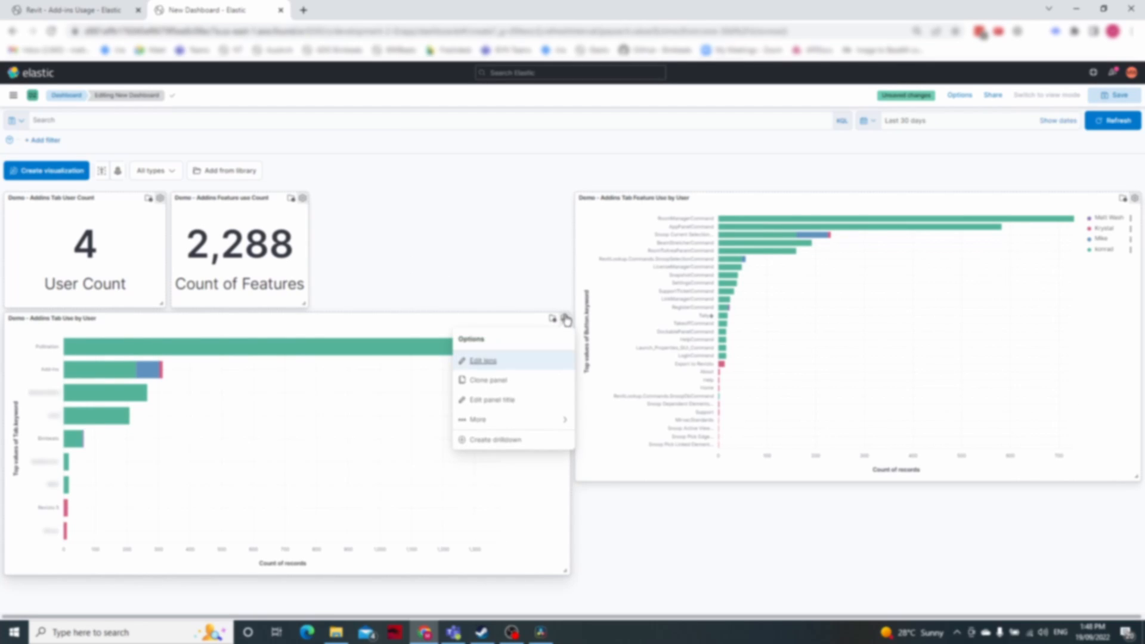
pyautogui.click(481, 361)
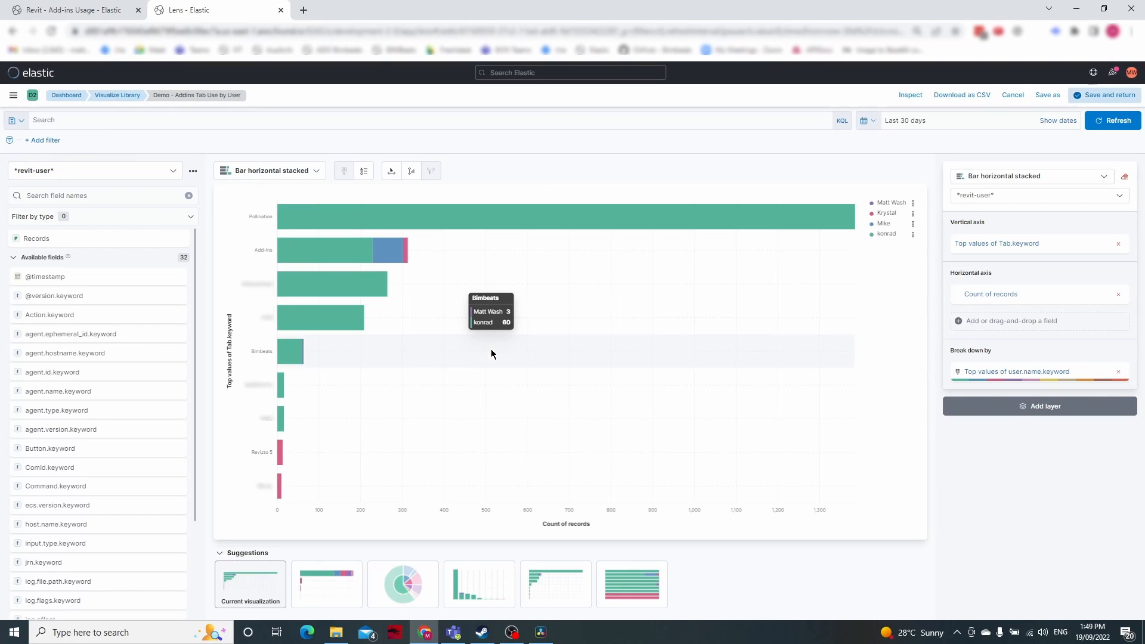
pyautogui.click(315, 182)
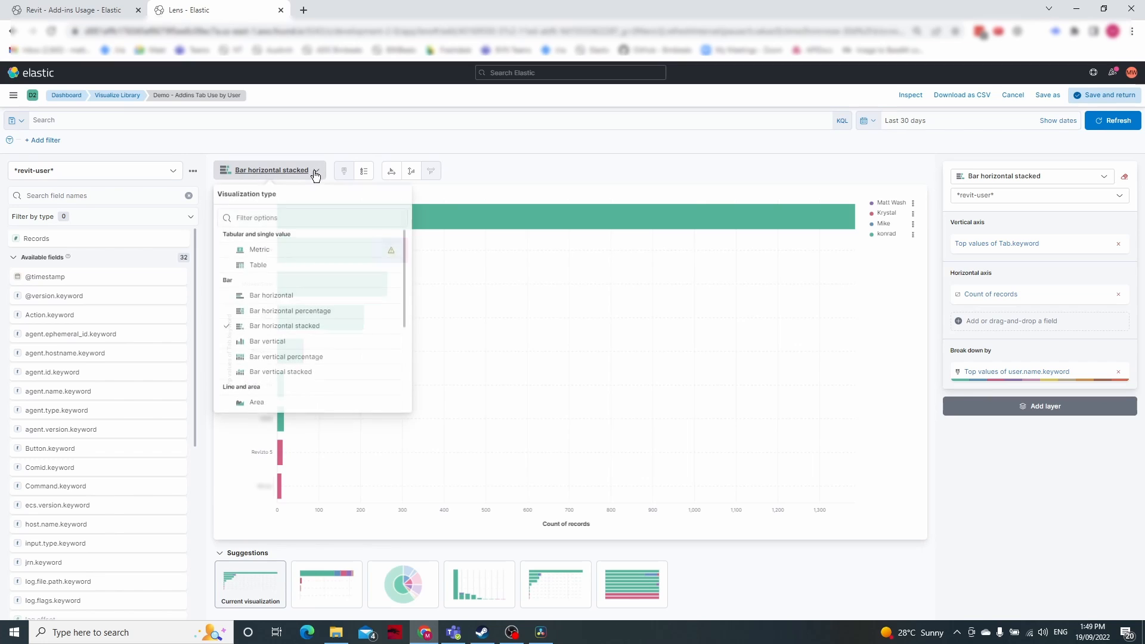
pyautogui.scroll(-3, 317, 274)
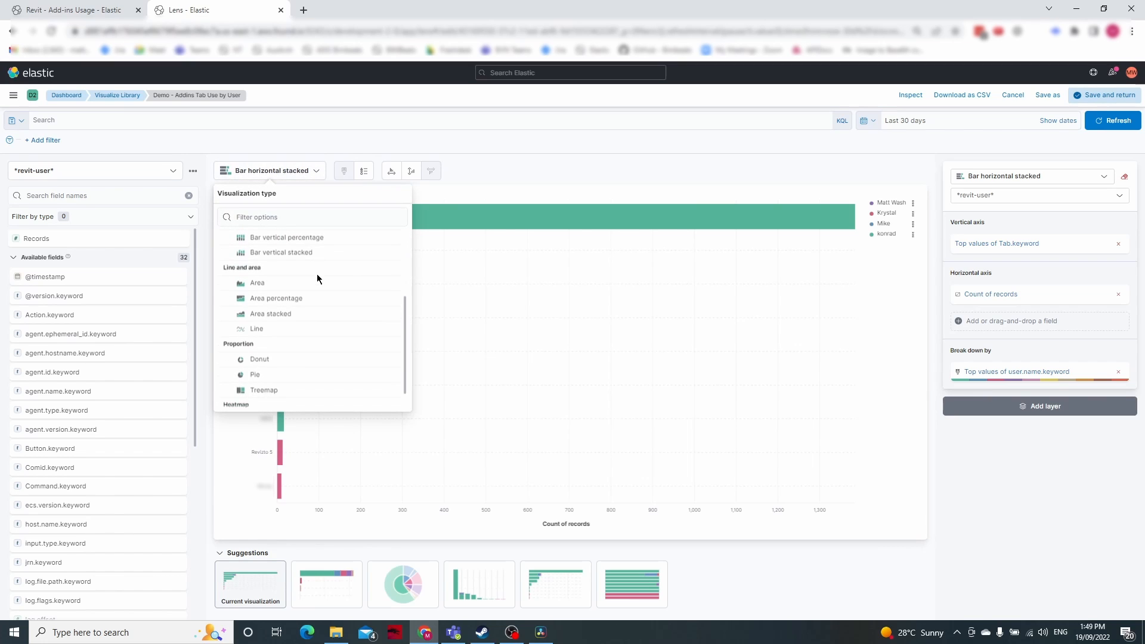
pyautogui.click(239, 330)
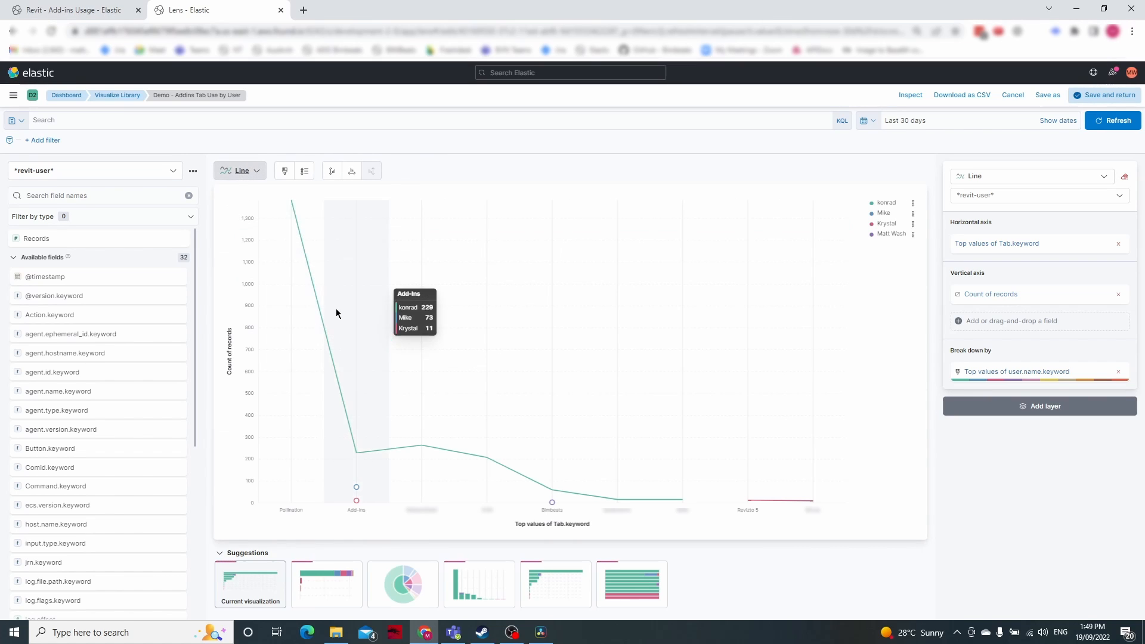
pyautogui.click(60, 196)
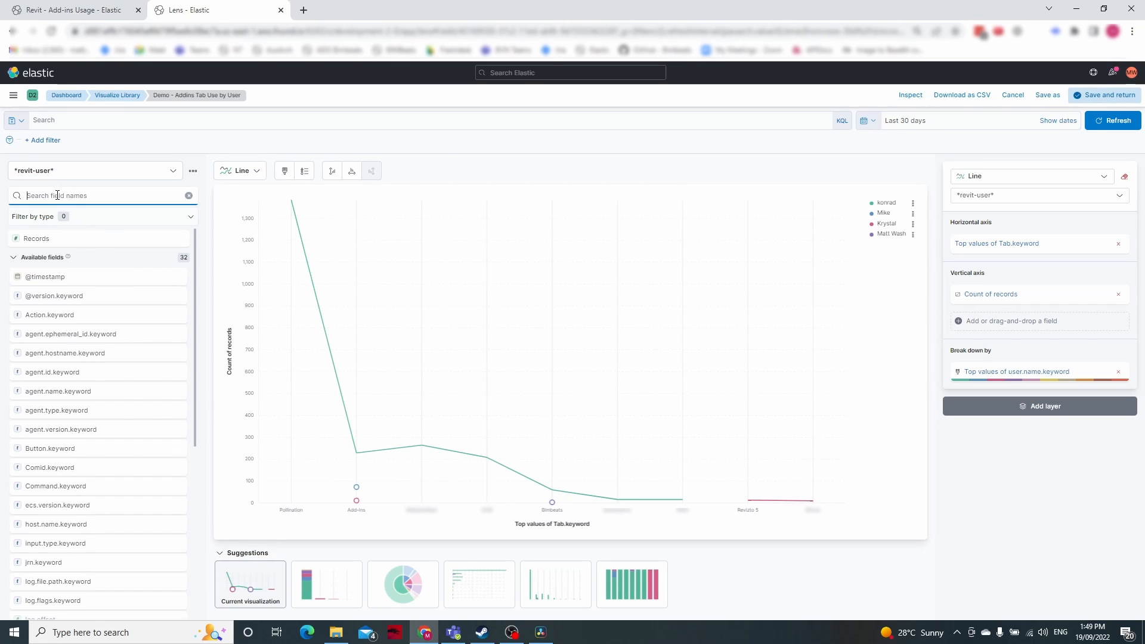
pyautogui.write('time')
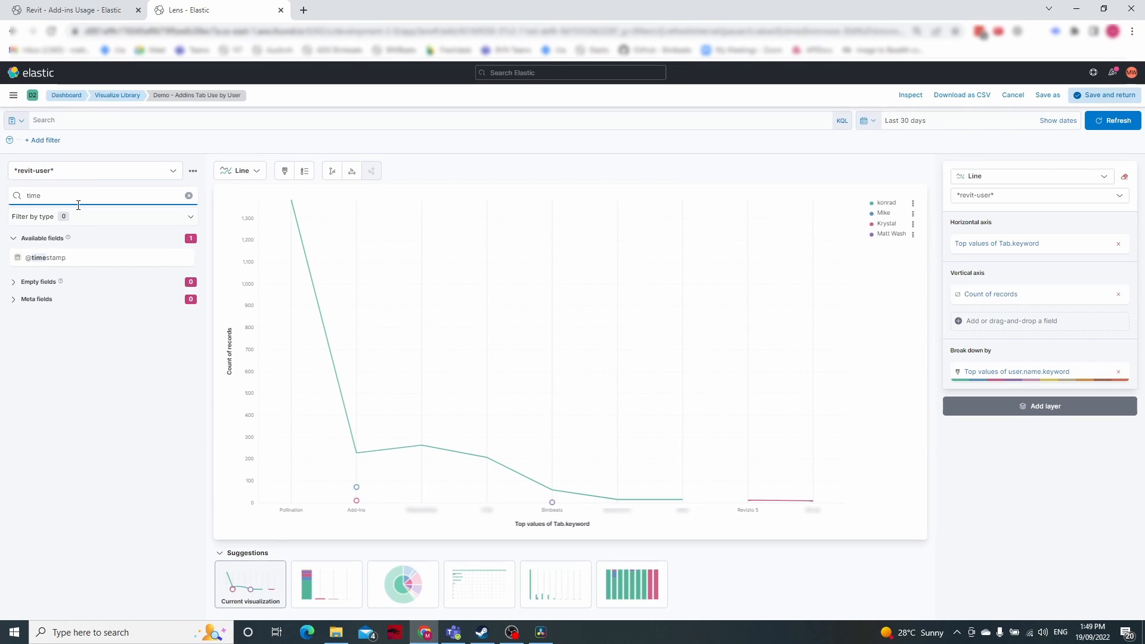
pyautogui.moveTo(45, 259); pyautogui.dragTo(988, 253)
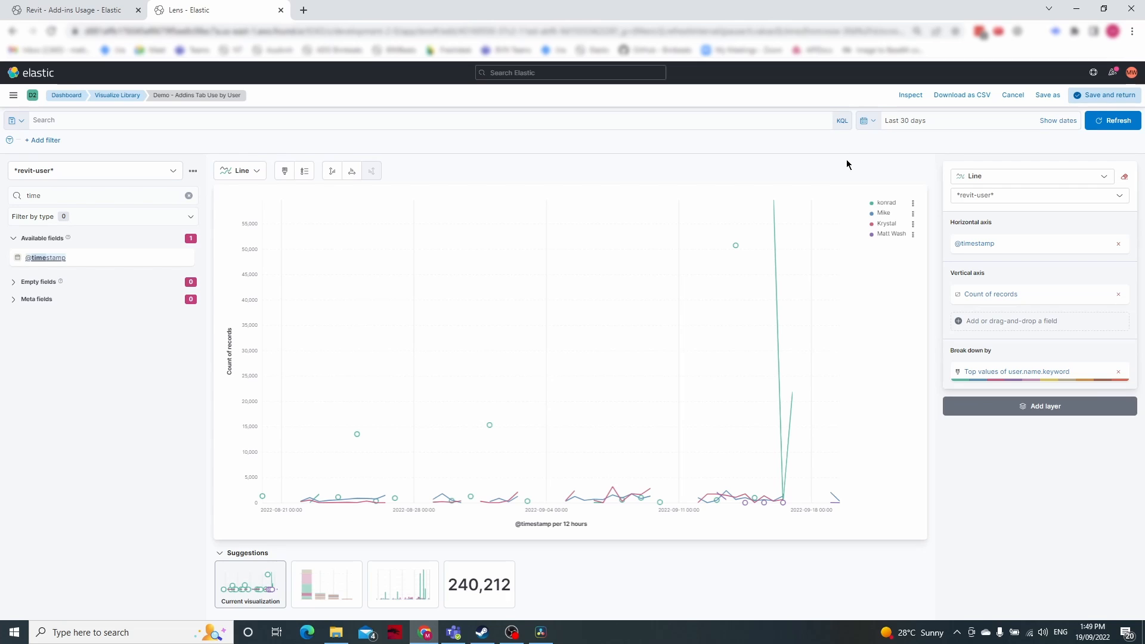
# Apply the KQL query "Tab : *" to limit the line chart to records that have a Tab value
pyautogui.click(63, 121)
pyautogui.write('tab')
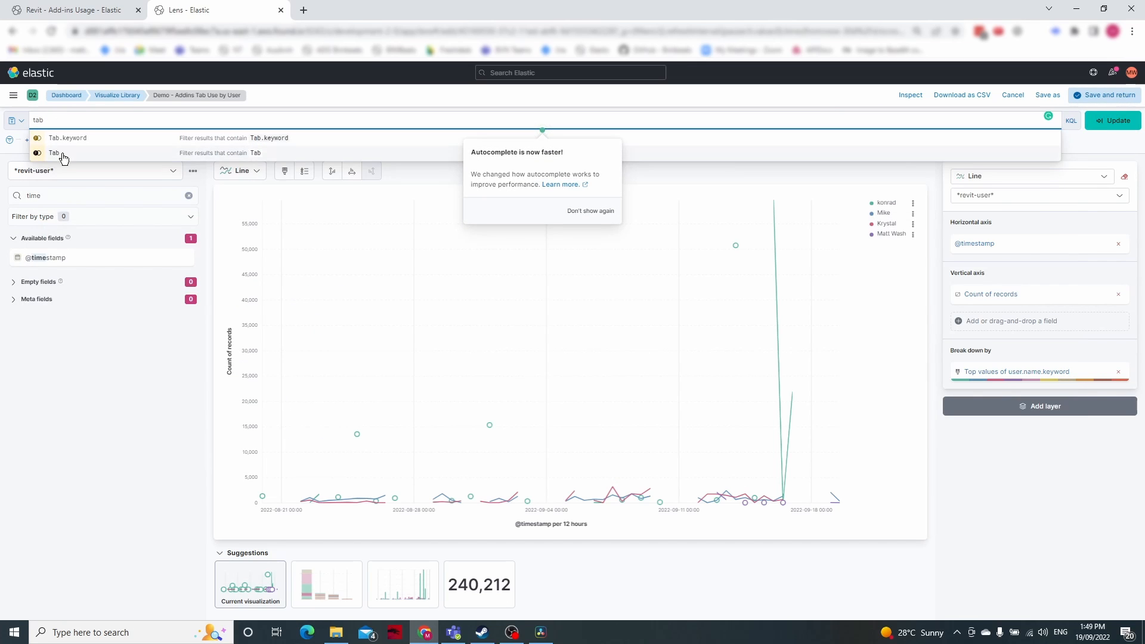
pyautogui.click(64, 156)
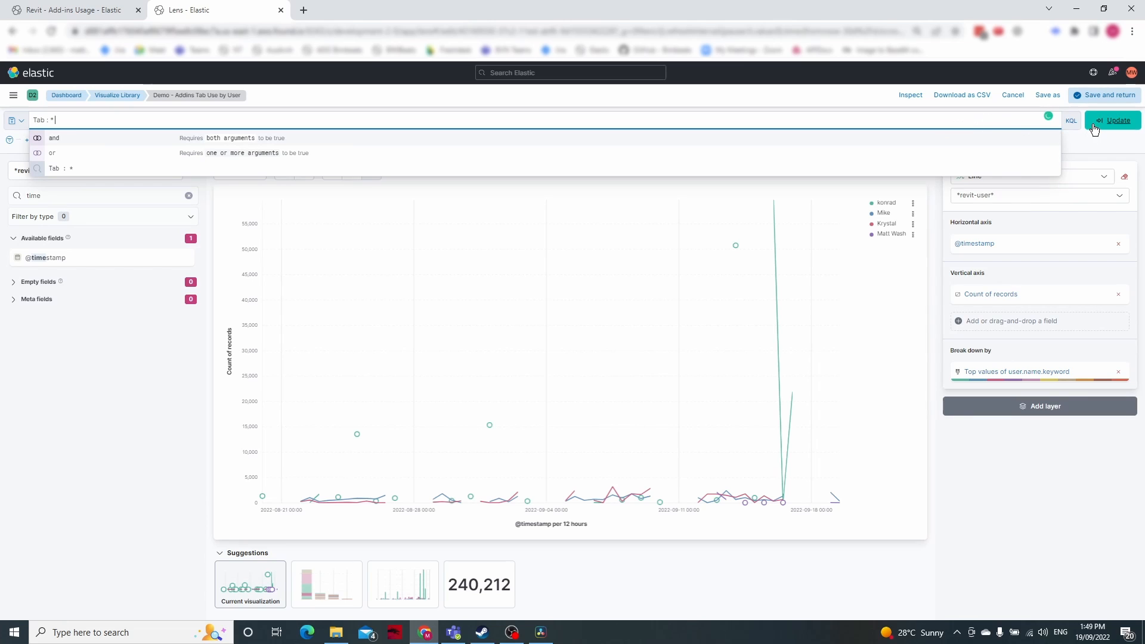
pyautogui.click(1113, 122)
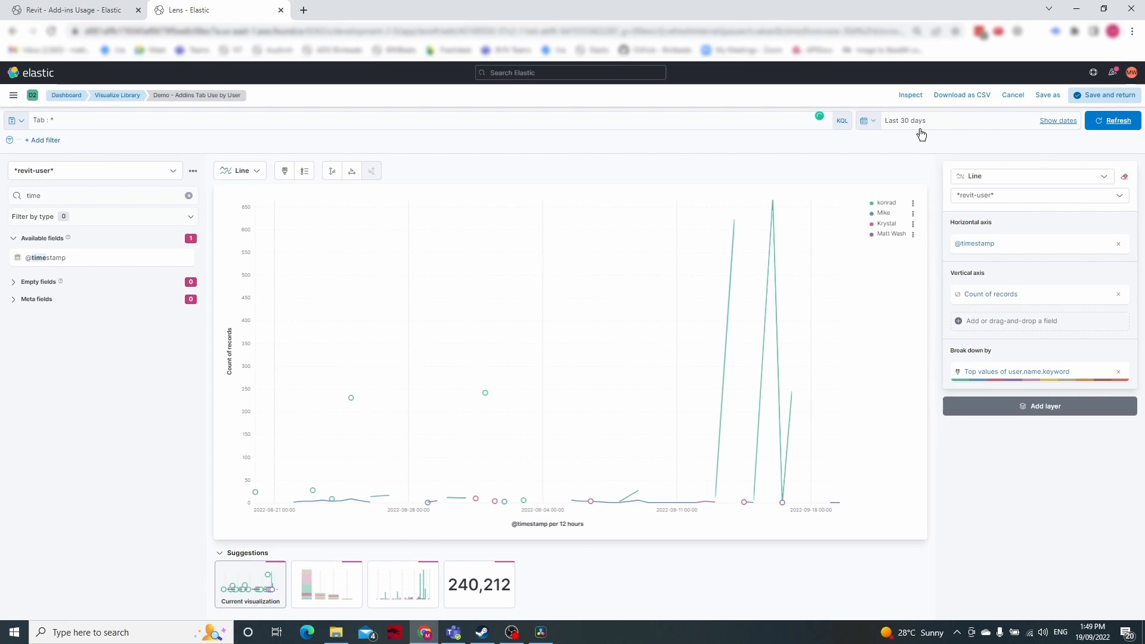
# Save the line chart as a new visualization titled "Demo - Addins Tab Use by User over Time" and add it to the dashboard
pyautogui.click(1048, 96)
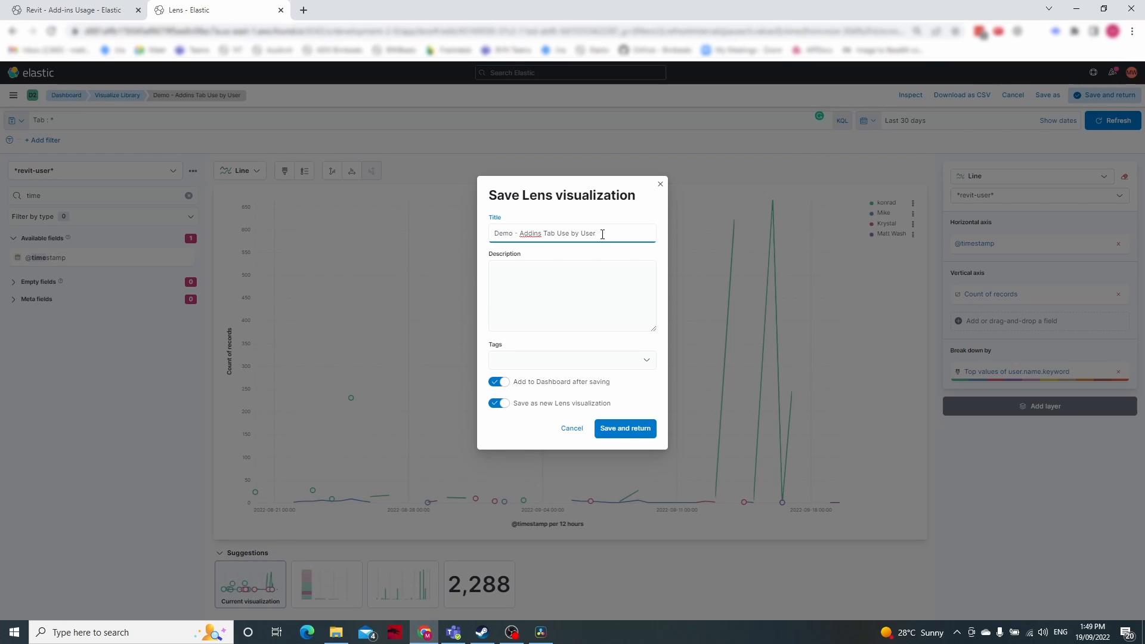
pyautogui.write('over Time')
pyautogui.click(617, 428)
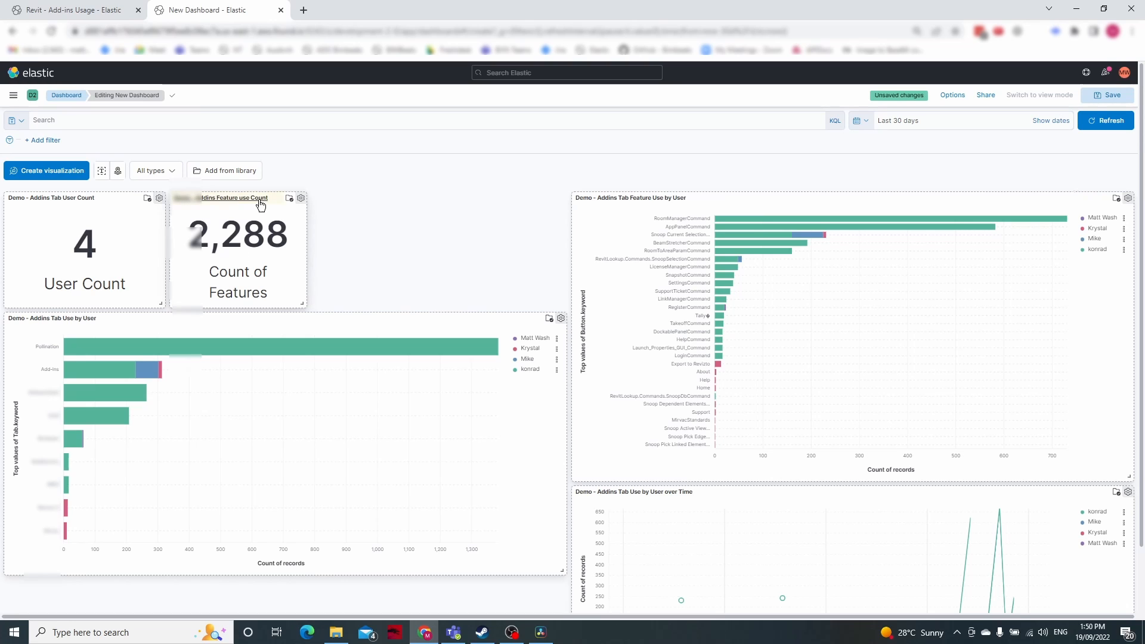
# Stack the two count panels beside the resized tab use chart and stretch the over Time chart across the full dashboard width beneath
pyautogui.moveTo(263, 203); pyautogui.dragTo(138, 301)
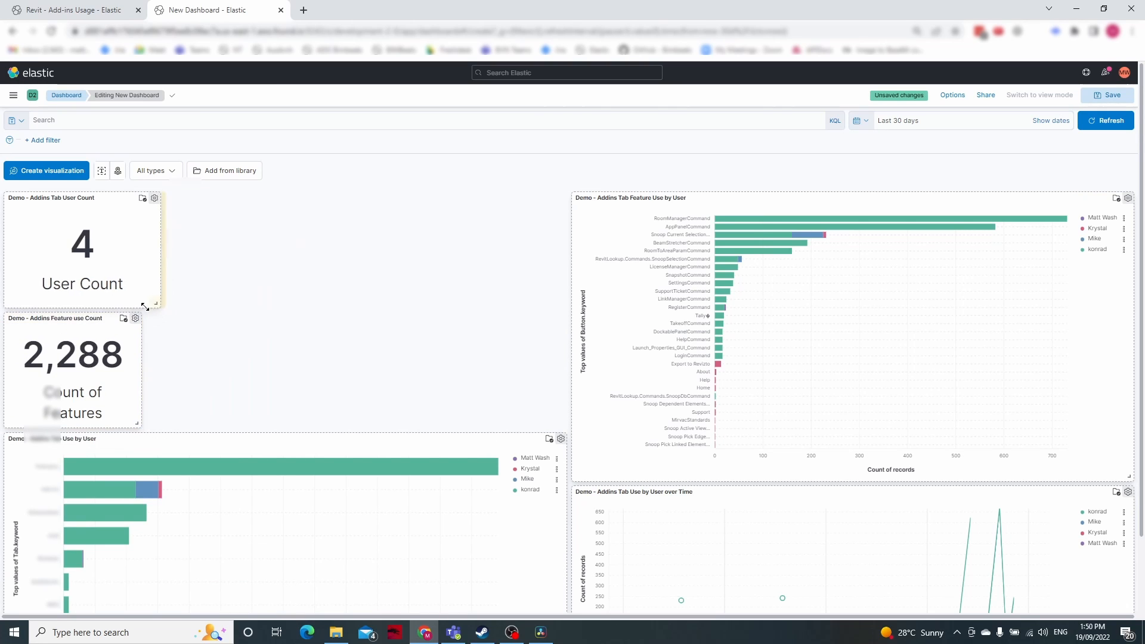
pyautogui.scroll(-2, 388, 447)
pyautogui.moveTo(564, 608); pyautogui.dragTo(423, 572)
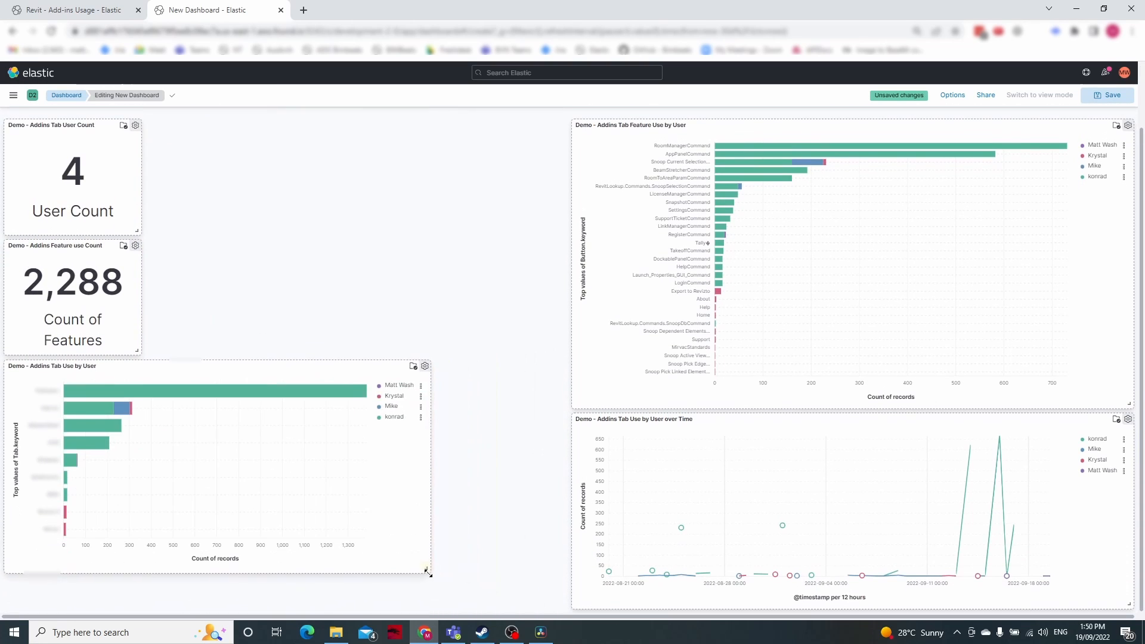
pyautogui.moveTo(347, 222); pyautogui.dragTo(379, 128)
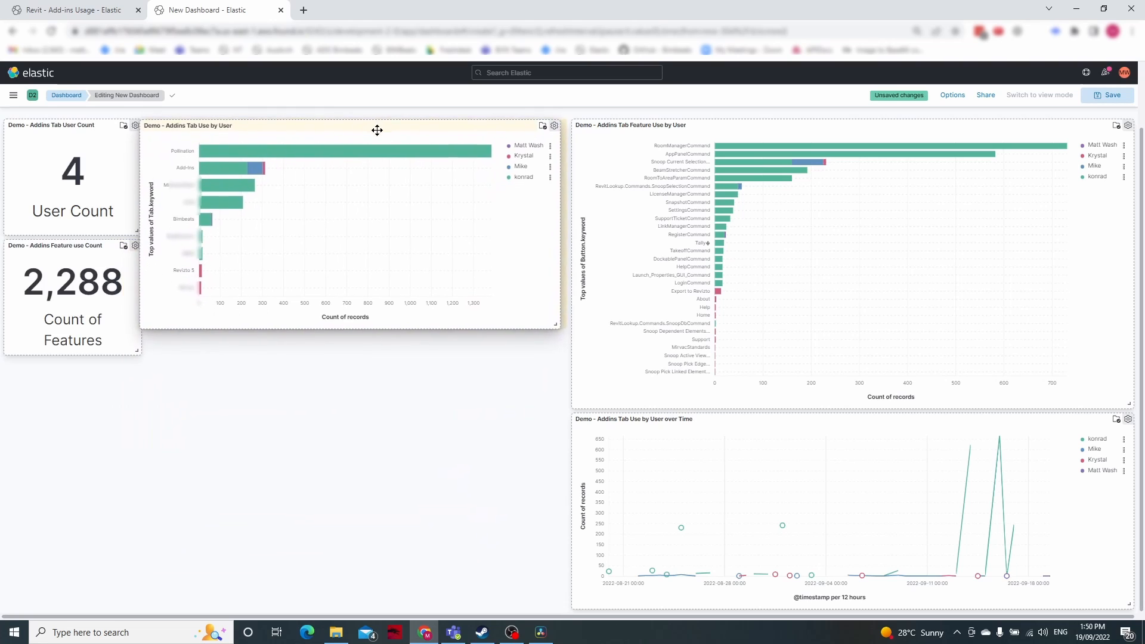
pyautogui.moveTo(531, 324); pyautogui.dragTo(565, 402)
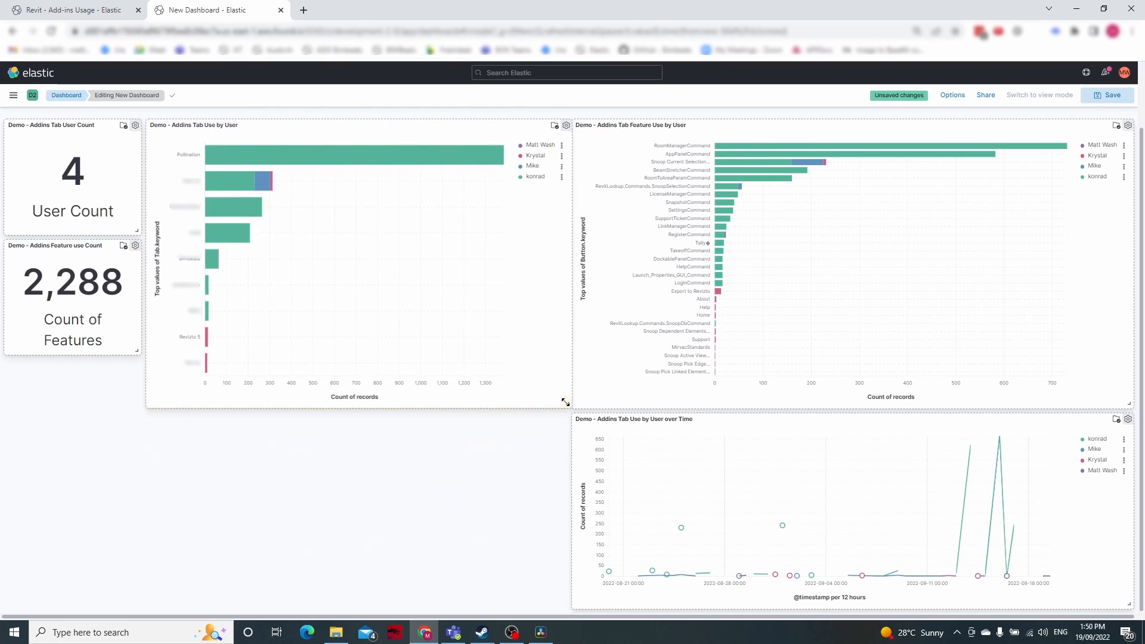
pyautogui.moveTo(136, 350); pyautogui.dragTo(139, 405)
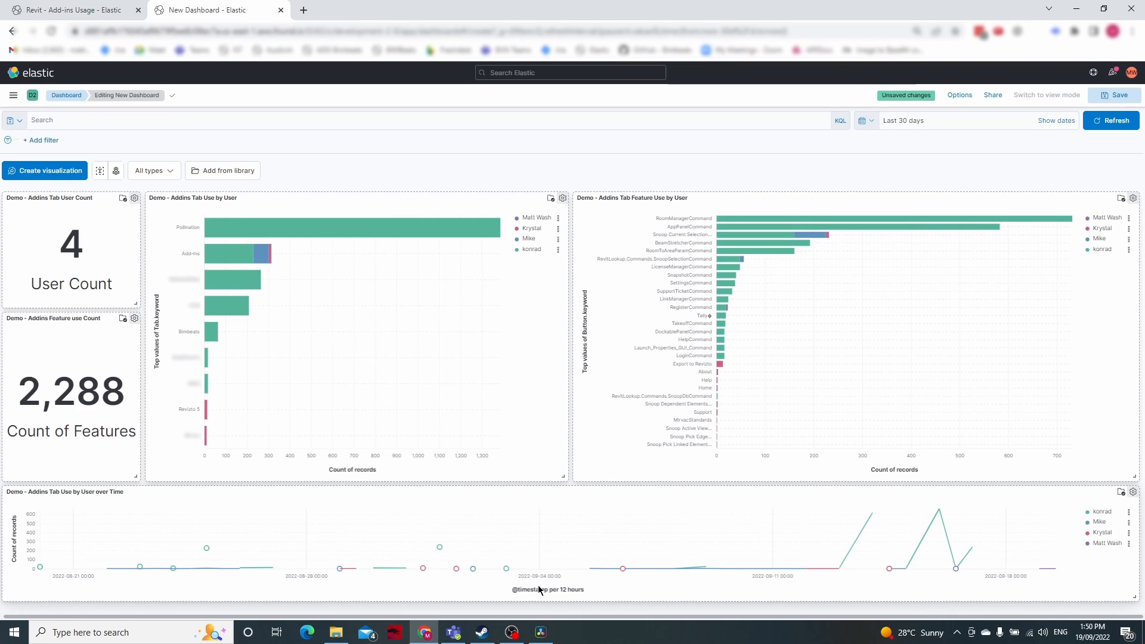
pyautogui.click(1134, 492)
pyautogui.click(1050, 467)
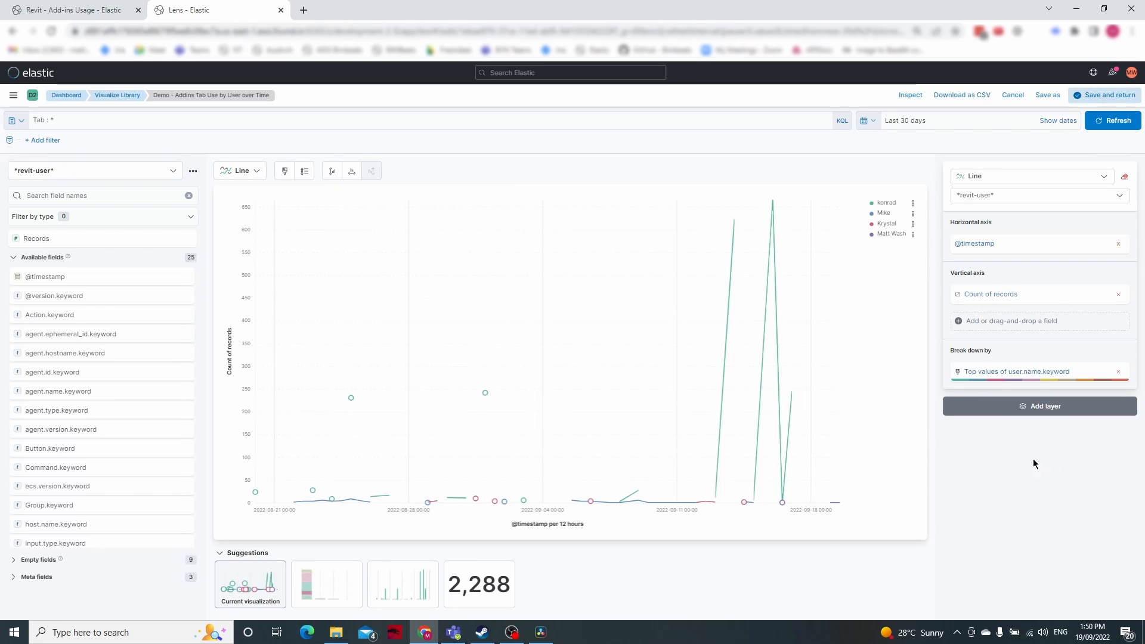
pyautogui.click(976, 246)
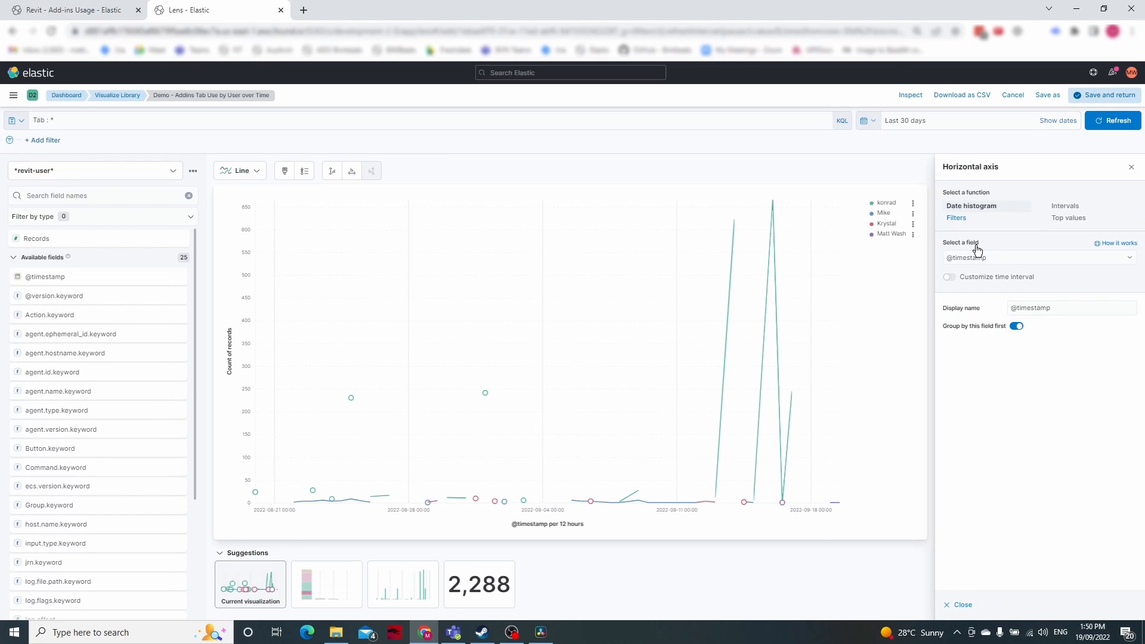
pyautogui.click(949, 280)
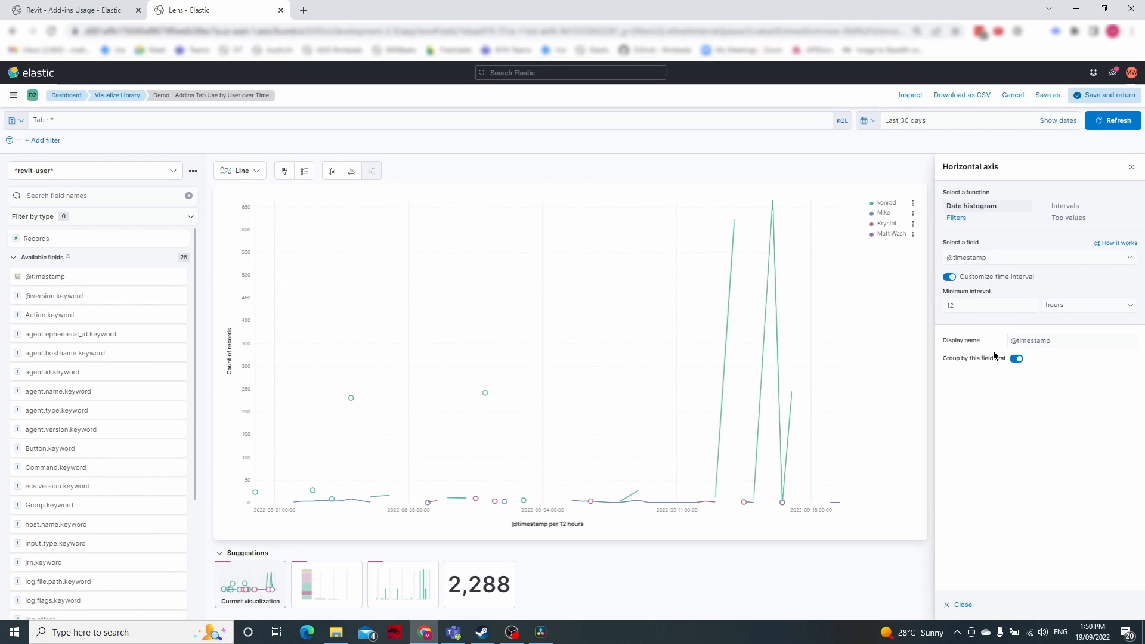
pyautogui.click(1058, 305)
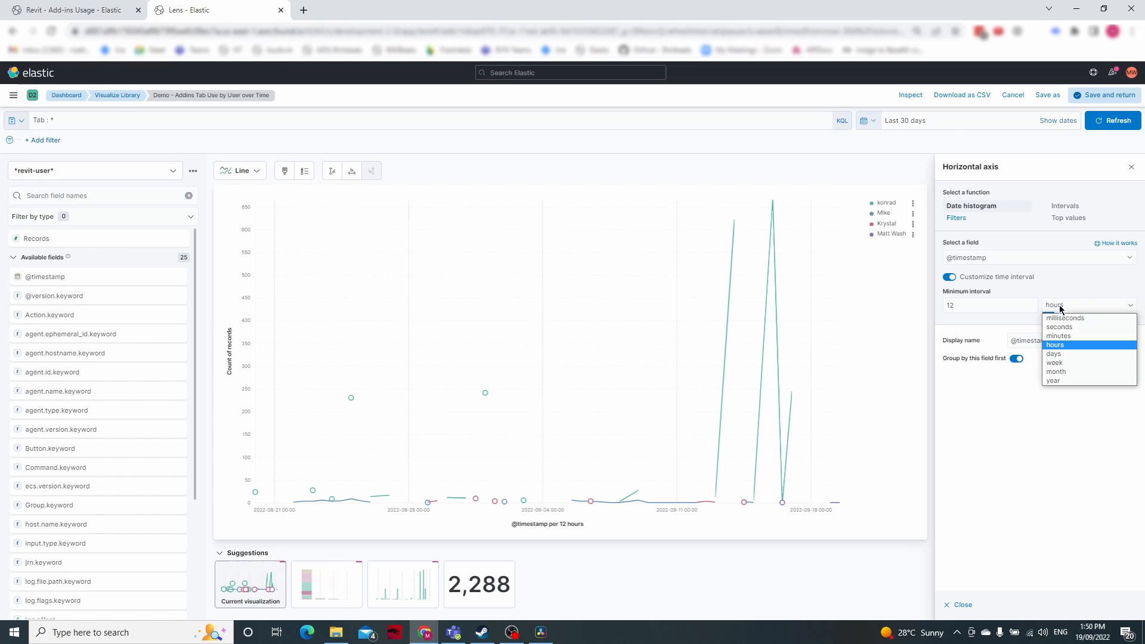
pyautogui.click(1084, 365)
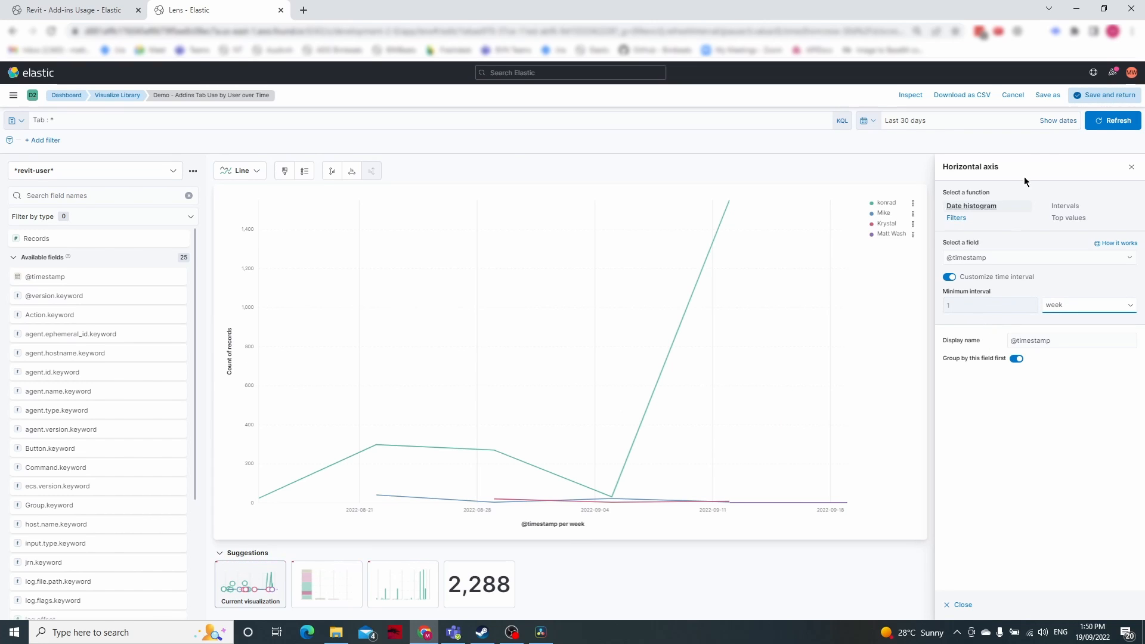
pyautogui.click(1098, 96)
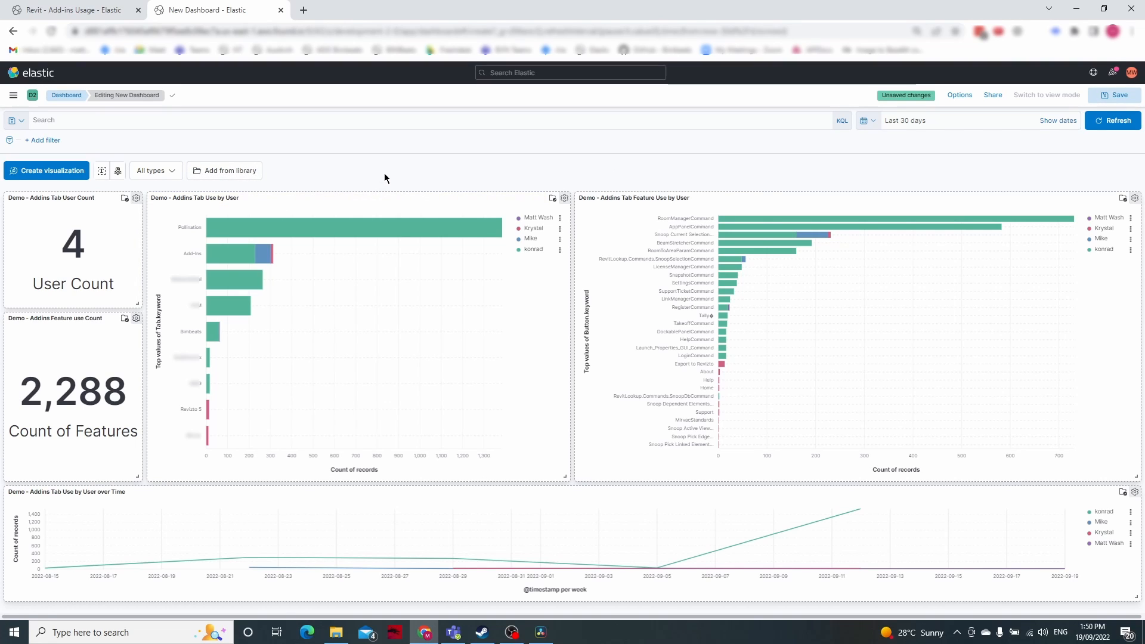
# Filter the dashboard by Tab.keyword: Bimbeats from the tab use chart, leaving out the user name filter
pyautogui.click(209, 335)
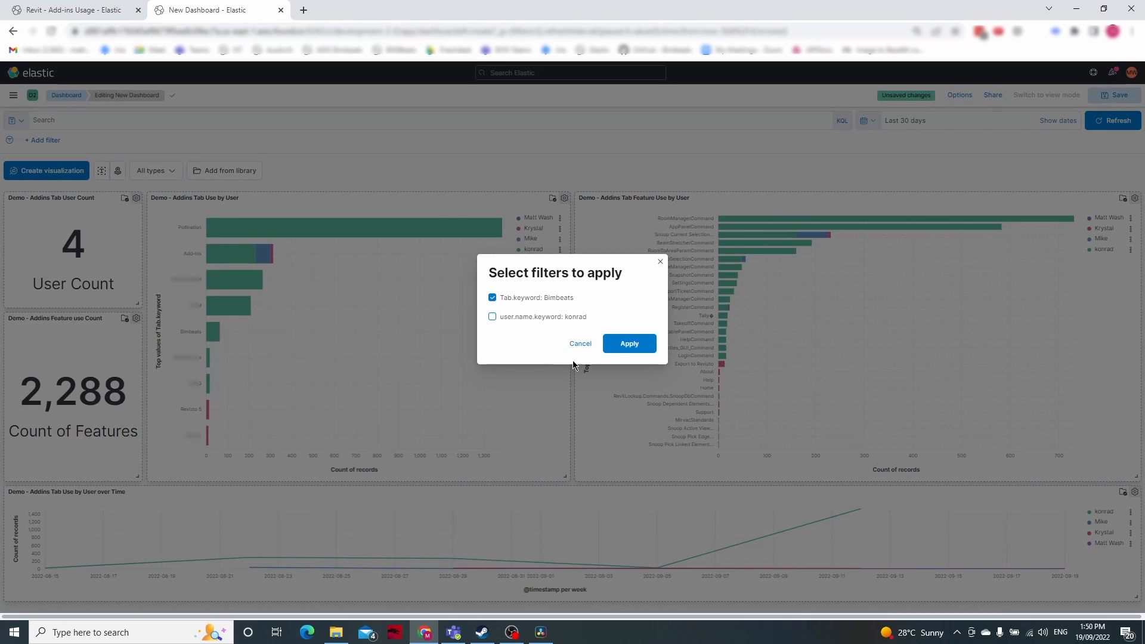
pyautogui.click(635, 349)
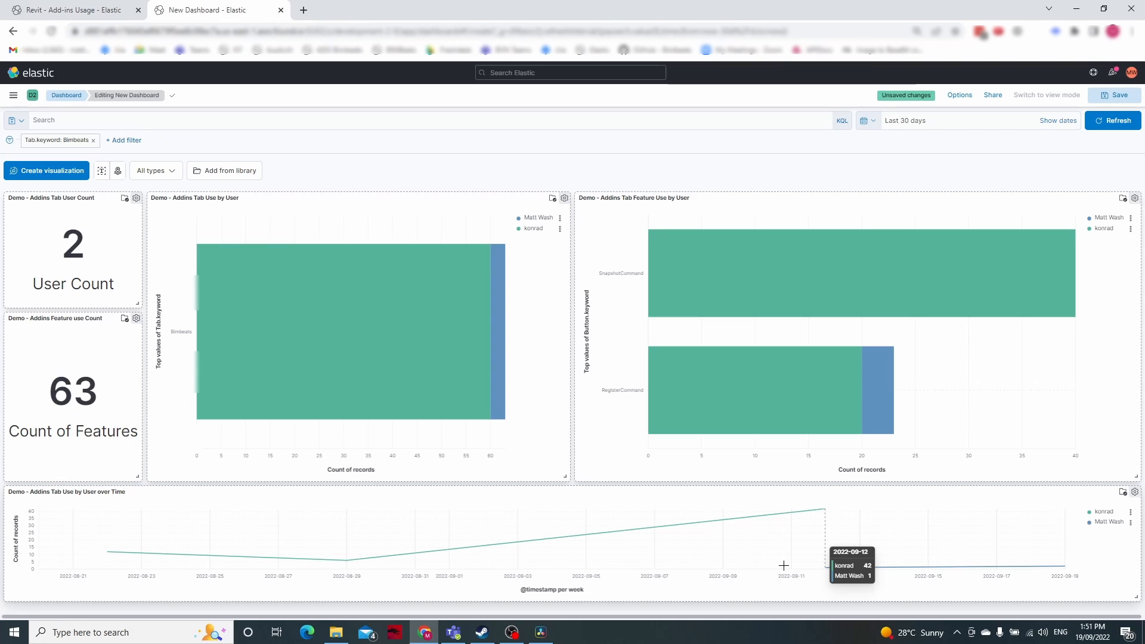
# Duplicate the dashboard's browser tab and open Discover in the copy, leaving the unsaved dashboard there
pyautogui.rightClick(216, 9)
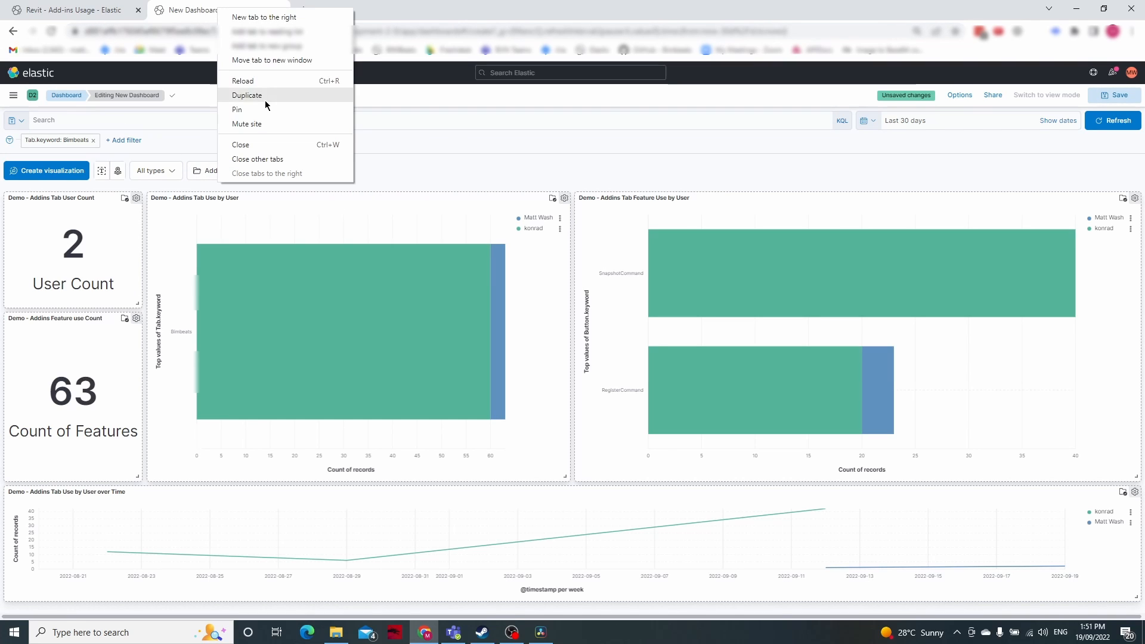
pyautogui.click(262, 96)
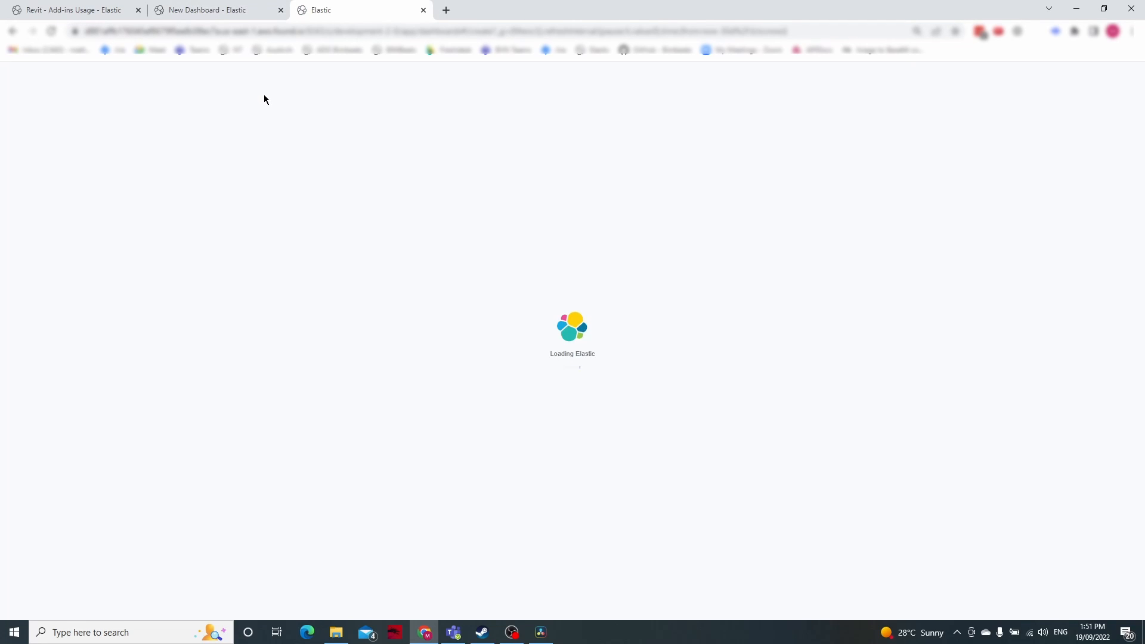
pyautogui.click(12, 96)
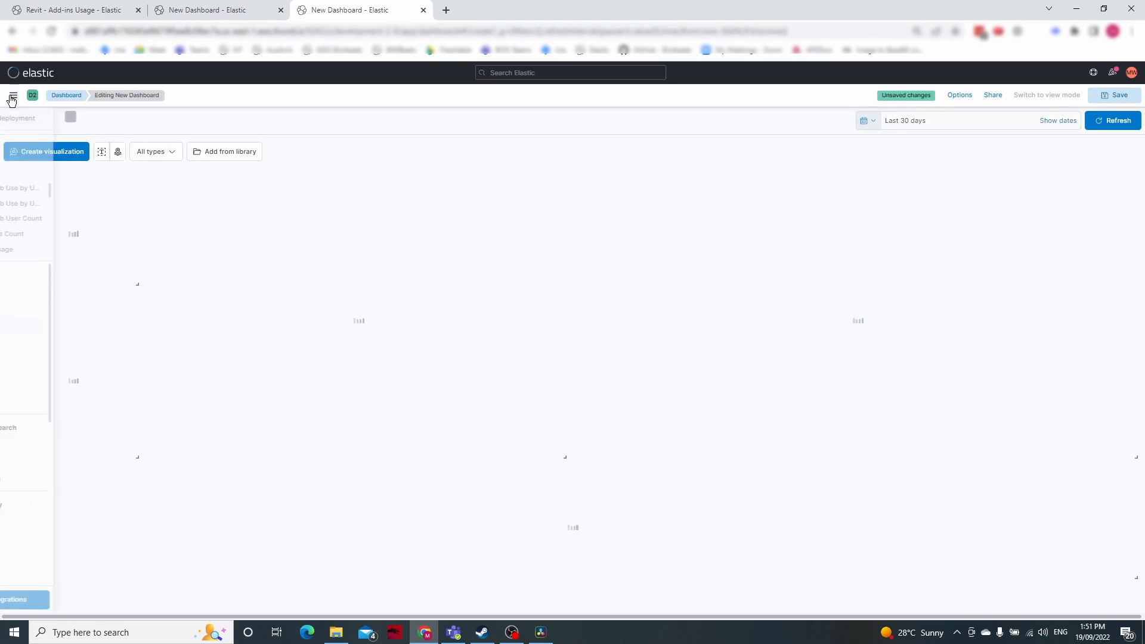
pyautogui.click(19, 311)
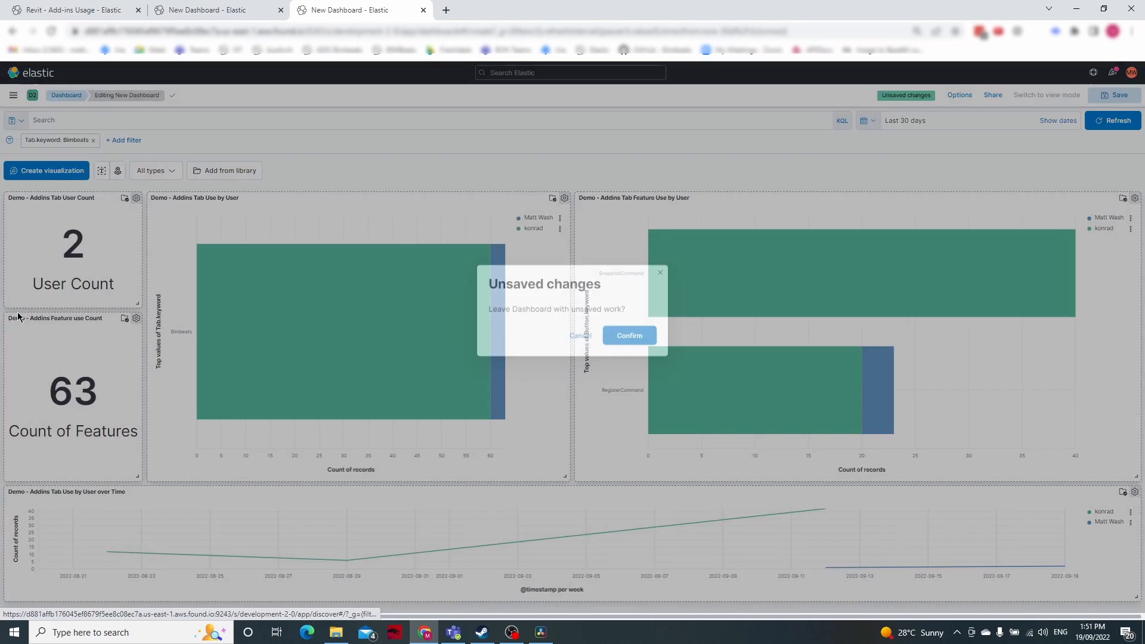
pyautogui.click(607, 327)
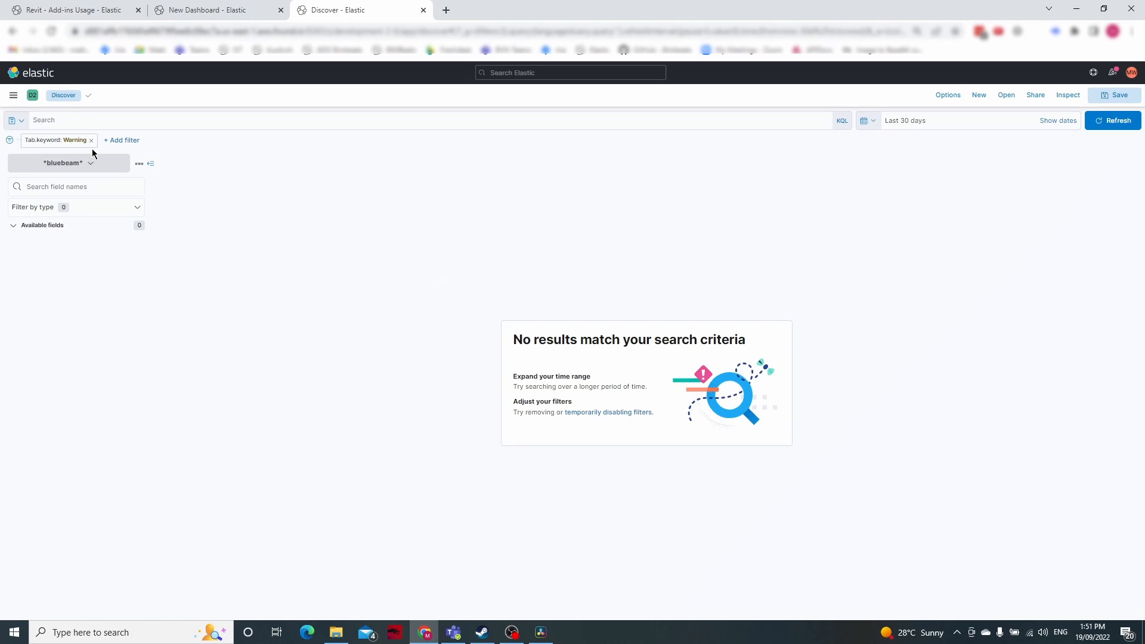
# Remove the carried-over Tab.keyword filter in Discover and change the index pattern to *revit-user*
pyautogui.click(94, 141)
pyautogui.click(93, 166)
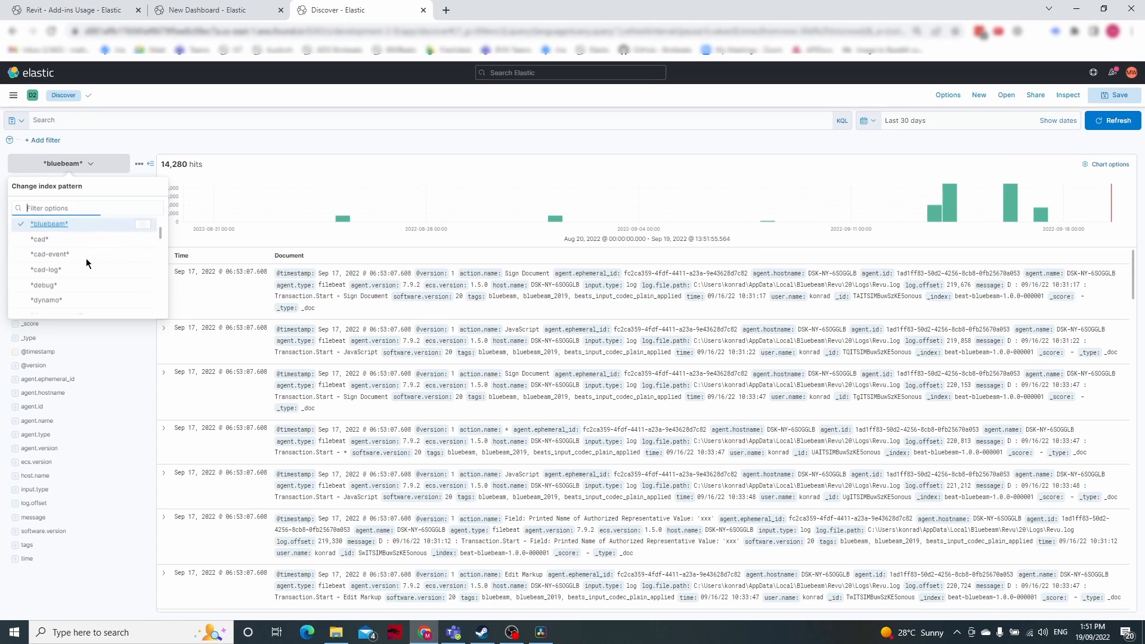
pyautogui.scroll(-3, 83, 257)
pyautogui.scroll(-5, 83, 257)
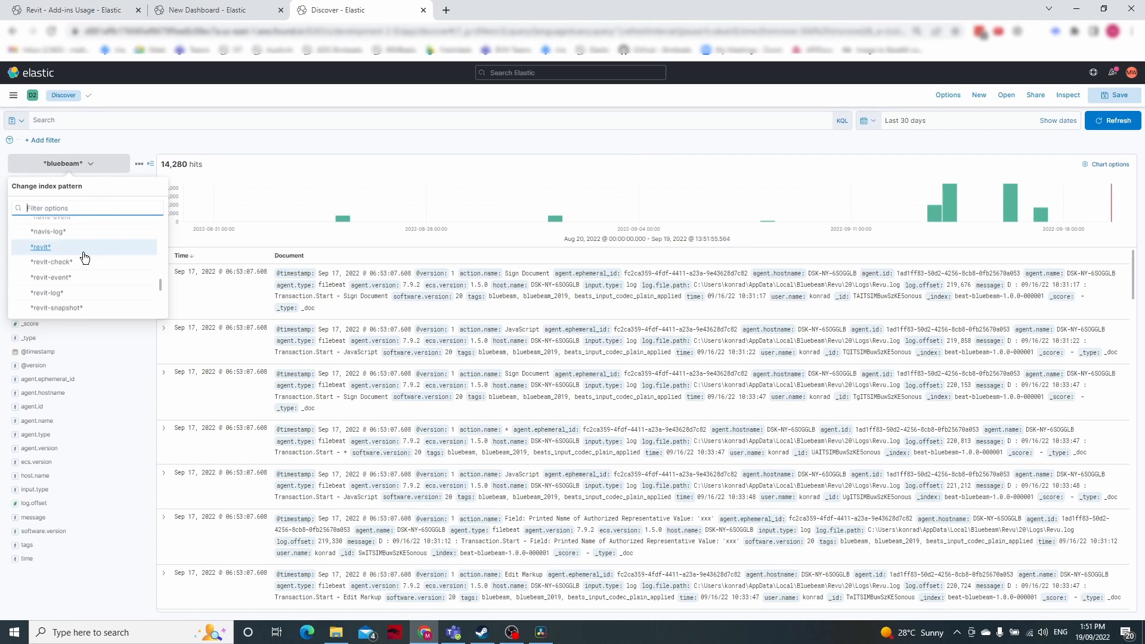
pyautogui.click(67, 280)
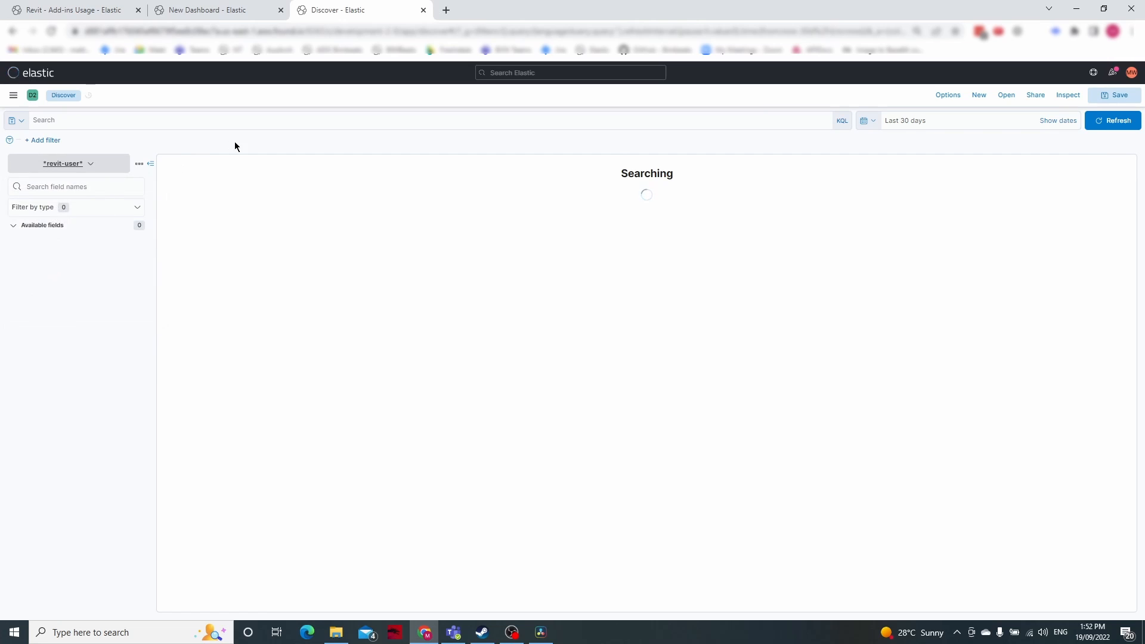
# Search the *revit-user* documents in Discover for bimbeats and refresh the results
pyautogui.click(193, 120)
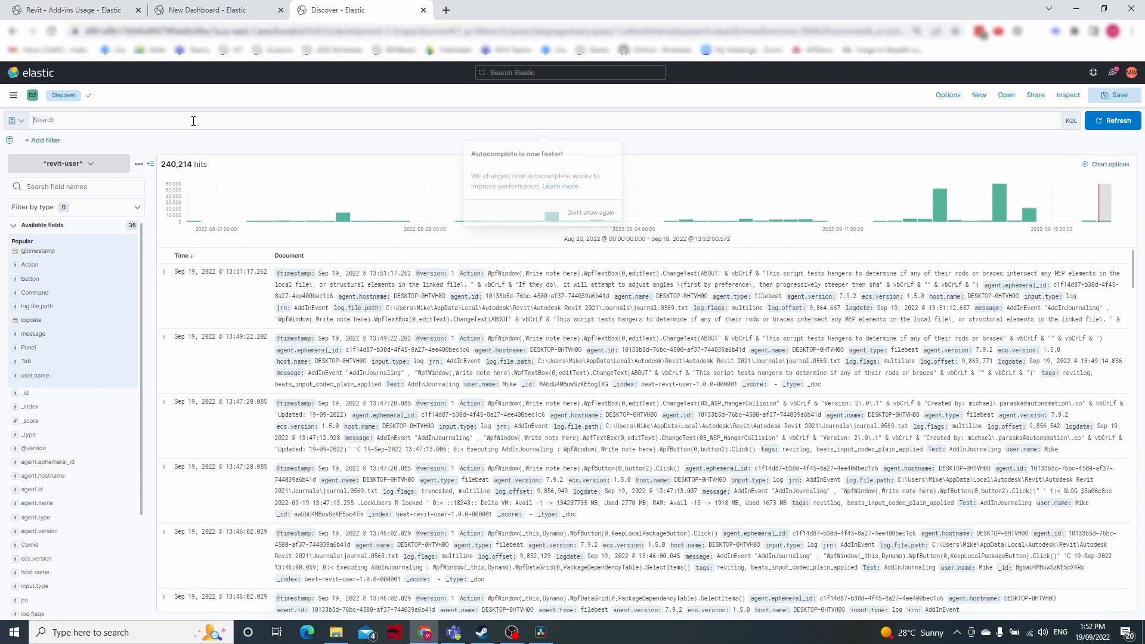
pyautogui.write('imbeat')
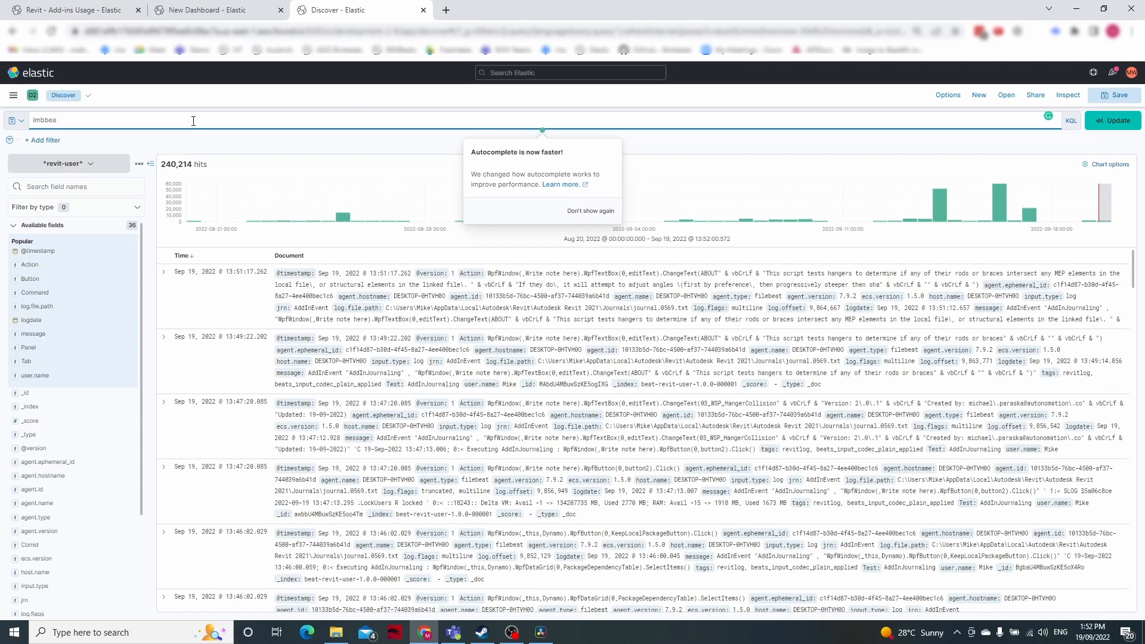
pyautogui.press('BackSpace')
pyautogui.press('BackSpace')
pyautogui.press('BackSpace')
pyautogui.press('BackSpace')
pyautogui.press('BackSpace')
pyautogui.press('BackSpace')
pyautogui.write('bimbeat')
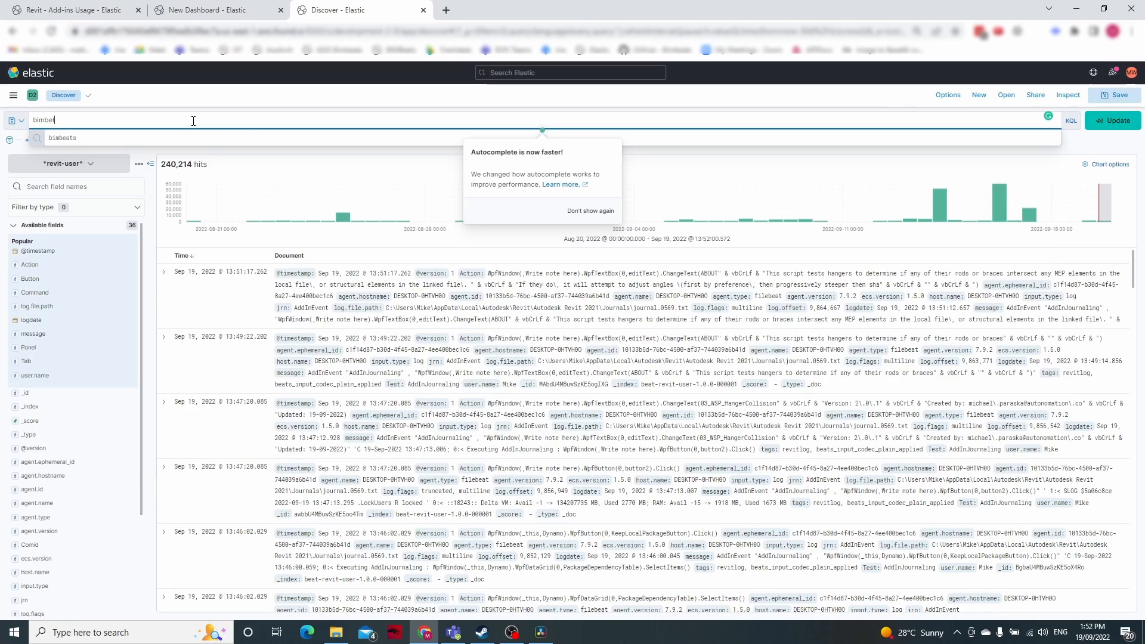
pyautogui.write('s')
pyautogui.press('Return')
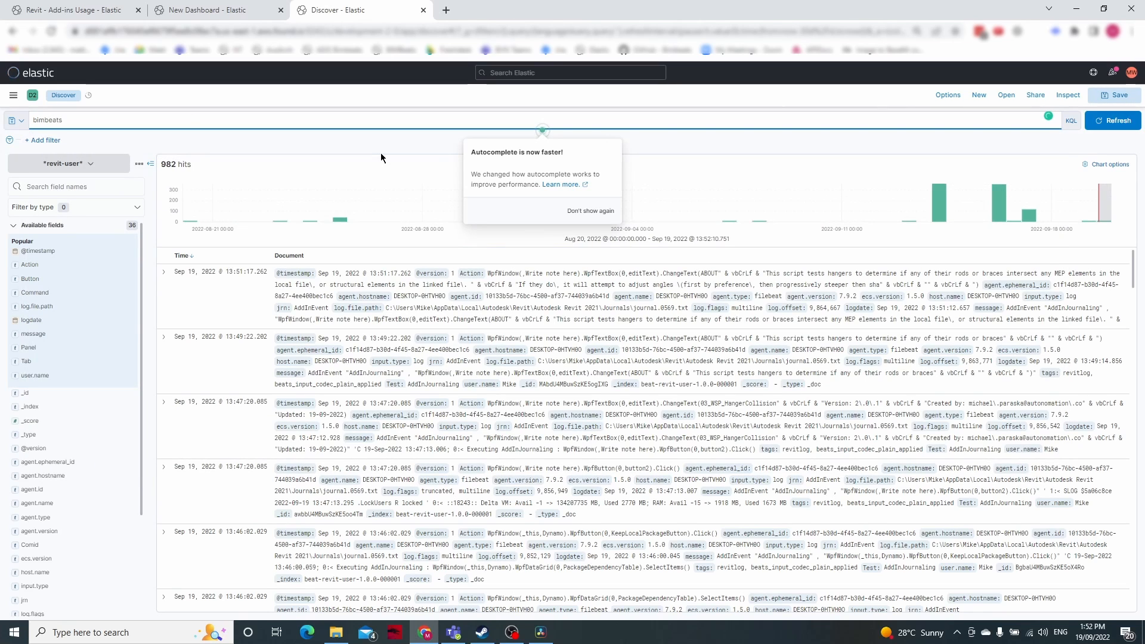
pyautogui.click(1113, 123)
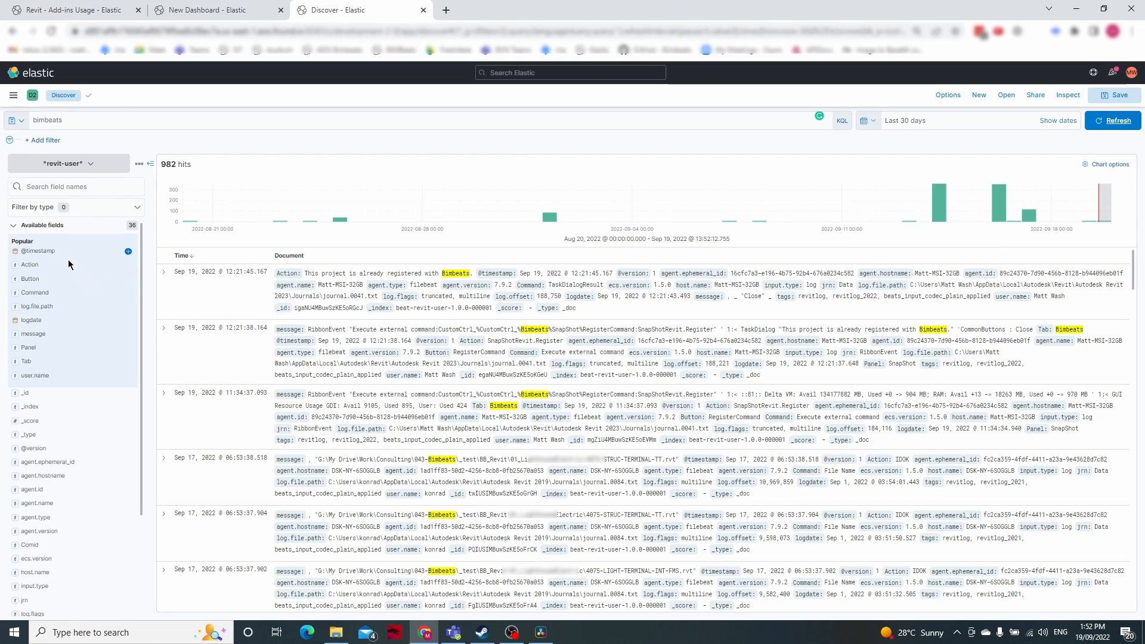
# Show the Tab and Button fields as columns in the Discover results, then return to the unsaved dashboard
pyautogui.click(129, 360)
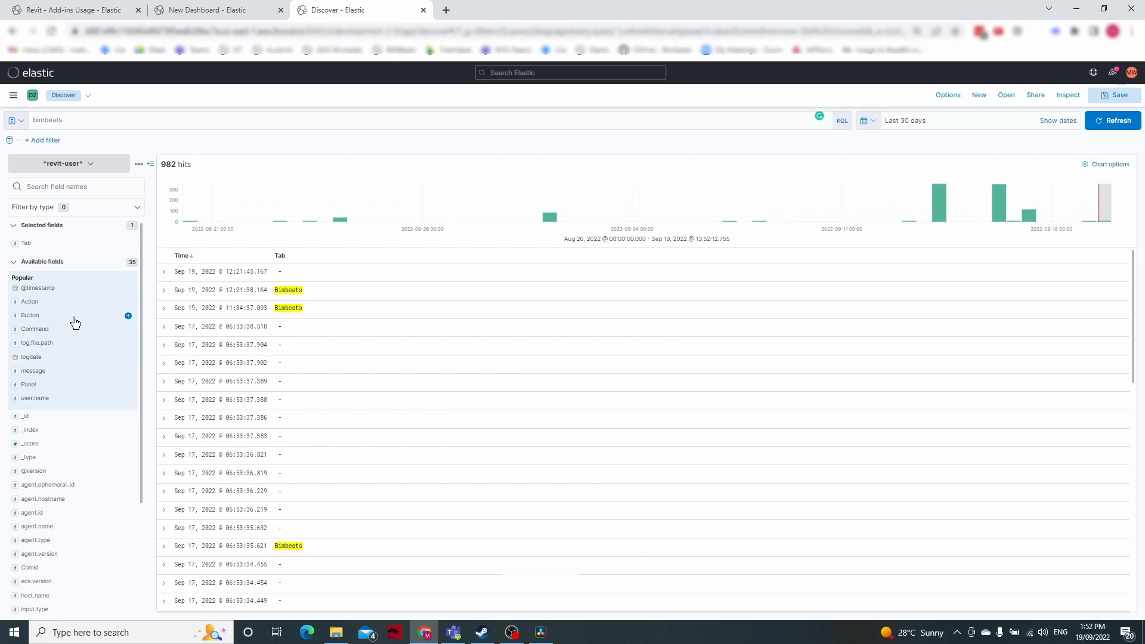
pyautogui.click(128, 316)
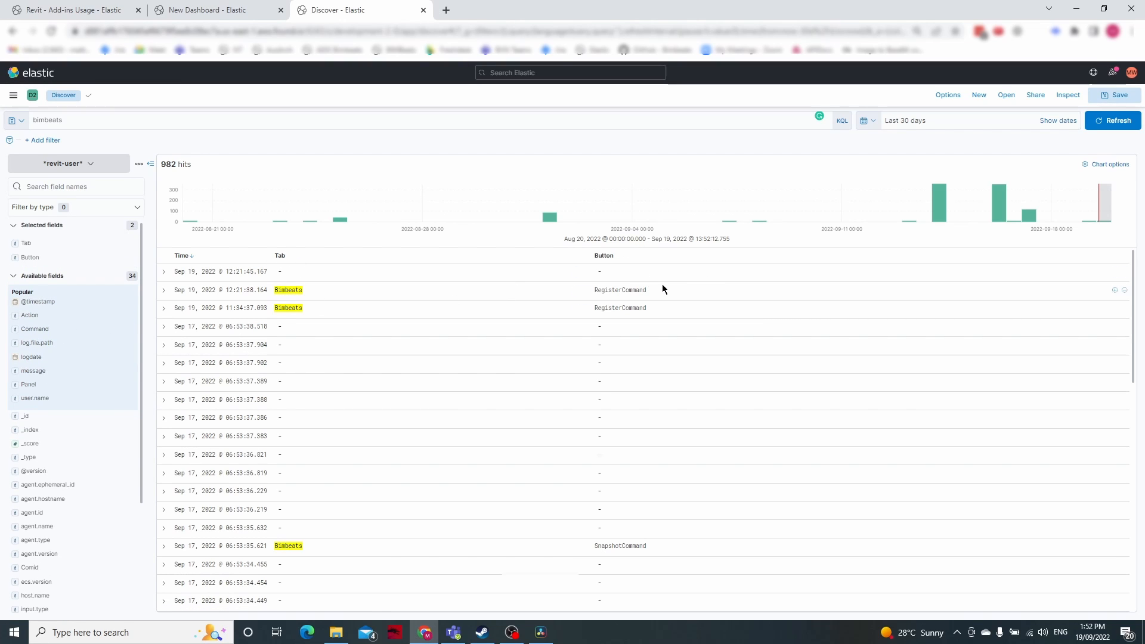
pyautogui.click(192, 11)
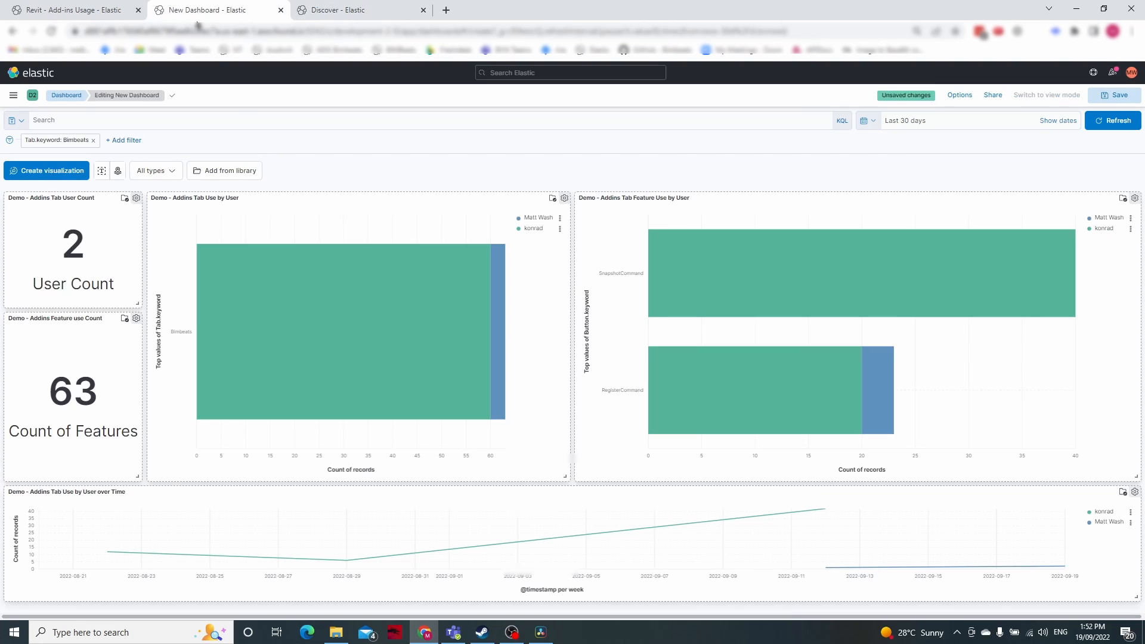